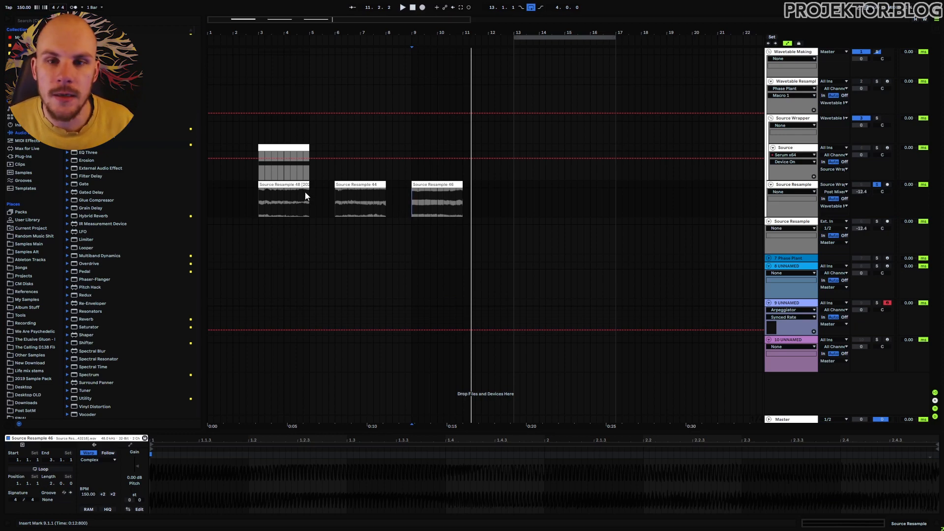
- Examine the C1 MIDI clip and the Source track's devices, along with the Source Wrapper group and the Source Resample clips
{"action": "left_click", "coordinate": [294, 148]}
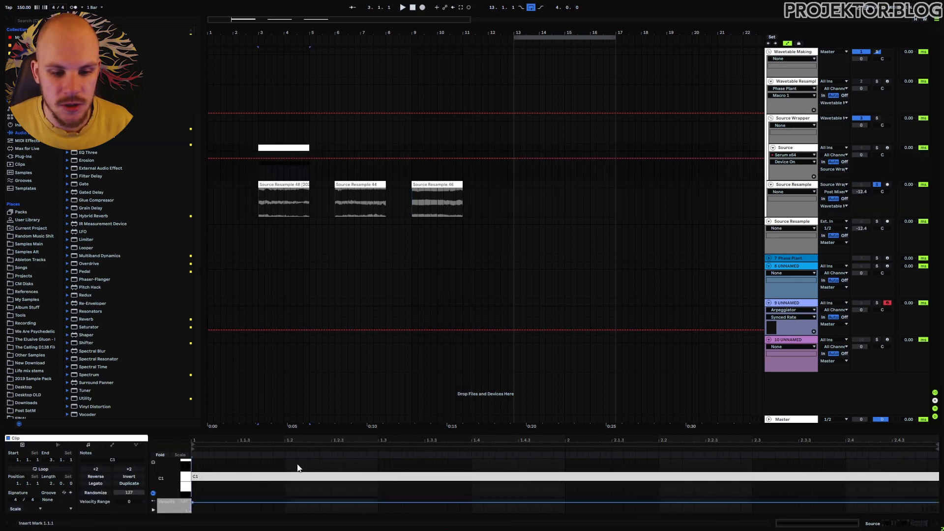
{"action": "left_click", "coordinate": [263, 208]}
{"action": "left_click_drag", "start_coordinate": [277, 33], "coordinate": [277, 57]}
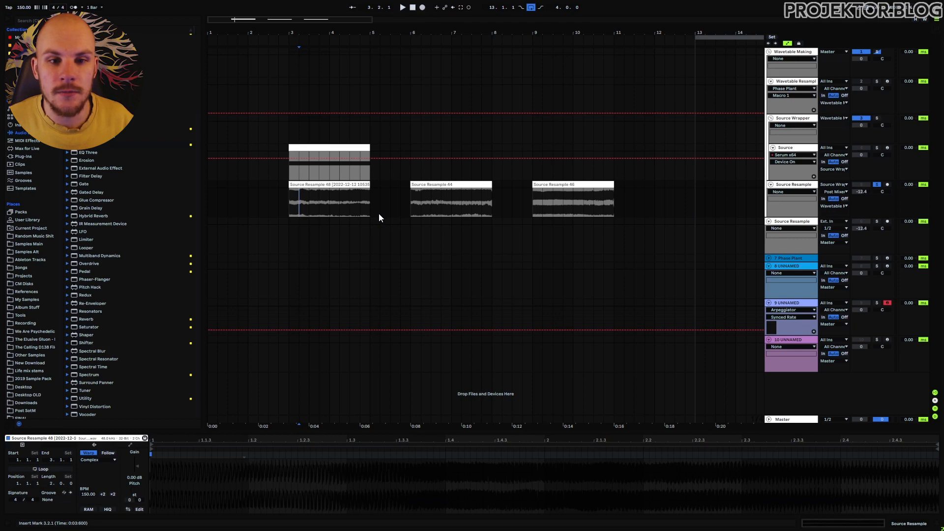
{"action": "left_click", "coordinate": [288, 178]}
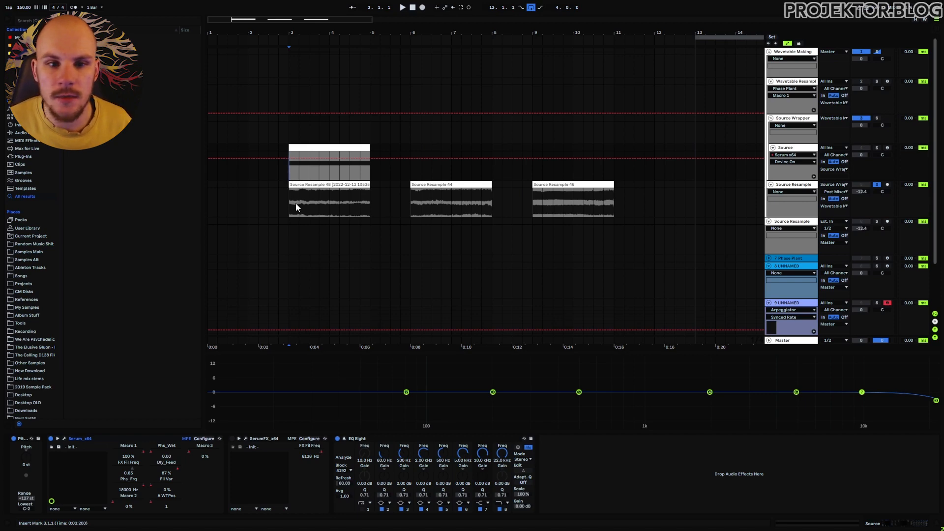
{"action": "left_click_drag", "start_coordinate": [289, 170], "coordinate": [369, 178]}
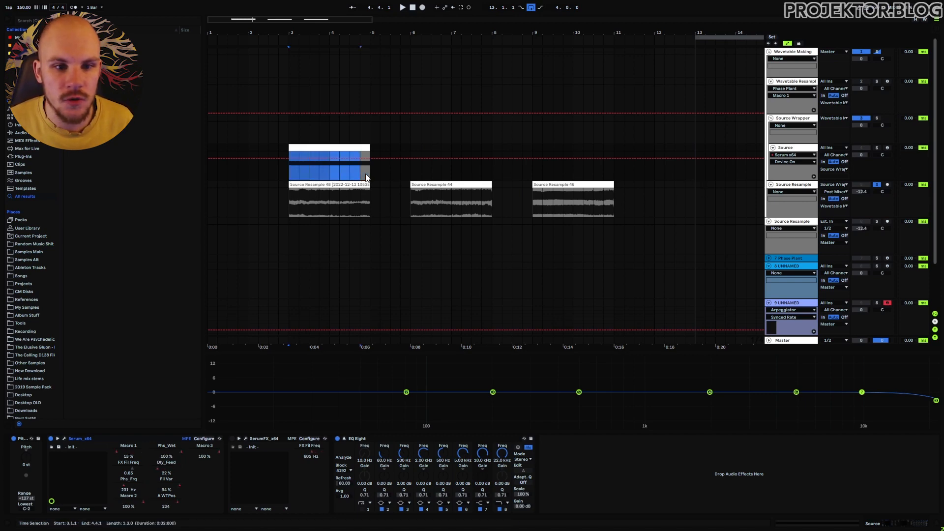
{"action": "left_click", "coordinate": [792, 121]}
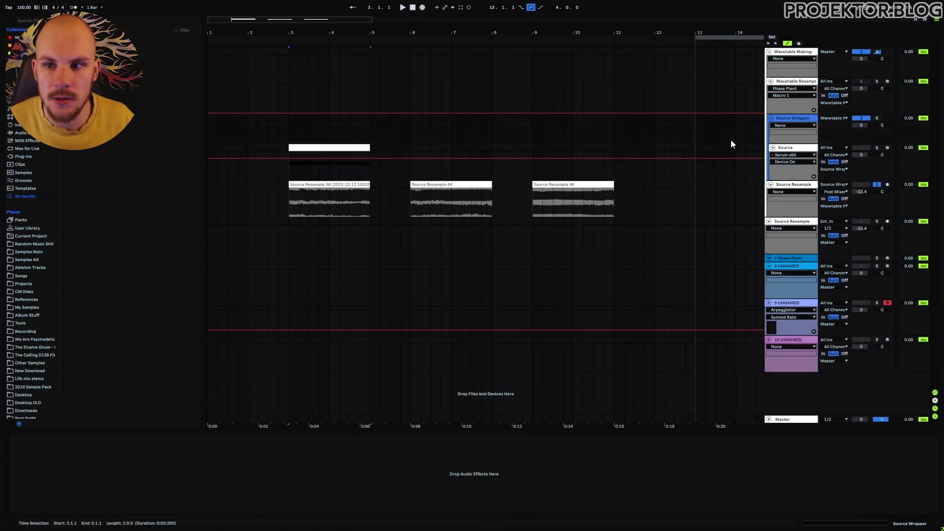
{"action": "left_click", "coordinate": [332, 186]}
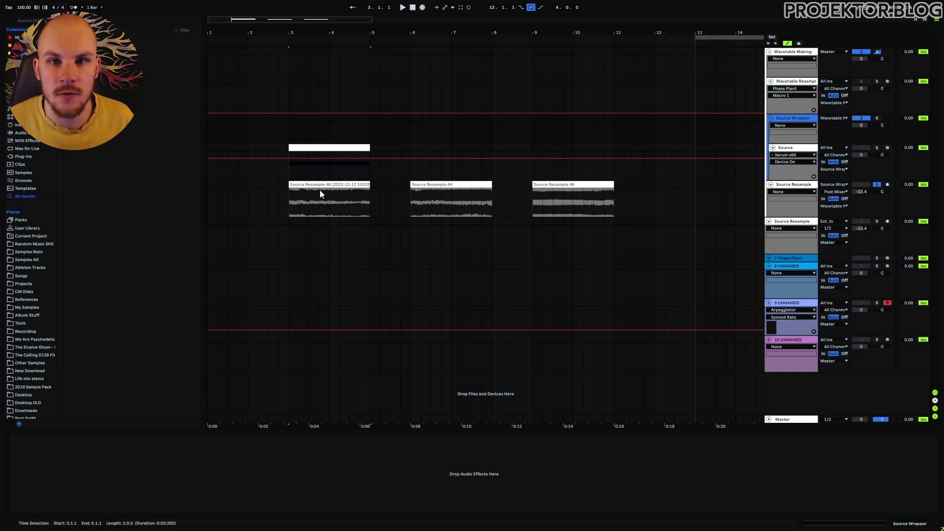
{"action": "left_click", "coordinate": [375, 174]}
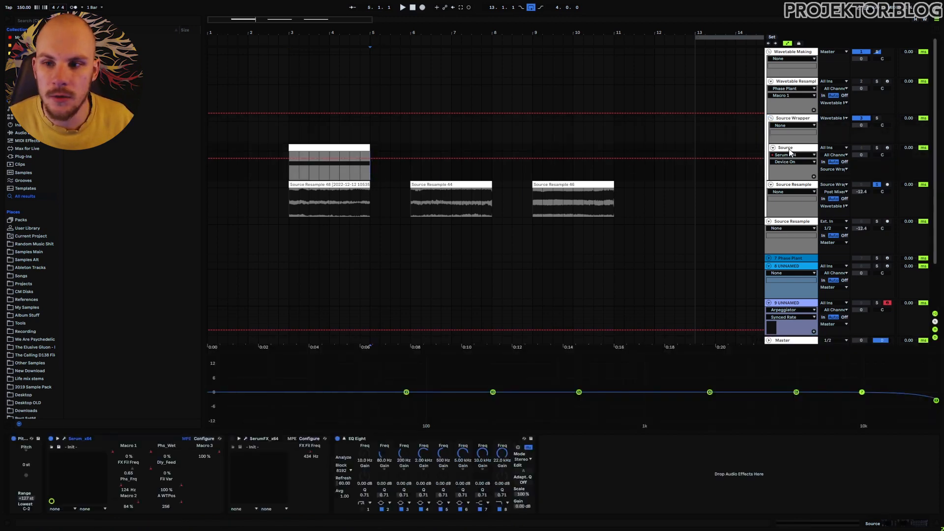
- Try inserting a new MIDI track below the Source track, and undo the insertion
{"action": "key", "text": "ctrl+shift+t"}
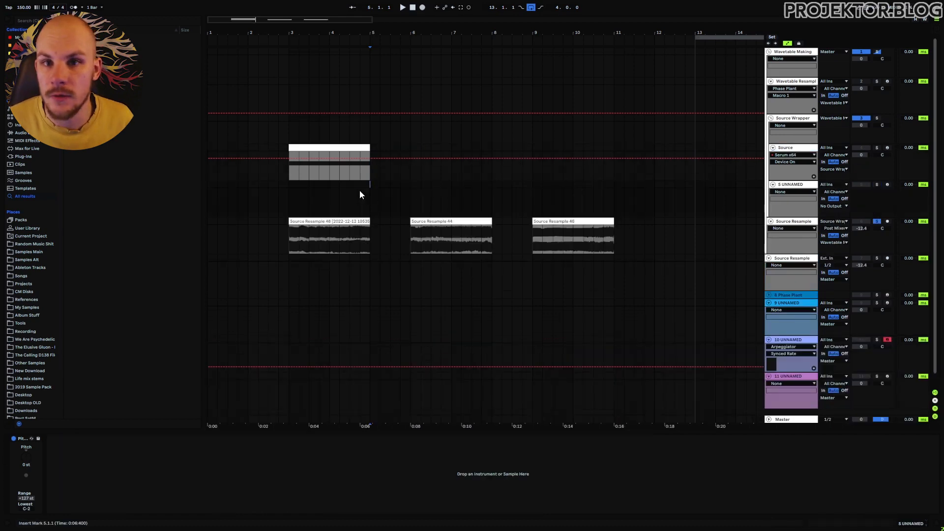
{"action": "key", "text": "ctrl+z"}
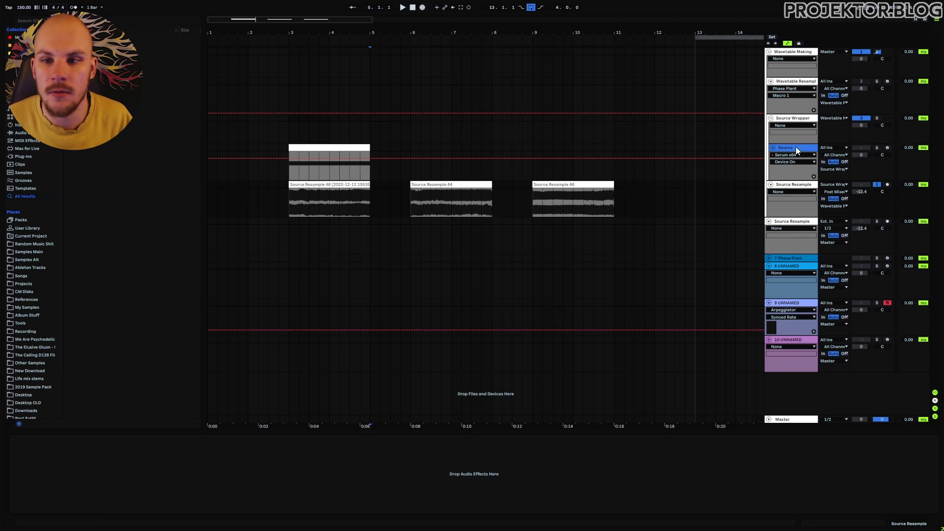
- Review the routing of the Source Resample, Source Wrapper and Source tracks
{"action": "left_click", "coordinate": [799, 185]}
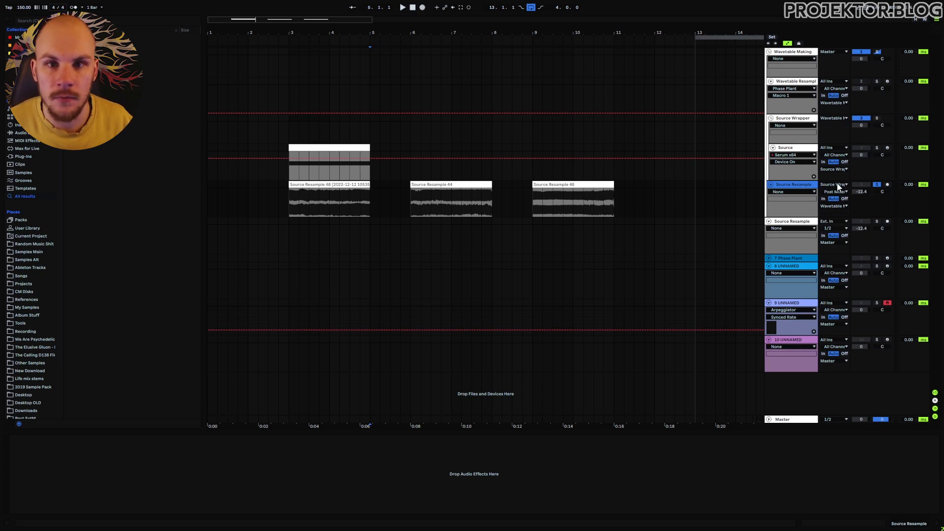
{"action": "left_click", "coordinate": [798, 121]}
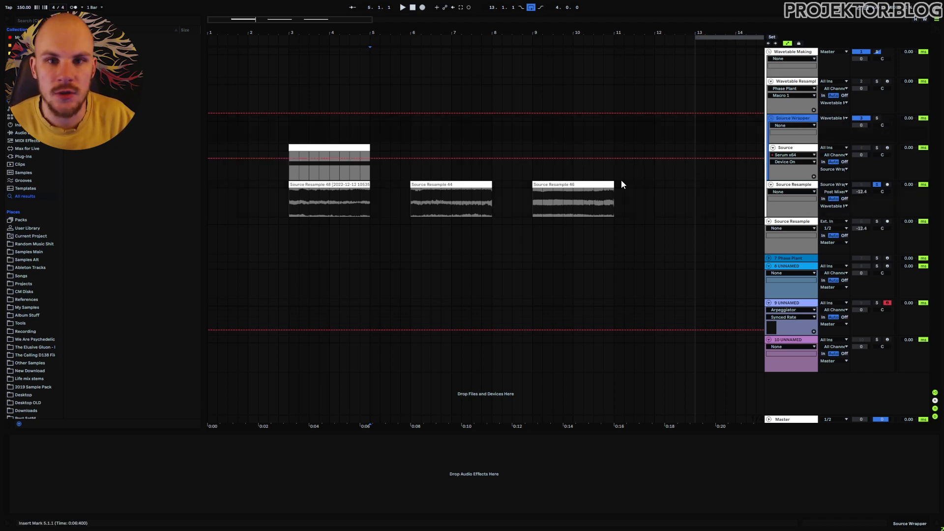
{"action": "left_click", "coordinate": [795, 147]}
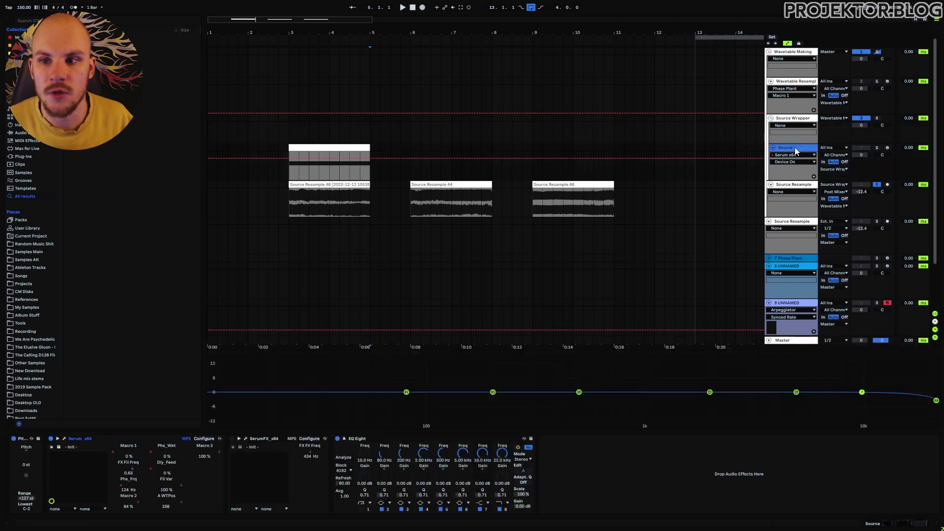
{"action": "left_click", "coordinate": [800, 119]}
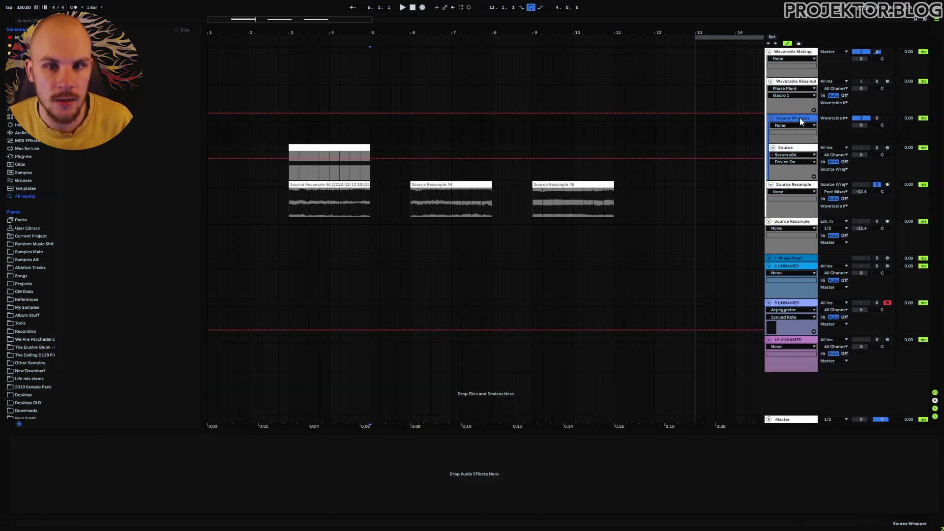
{"action": "left_click", "coordinate": [291, 203]}
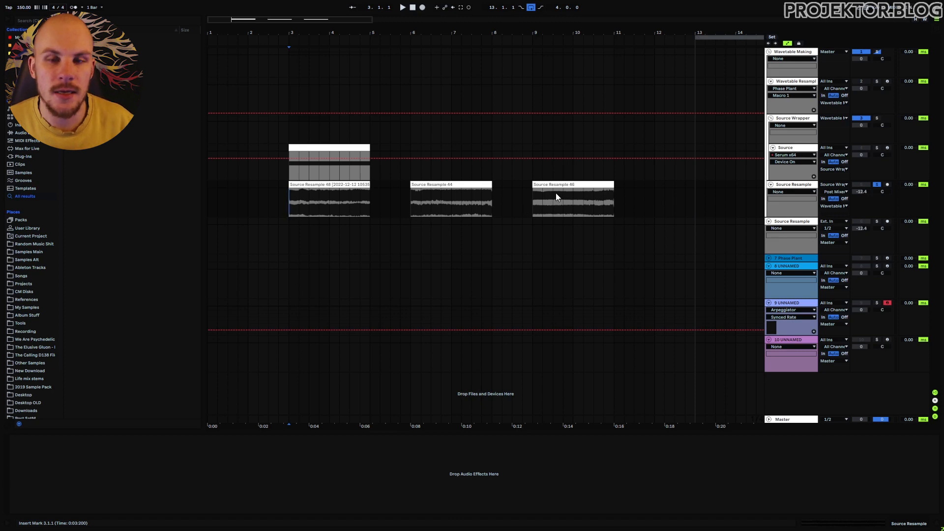
- Consolidate each of the three clips on the Source Resample track individually
{"action": "left_click", "coordinate": [566, 207]}
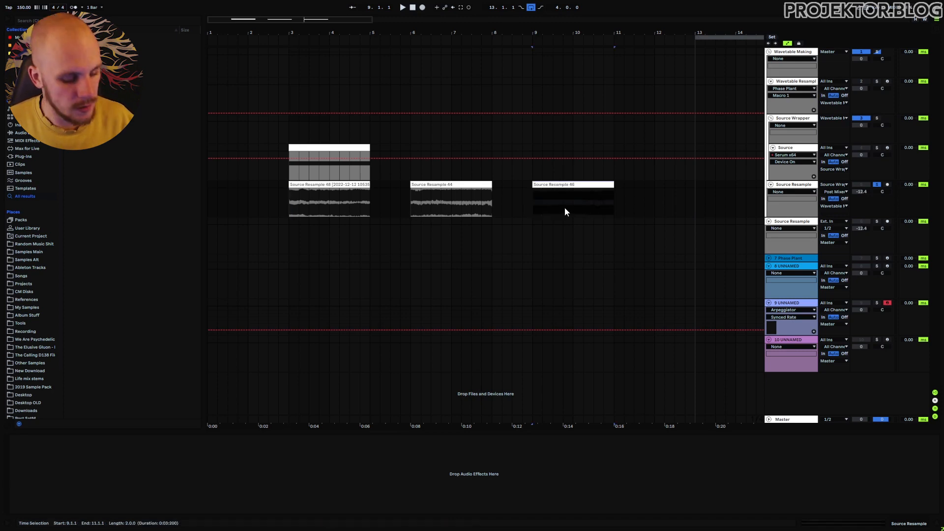
{"action": "key", "text": "ctrl+j"}
{"action": "left_click", "coordinate": [471, 186]}
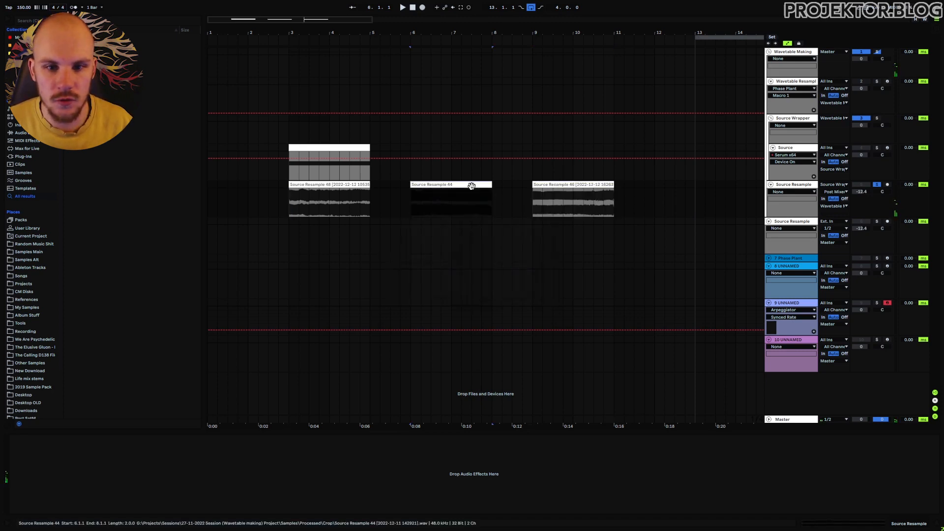
{"action": "key", "text": "ctrl+j"}
{"action": "left_click", "coordinate": [353, 184]}
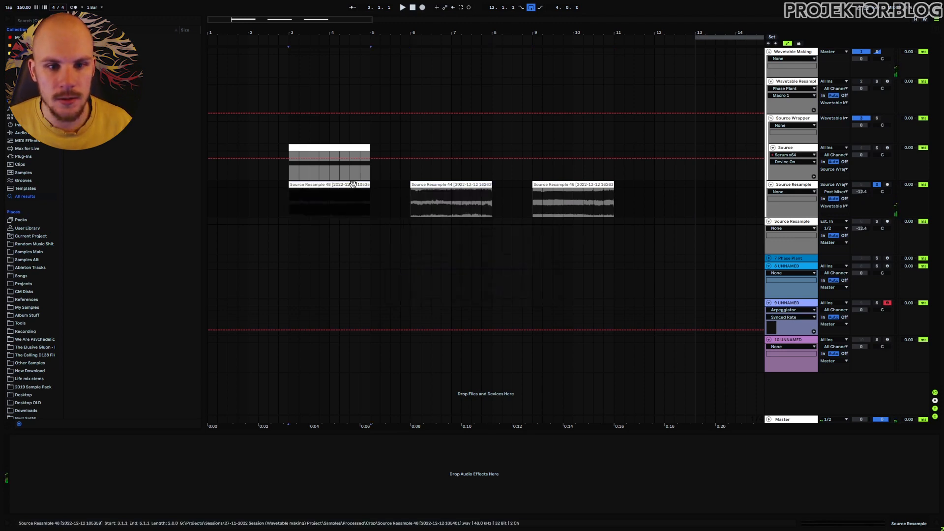
{"action": "key", "text": "ctrl+j"}
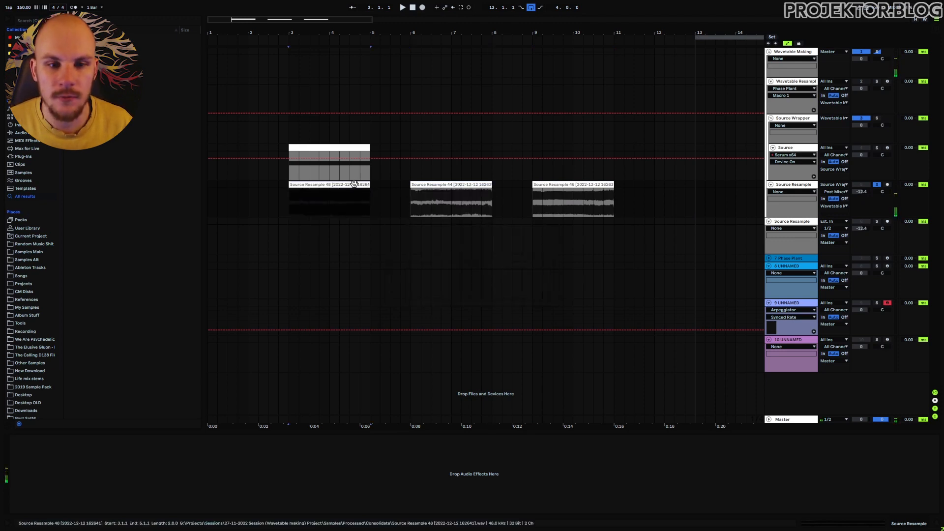
- Crop the samples of all three consolidated clips on the Source Resample track
{"action": "left_click_drag", "start_coordinate": [372, 194], "coordinate": [388, 194]}
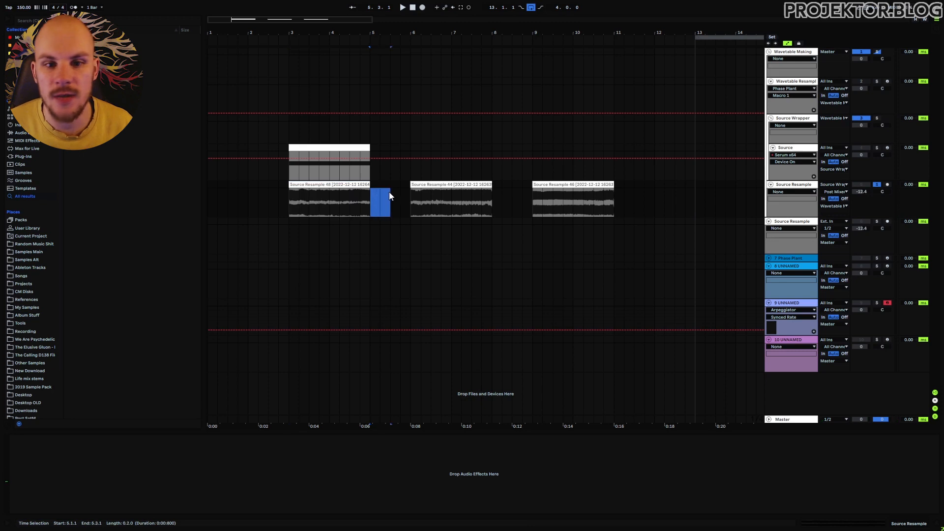
{"action": "left_click", "coordinate": [372, 188]}
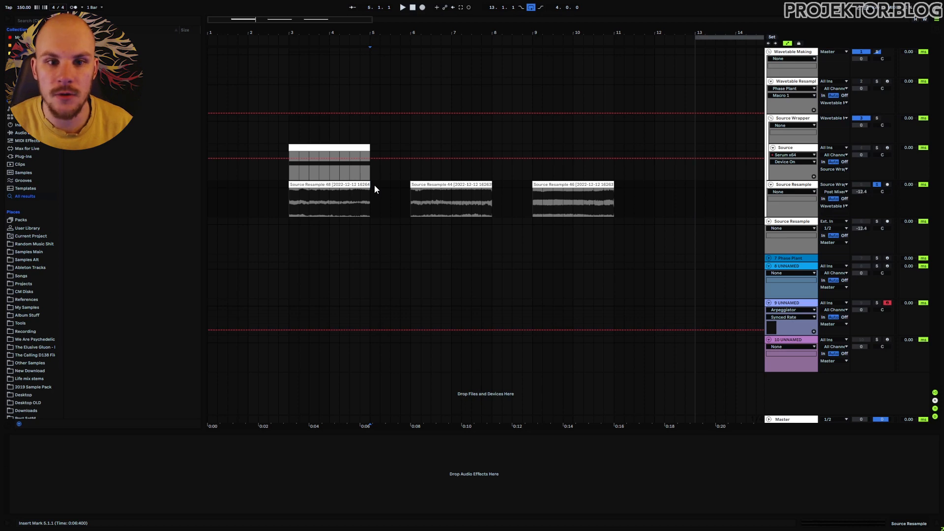
{"action": "left_click_drag", "start_coordinate": [308, 195], "coordinate": [335, 195]}
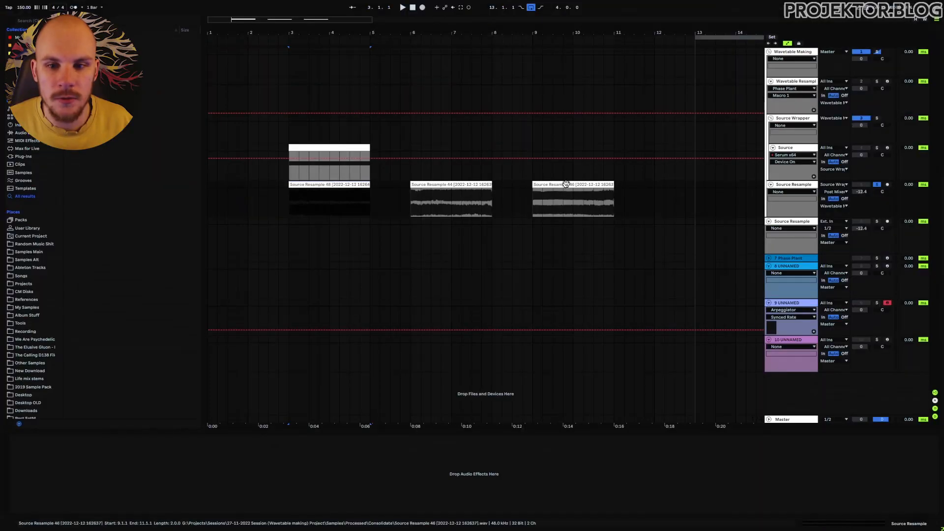
{"action": "left_click", "coordinate": [576, 183], "text": "shift"}
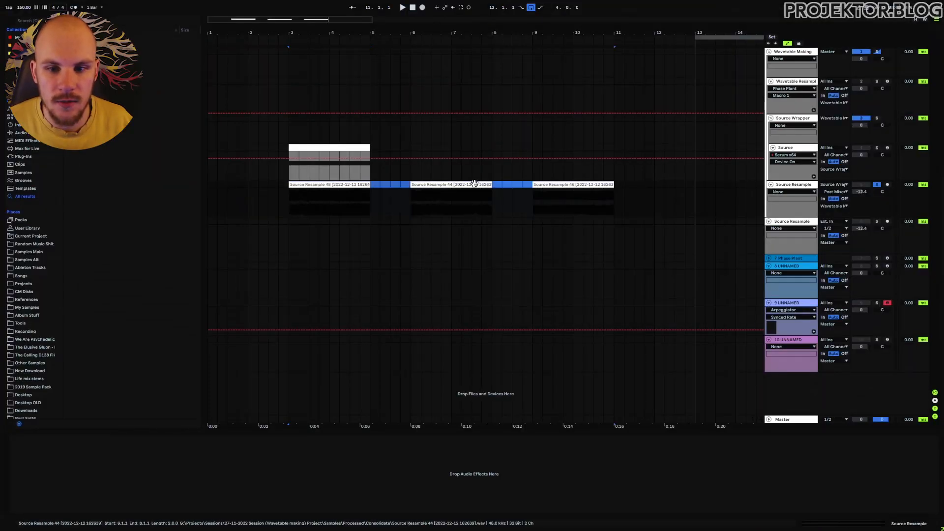
{"action": "right_click", "coordinate": [440, 185]}
{"action": "left_click", "coordinate": [453, 309]}
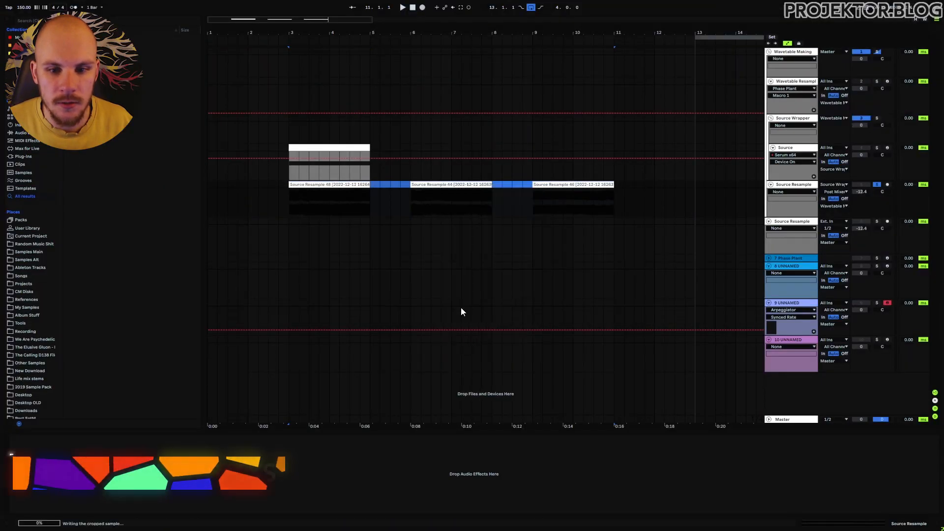
{"action": "left_click", "coordinate": [399, 204]}
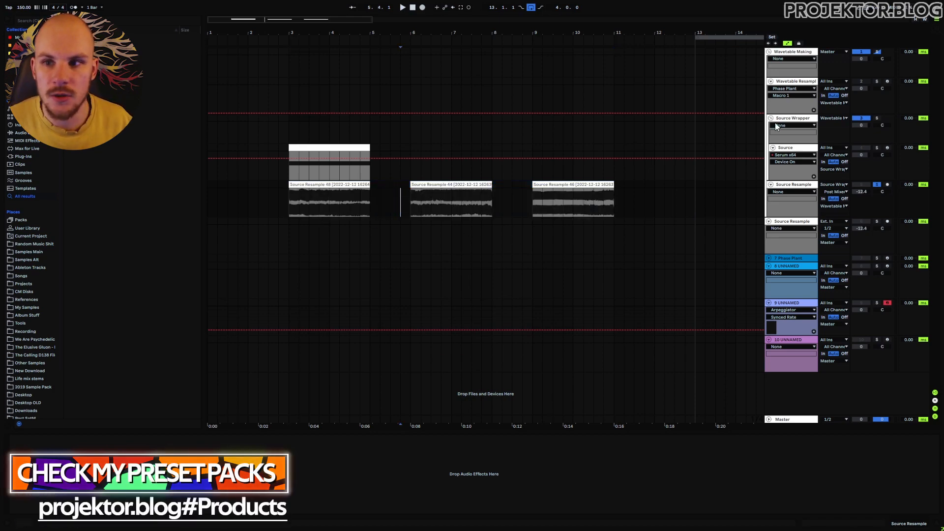
- Open Phase Plant's Wavetable Editor on the Wavetable Resample track and load the first Source Resample clip into it
{"action": "left_click", "coordinate": [805, 82]}
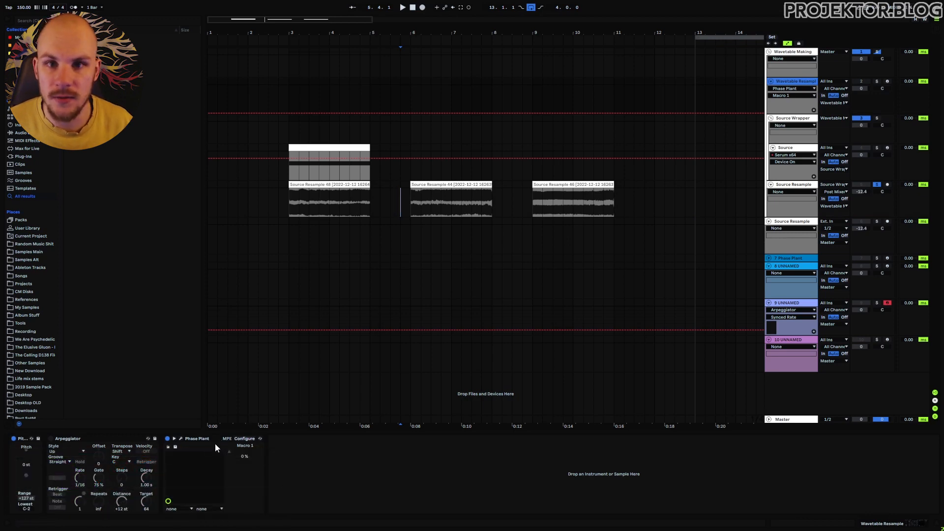
{"action": "left_click", "coordinate": [180, 438]}
{"action": "left_click_drag", "start_coordinate": [478, 153], "coordinate": [533, 141]}
{"action": "left_click", "coordinate": [590, 225]}
{"action": "left_click_drag", "start_coordinate": [447, 42], "coordinate": [641, 47]}
{"action": "left_click_drag", "start_coordinate": [316, 185], "coordinate": [560, 246]}
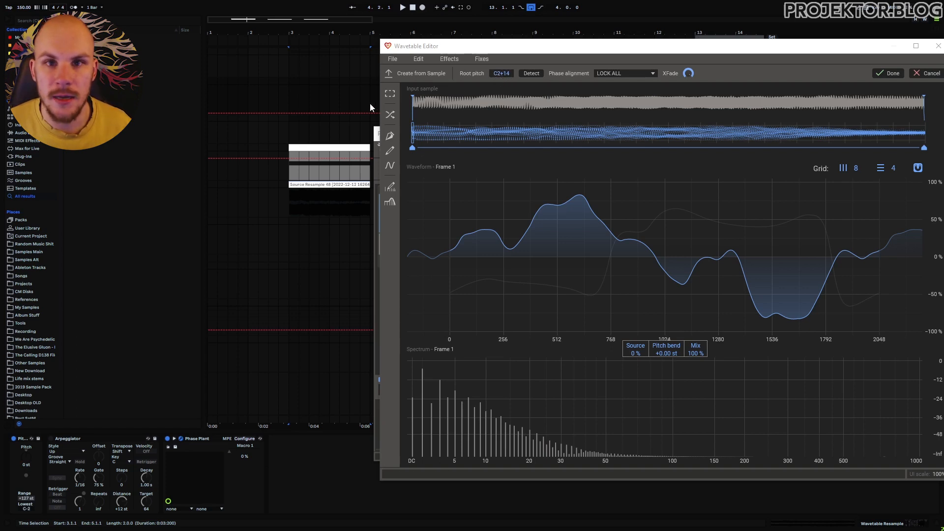
- Check the source MIDI clip's note and set the wavetable's root pitch to C2+00
{"action": "left_click", "coordinate": [506, 75]}
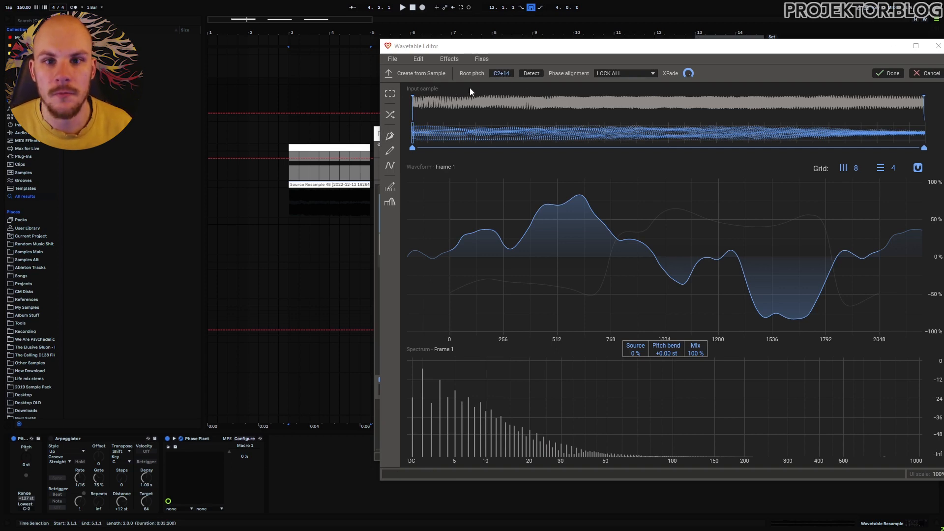
{"action": "left_click", "coordinate": [333, 147]}
{"action": "key", "text": "shift+Tab"}
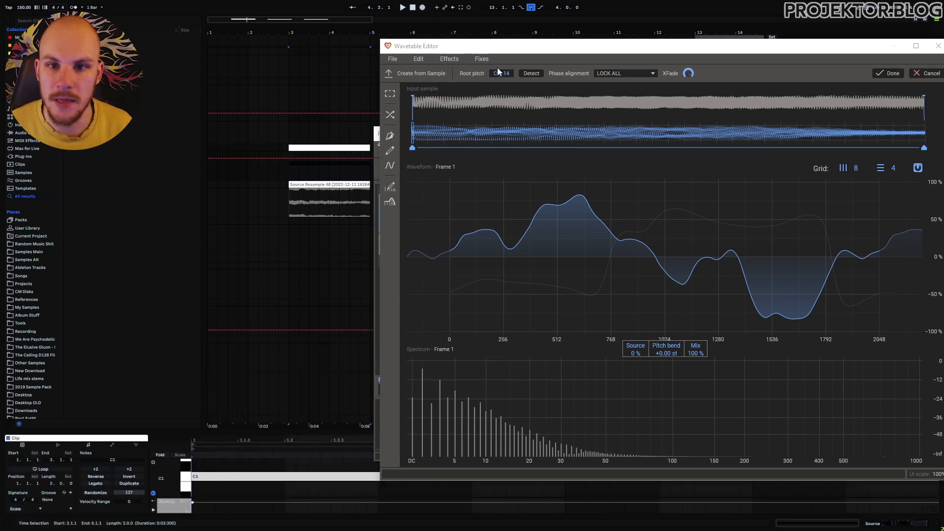
{"action": "left_click_drag", "start_coordinate": [523, 51], "coordinate": [390, 37]}
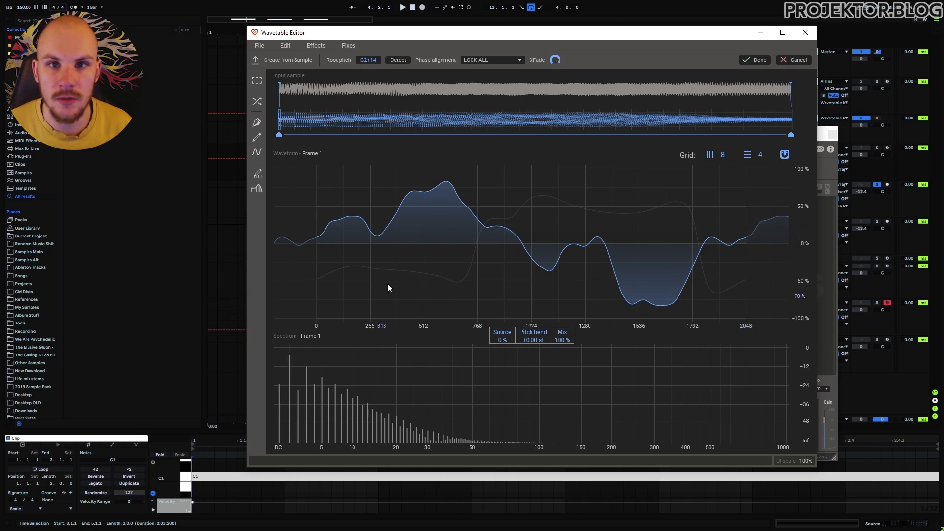
{"action": "left_click_drag", "start_coordinate": [438, 81], "coordinate": [454, 82]}
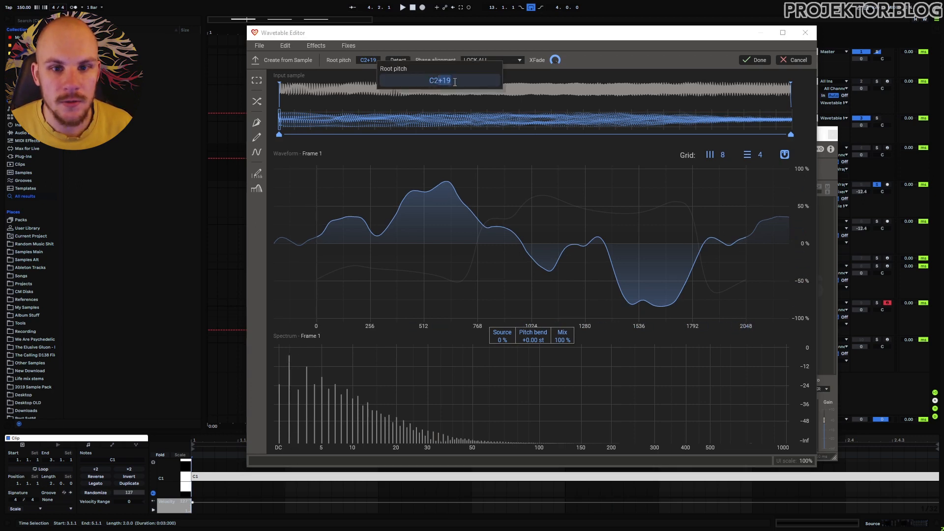
{"action": "key", "text": "BackSpace"}
{"action": "key", "text": "Return"}
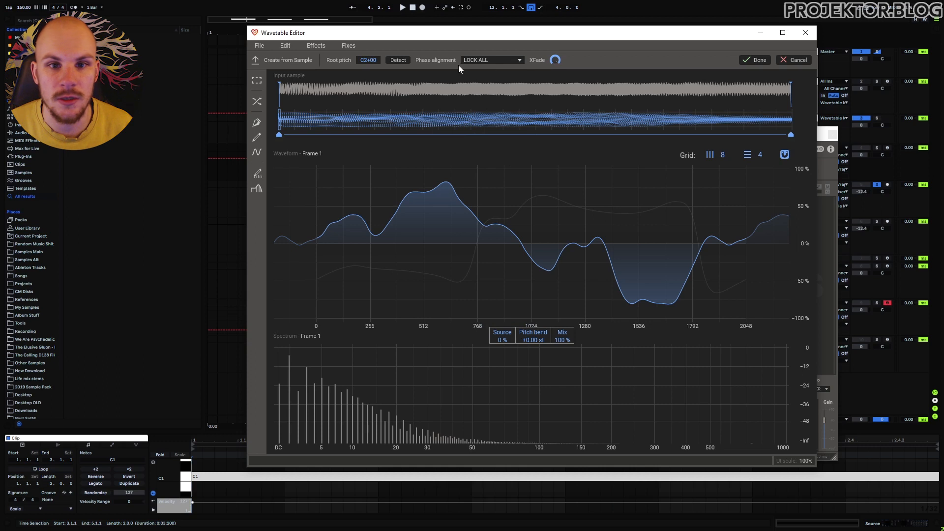
- Try the NAIVE and CORRELATE phase alignment modes, scanning the wavetable frames in each
{"action": "left_click", "coordinate": [491, 62]}
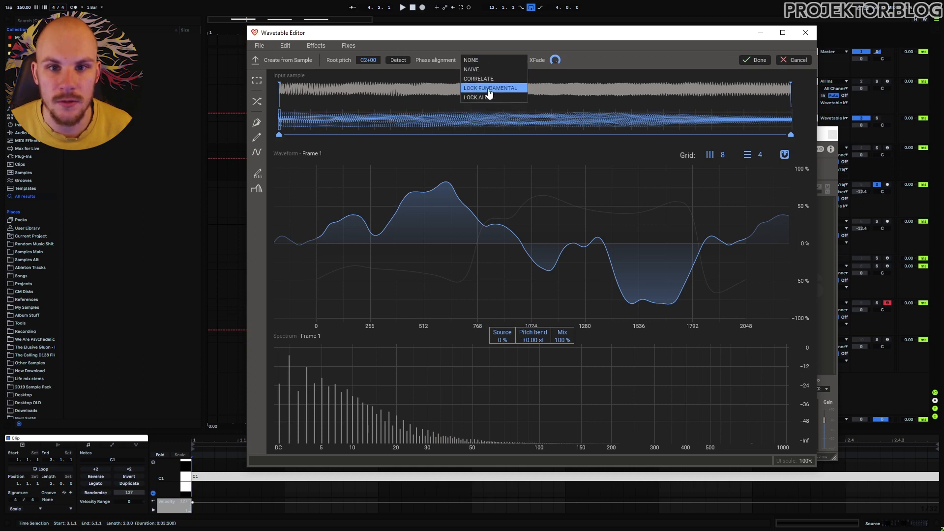
{"action": "left_click", "coordinate": [484, 69]}
{"action": "mouse_move", "coordinate": [278, 133]}
{"action": "left_mouse_down"}
{"action": "mouse_move", "coordinate": [808, 132]}
{"action": "mouse_move", "coordinate": [259, 139]}
{"action": "left_mouse_up"}
{"action": "left_click", "coordinate": [499, 61]}
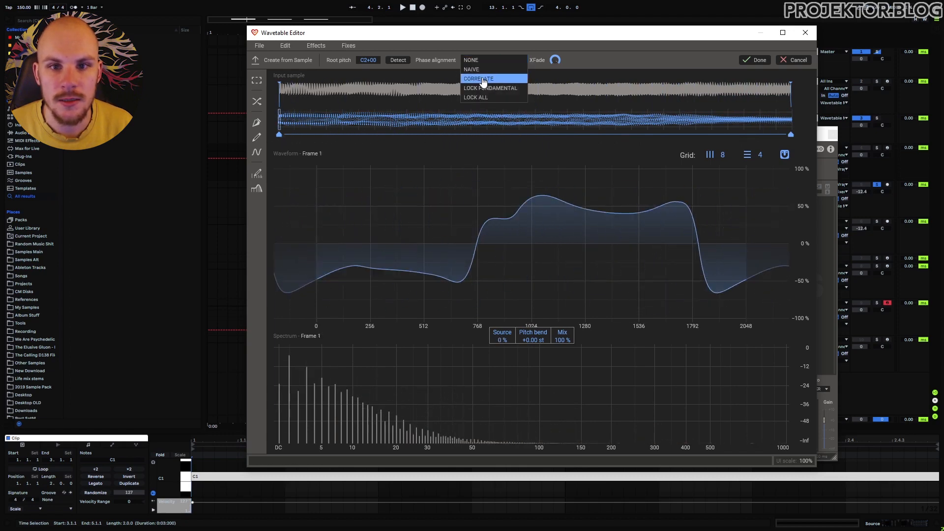
{"action": "left_click", "coordinate": [480, 79]}
{"action": "mouse_move", "coordinate": [278, 134]}
{"action": "left_mouse_down"}
{"action": "mouse_move", "coordinate": [764, 140]}
{"action": "mouse_move", "coordinate": [331, 152]}
{"action": "mouse_move", "coordinate": [288, 147]}
{"action": "mouse_move", "coordinate": [783, 153]}
{"action": "mouse_move", "coordinate": [330, 150]}
{"action": "mouse_move", "coordinate": [278, 140]}
{"action": "left_mouse_up"}
- Set the phase alignment to LOCK FUNDAMENTAL and scan the wavetable through to frame 256
{"action": "left_click", "coordinate": [517, 60]}
{"action": "left_click", "coordinate": [514, 92]}
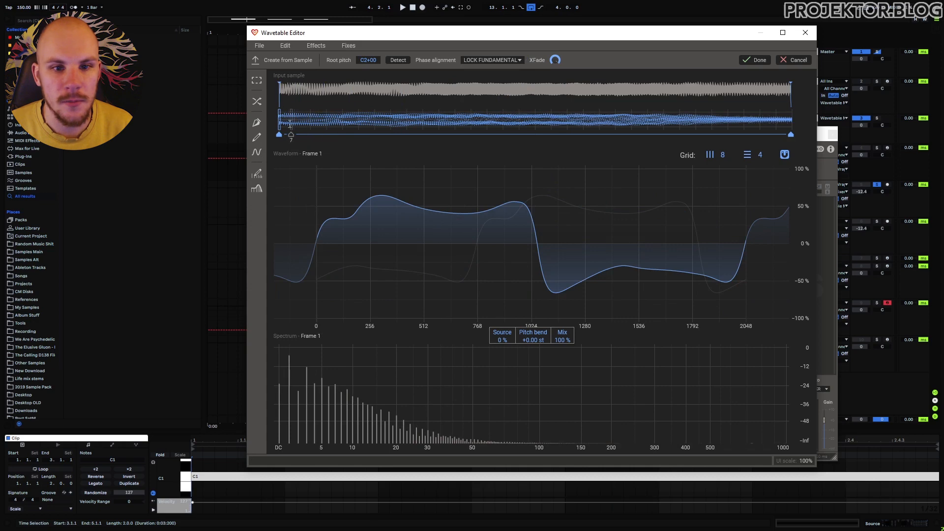
{"action": "mouse_move", "coordinate": [295, 134]}
{"action": "left_mouse_down"}
{"action": "mouse_move", "coordinate": [353, 127]}
{"action": "mouse_move", "coordinate": [823, 162]}
{"action": "left_mouse_up"}
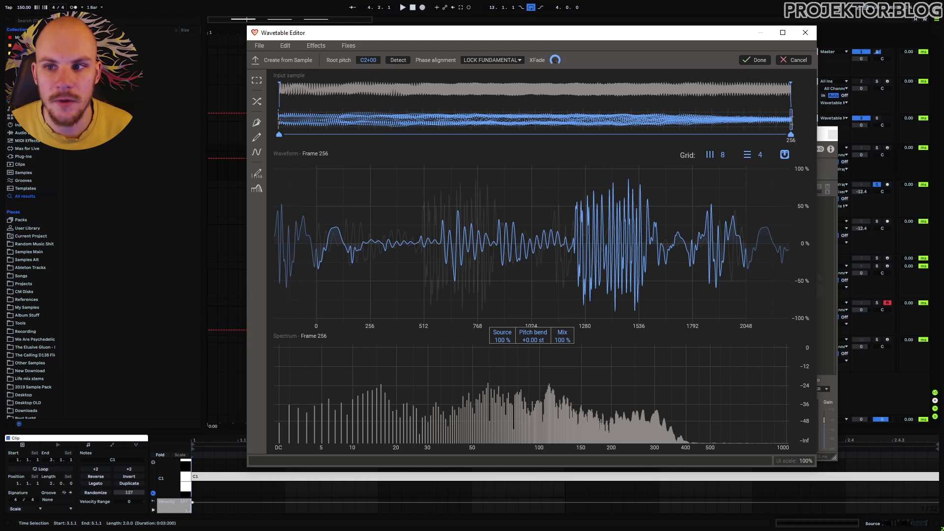
- Scan the wavetable back to frame 222 and move the Wavetable Editor aside to reveal Phase Plant's oscillator
{"action": "mouse_move", "coordinate": [791, 134]}
{"action": "left_mouse_down"}
{"action": "mouse_move", "coordinate": [688, 135]}
{"action": "mouse_move", "coordinate": [722, 135]}
{"action": "left_mouse_up"}
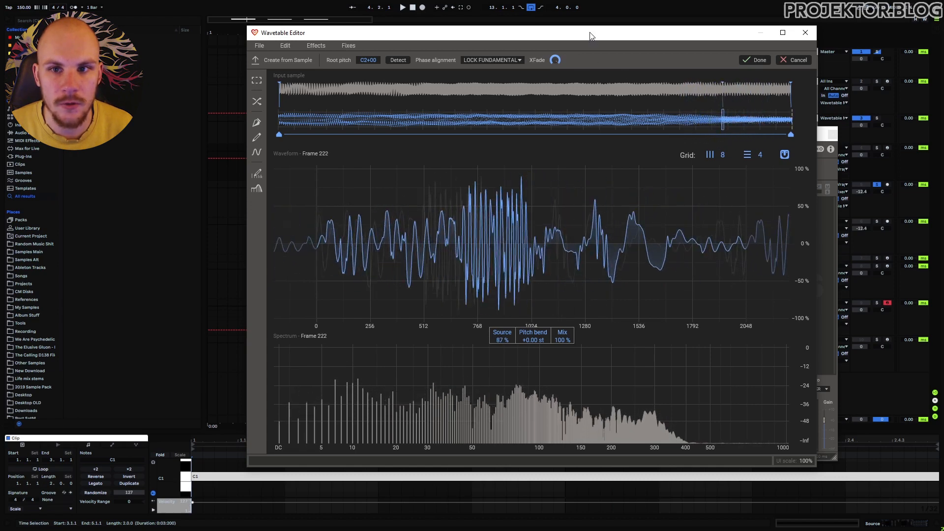
{"action": "left_click_drag", "start_coordinate": [592, 36], "coordinate": [293, 29]}
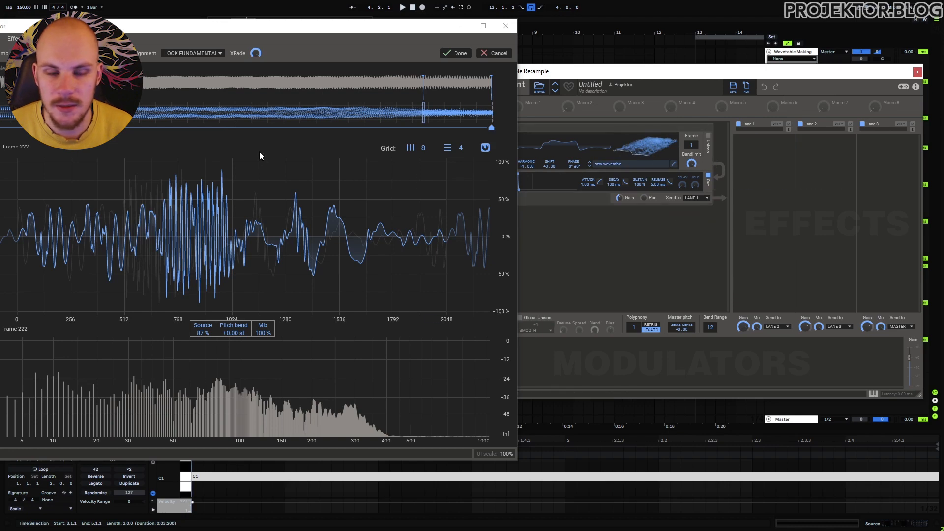
{"action": "left_click_drag", "start_coordinate": [305, 26], "coordinate": [317, 25]}
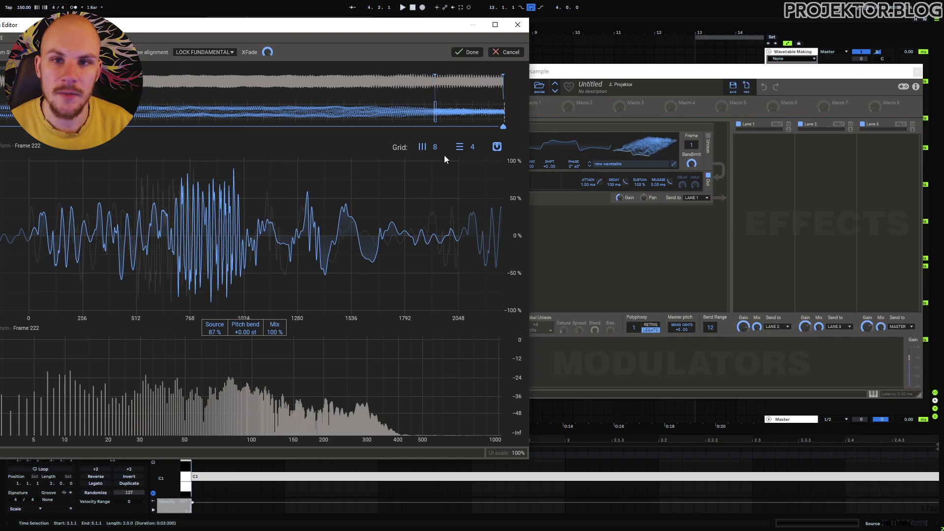
- Try the CORRELATE, NAIVE and LOCK ALL phase alignment modes, comparing the oscillator's wavetable preview for each
{"action": "left_click", "coordinate": [204, 52]}
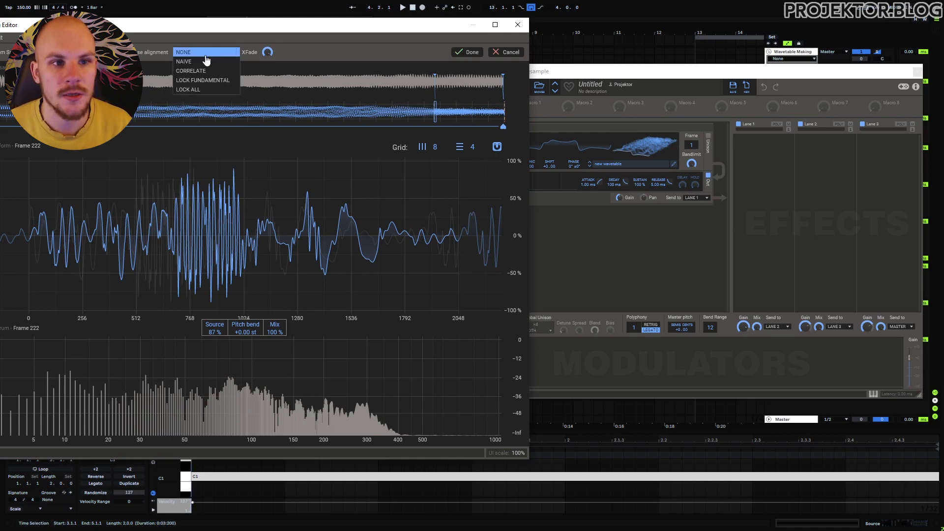
{"action": "left_click", "coordinate": [202, 72]}
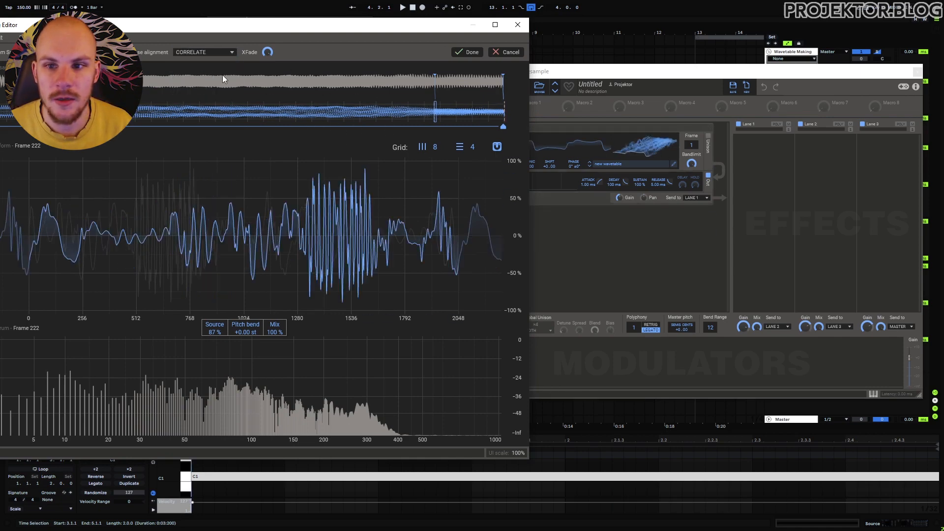
{"action": "left_click", "coordinate": [187, 54]}
{"action": "left_click", "coordinate": [201, 62]}
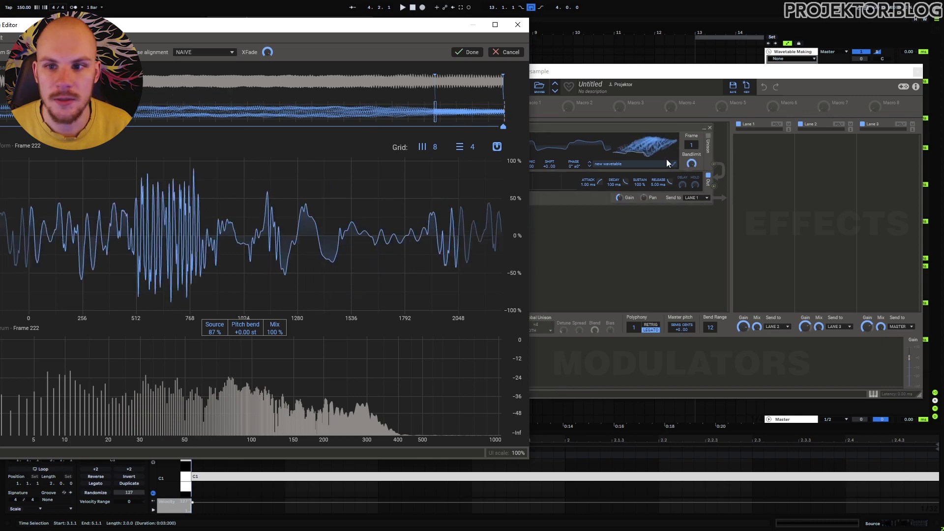
{"action": "left_click", "coordinate": [209, 54]}
{"action": "left_click", "coordinate": [204, 92]}
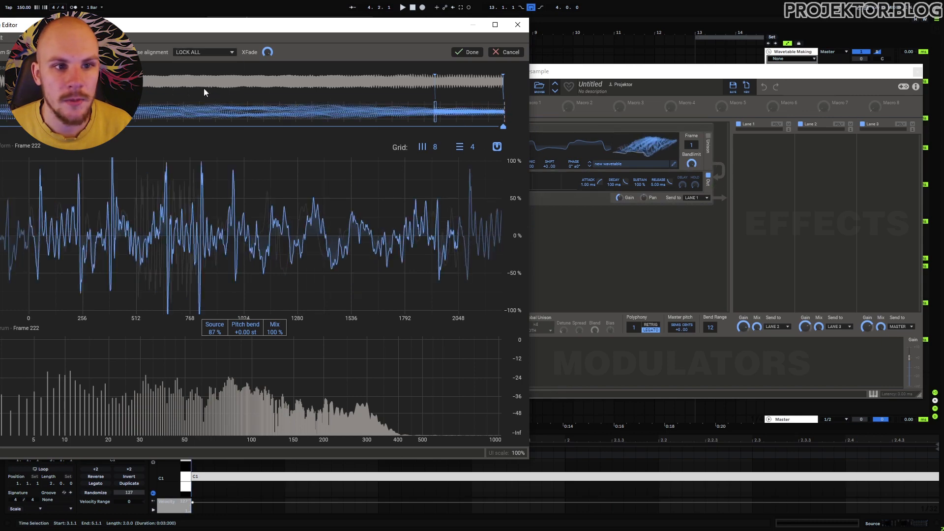
{"action": "left_click", "coordinate": [586, 150]}
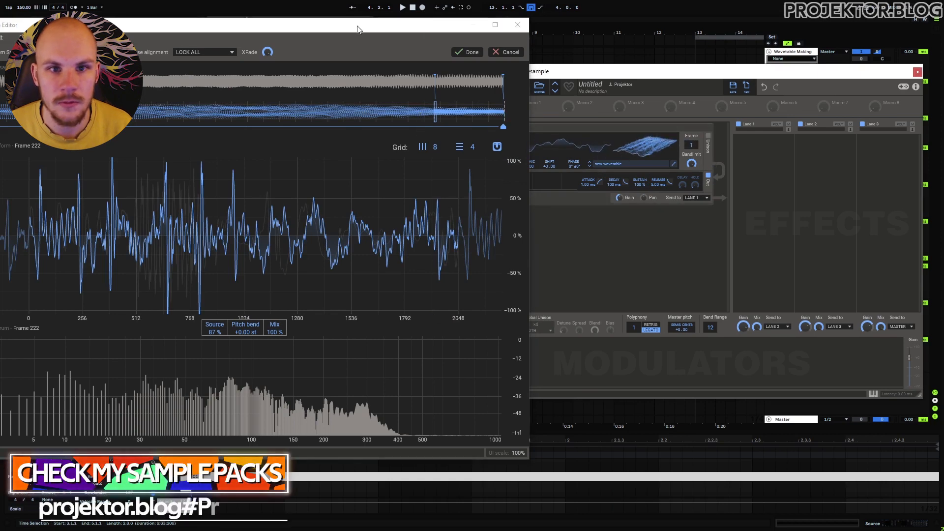
- Set the phase alignment to CORRELATE, scan from frame 1 to 256, and apply the sample-to-wavetable conversion
{"action": "left_click_drag", "start_coordinate": [357, 30], "coordinate": [562, 31]}
{"action": "mouse_move", "coordinate": [642, 108]}
{"action": "left_mouse_down"}
{"action": "mouse_move", "coordinate": [192, 114]}
{"action": "mouse_move", "coordinate": [721, 123]}
{"action": "mouse_move", "coordinate": [543, 136]}
{"action": "mouse_move", "coordinate": [267, 129]}
{"action": "mouse_move", "coordinate": [717, 126]}
{"action": "mouse_move", "coordinate": [178, 129]}
{"action": "left_mouse_up"}
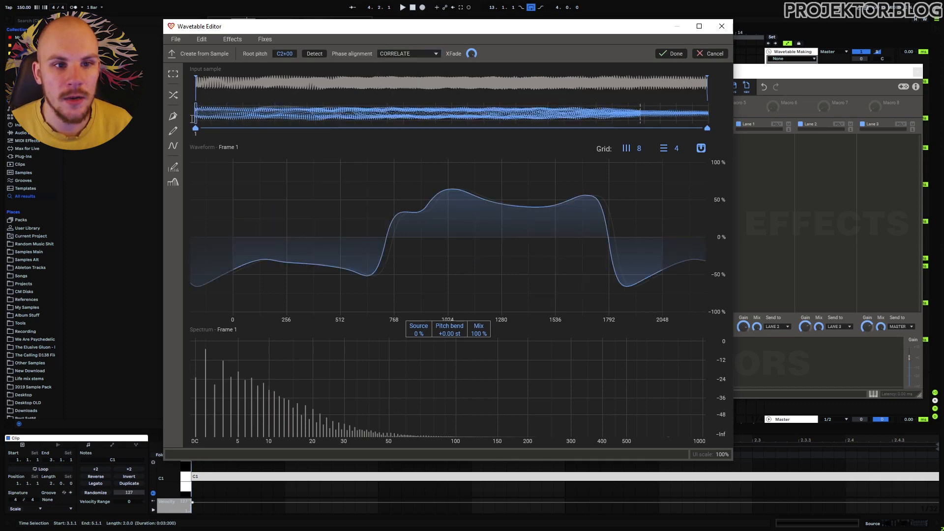
{"action": "left_click_drag", "start_coordinate": [195, 127], "coordinate": [656, 128]}
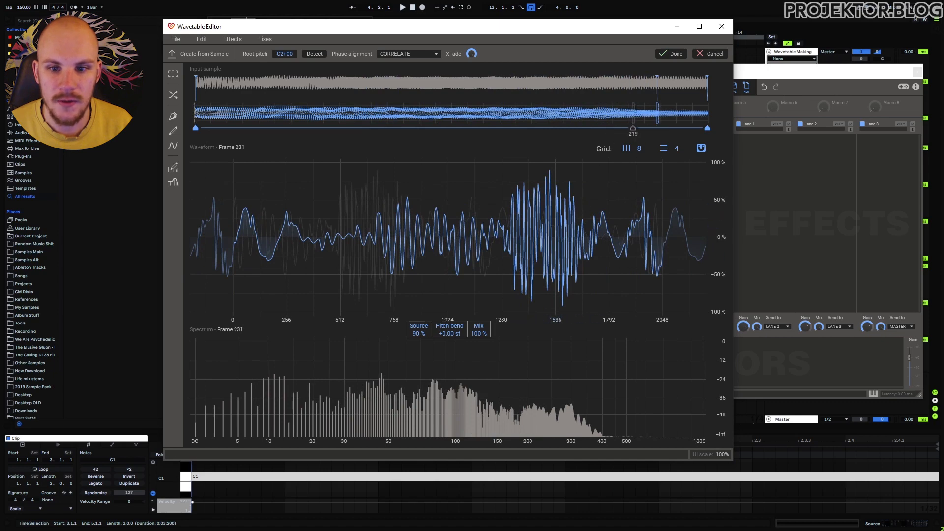
{"action": "left_click_drag", "start_coordinate": [659, 109], "coordinate": [723, 117]}
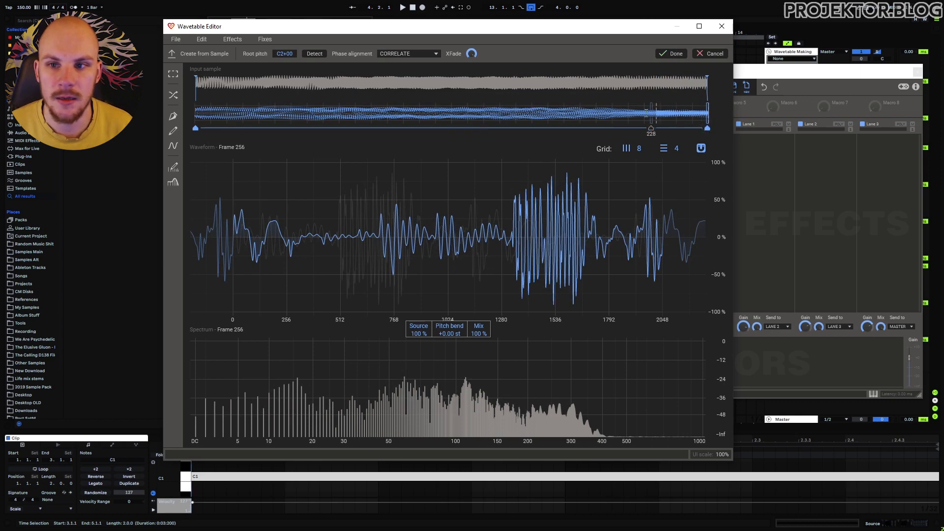
{"action": "left_click", "coordinate": [672, 55]}
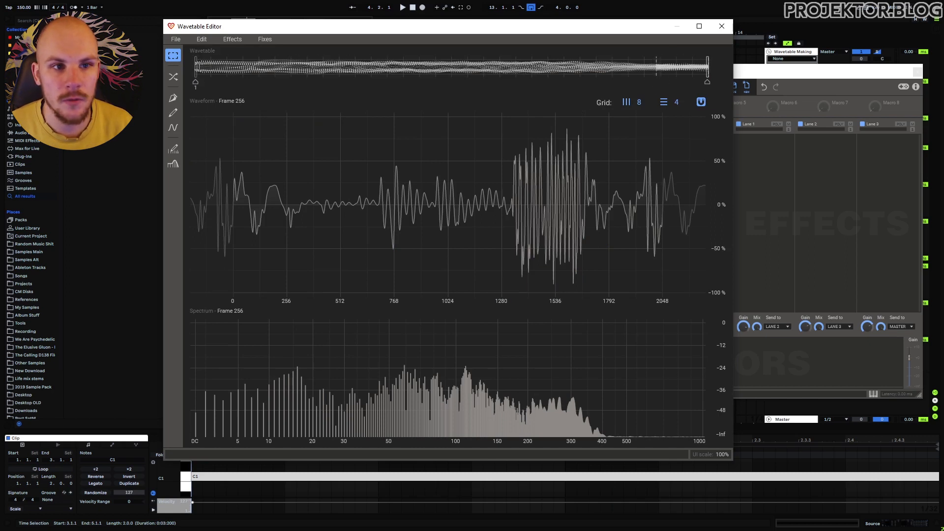
- Scan the converted wavetable from frame 1 through to frame 256 and back to its start
{"action": "mouse_move", "coordinate": [195, 67]}
{"action": "left_mouse_down"}
{"action": "mouse_move", "coordinate": [245, 67]}
{"action": "mouse_move", "coordinate": [200, 74]}
{"action": "left_mouse_up"}
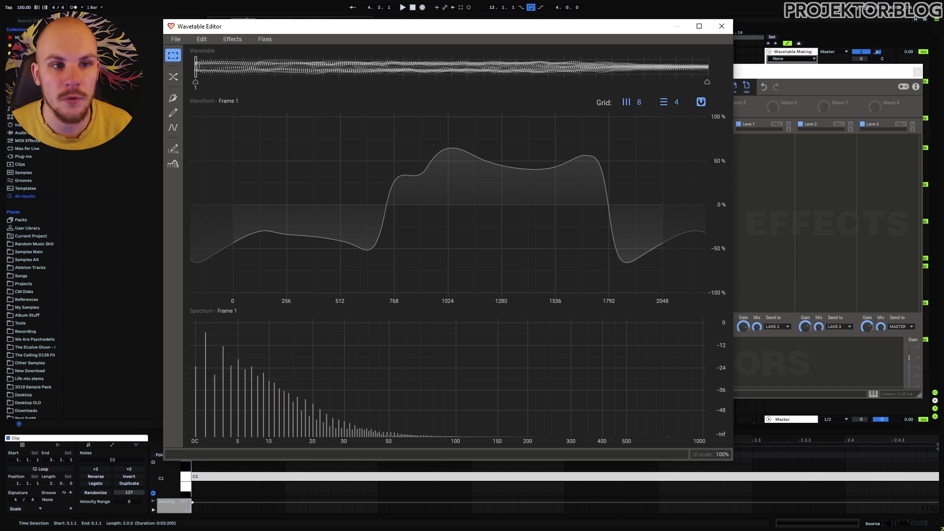
{"action": "left_click_drag", "start_coordinate": [196, 69], "coordinate": [715, 87]}
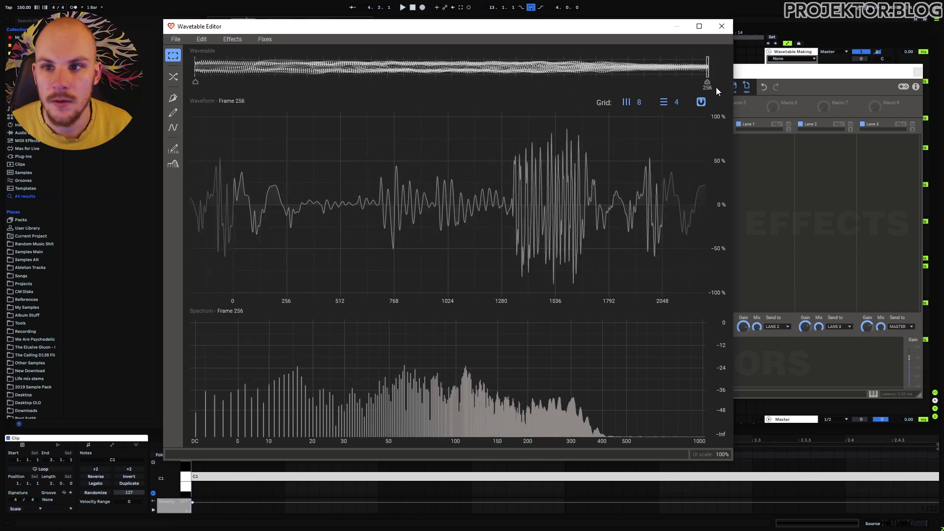
{"action": "left_click", "coordinate": [195, 82]}
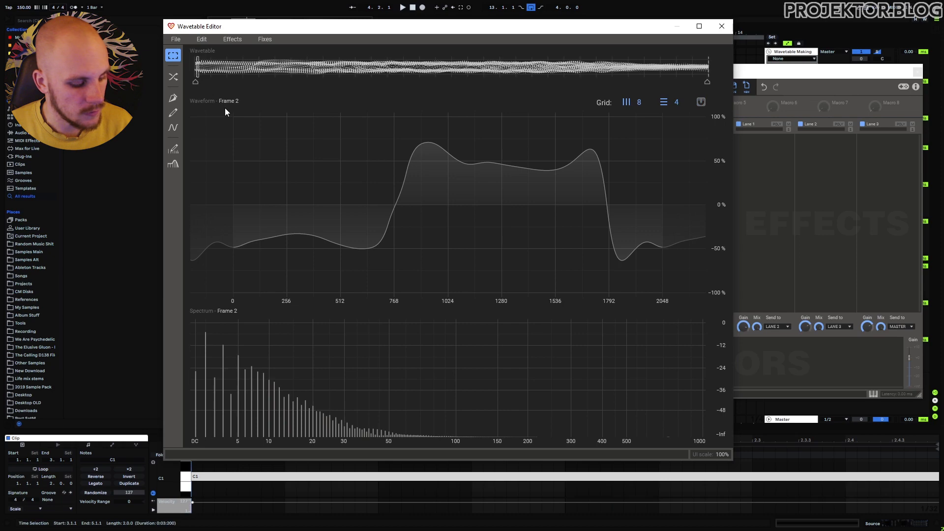
- Select the whole waveform, open the Transform Tool, scan the frames through to 256, and apply the transform
{"action": "key", "text": "ctrl+a"}
{"action": "mouse_move", "coordinate": [709, 70]}
{"action": "left_mouse_down"}
{"action": "mouse_move", "coordinate": [708, 78]}
{"action": "mouse_move", "coordinate": [169, 82]}
{"action": "left_mouse_up"}
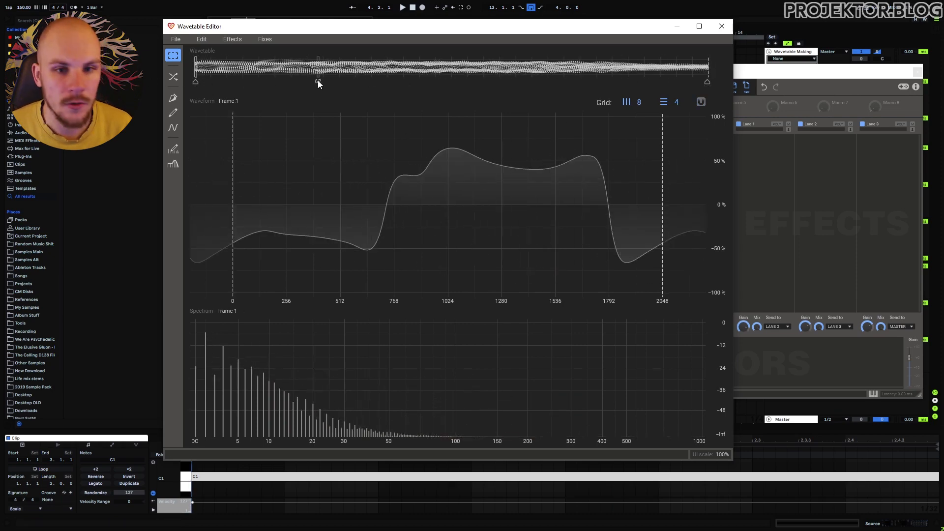
{"action": "key", "text": "ctrl+t"}
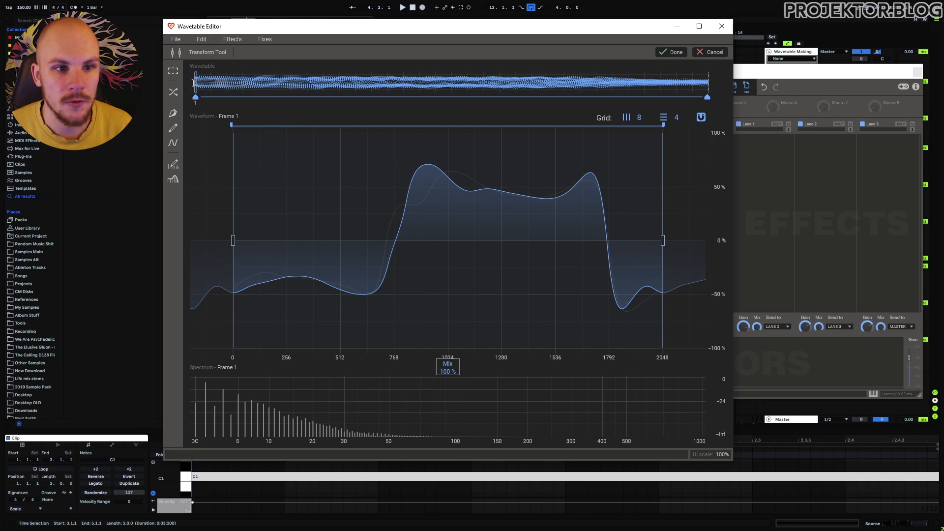
{"action": "left_click_drag", "start_coordinate": [200, 84], "coordinate": [201, 88]}
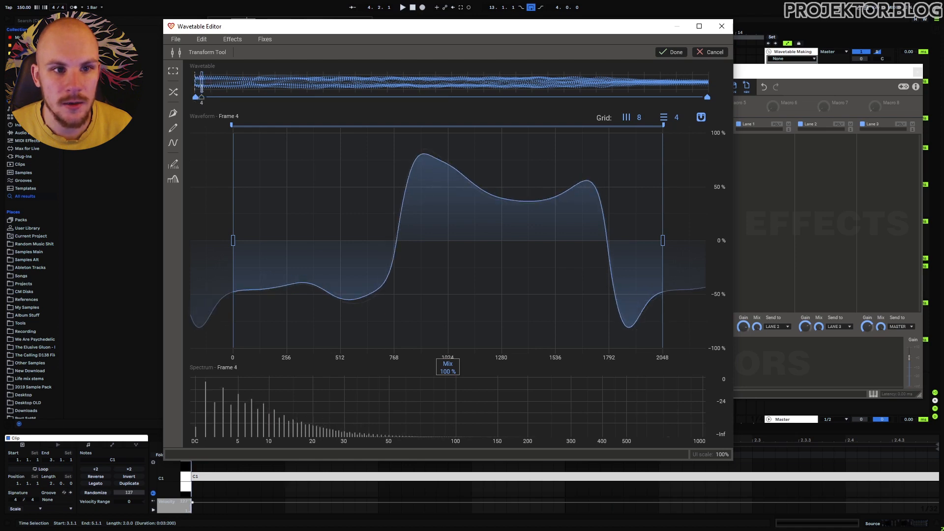
{"action": "left_click_drag", "start_coordinate": [202, 84], "coordinate": [747, 91]}
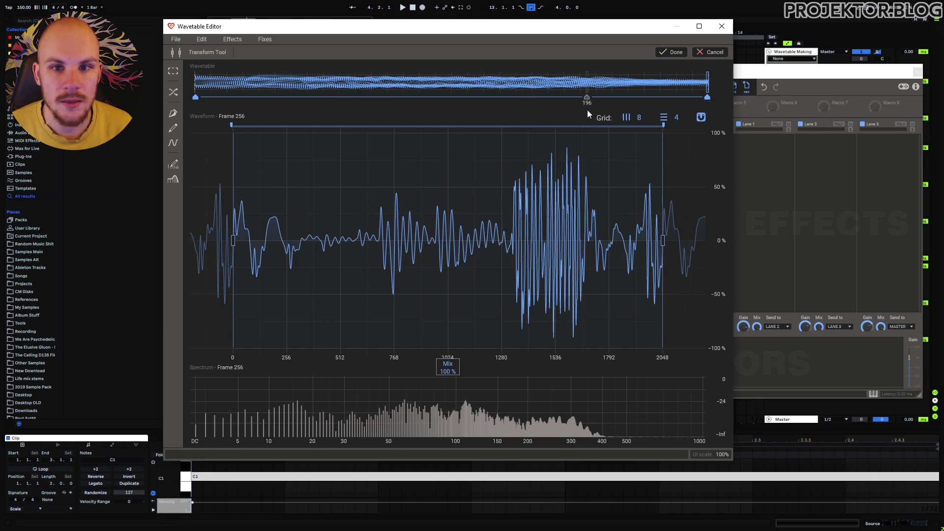
{"action": "mouse_move", "coordinate": [195, 80]}
{"action": "left_mouse_down"}
{"action": "mouse_move", "coordinate": [253, 91]}
{"action": "mouse_move", "coordinate": [222, 92]}
{"action": "mouse_move", "coordinate": [725, 141]}
{"action": "left_mouse_up"}
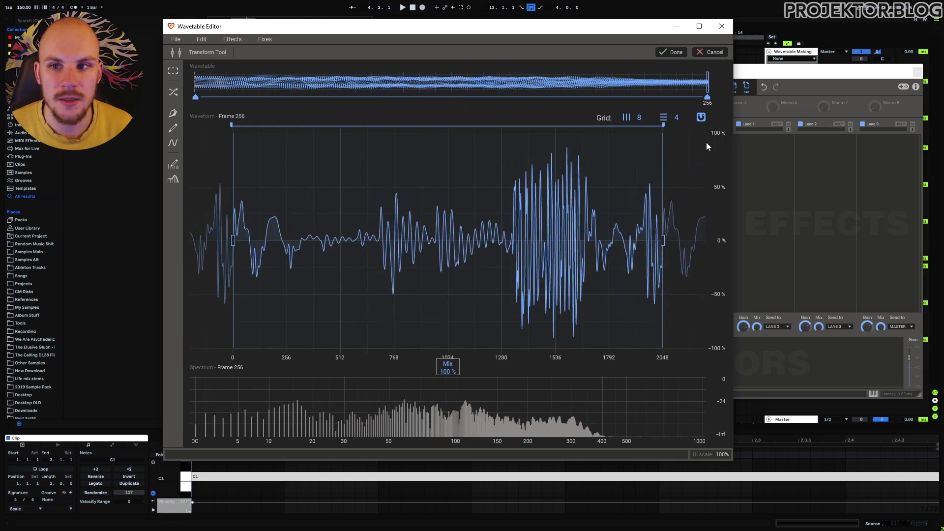
{"action": "left_click", "coordinate": [668, 53]}
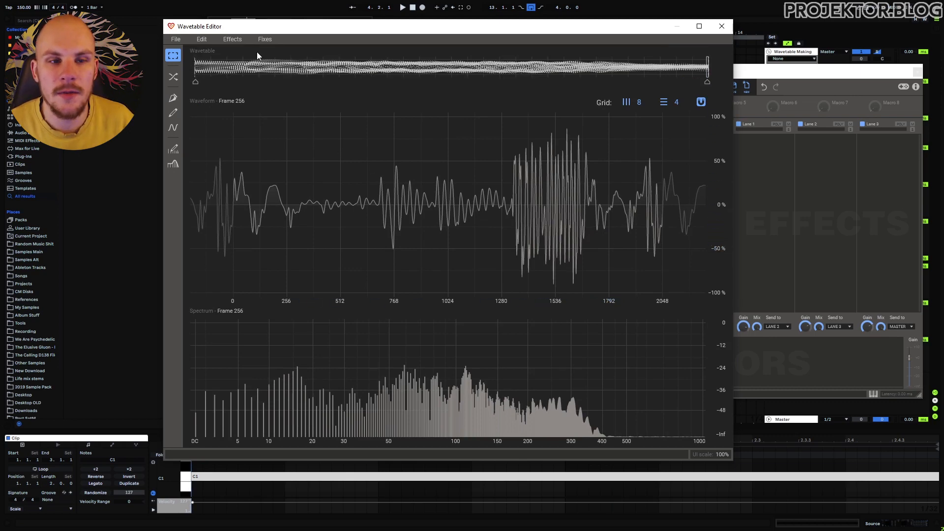
- Remove the wavetable's DC offset, normalize each frame's peak, and inspect frame 103
{"action": "left_click", "coordinate": [265, 39]}
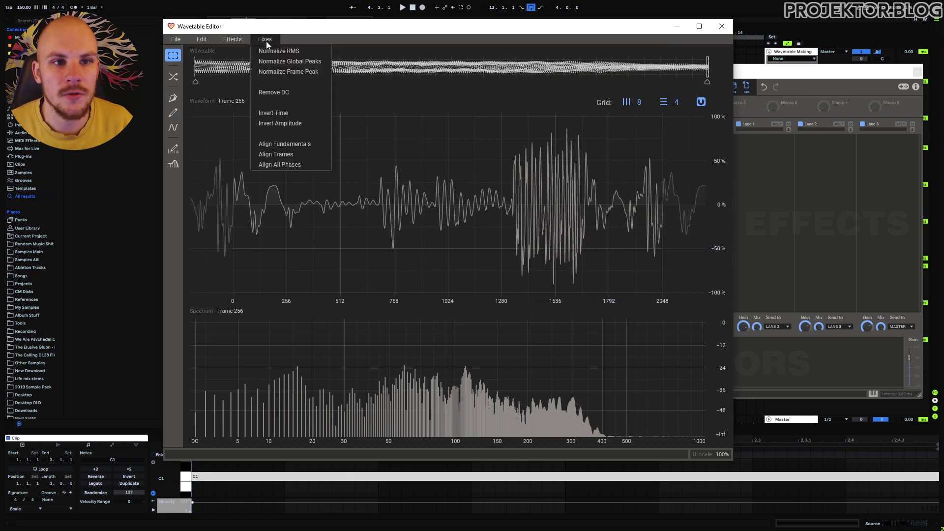
{"action": "left_click", "coordinate": [289, 94]}
{"action": "left_click", "coordinate": [265, 39]}
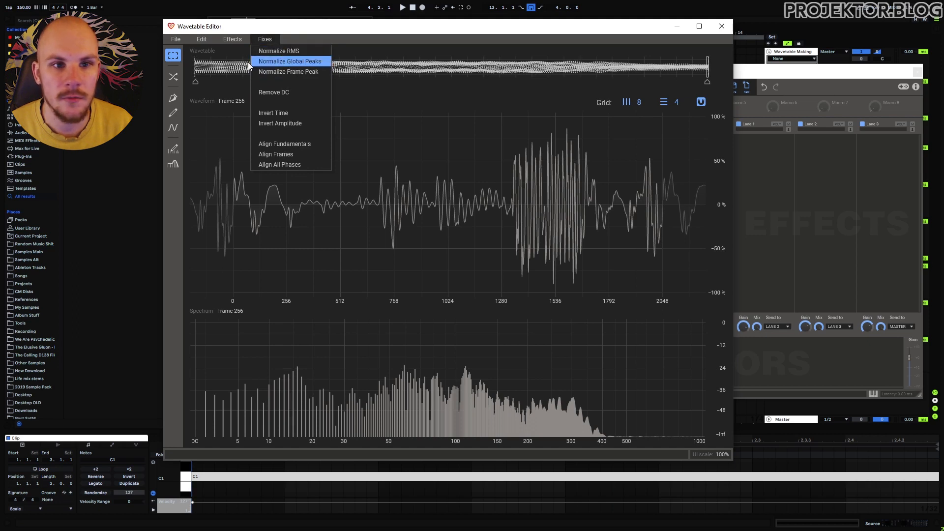
{"action": "left_click", "coordinate": [304, 72]}
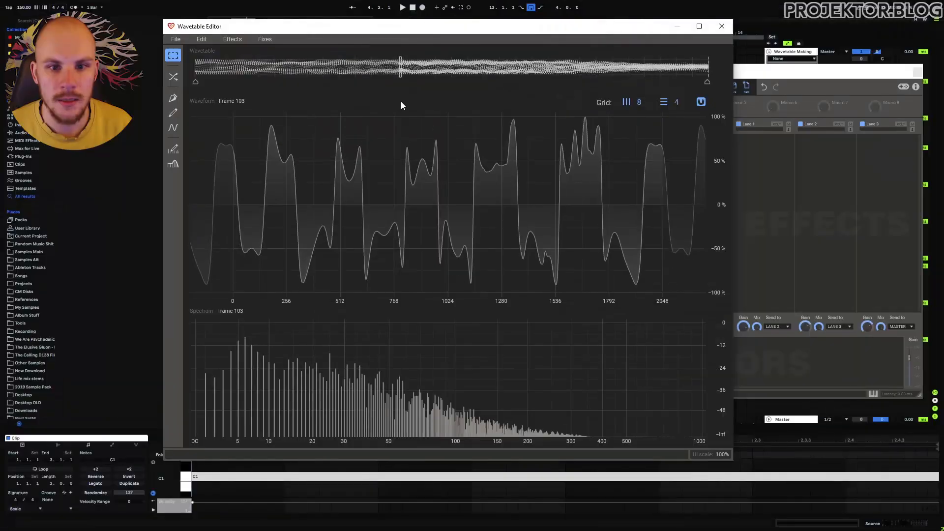
{"action": "mouse_move", "coordinate": [401, 106]}
{"action": "left_mouse_down"}
{"action": "mouse_move", "coordinate": [393, 106]}
{"action": "mouse_move", "coordinate": [408, 103]}
{"action": "mouse_move", "coordinate": [400, 105]}
{"action": "left_mouse_up"}
- Scan the wavetable through to frame 256 and apply Normalize Frame Peak again
{"action": "left_click", "coordinate": [264, 39]}
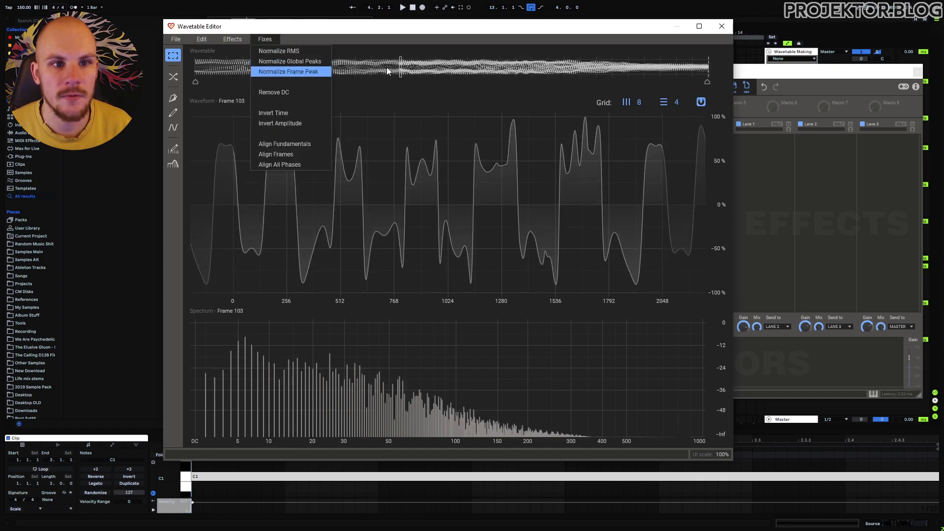
{"action": "left_click", "coordinate": [409, 61]}
{"action": "key", "text": "ctrl+a"}
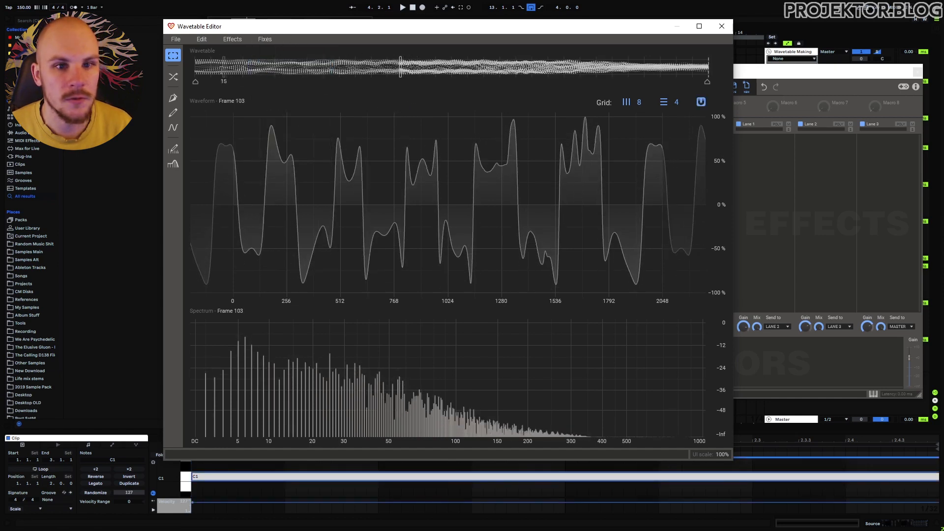
{"action": "left_click_drag", "start_coordinate": [199, 65], "coordinate": [709, 81]}
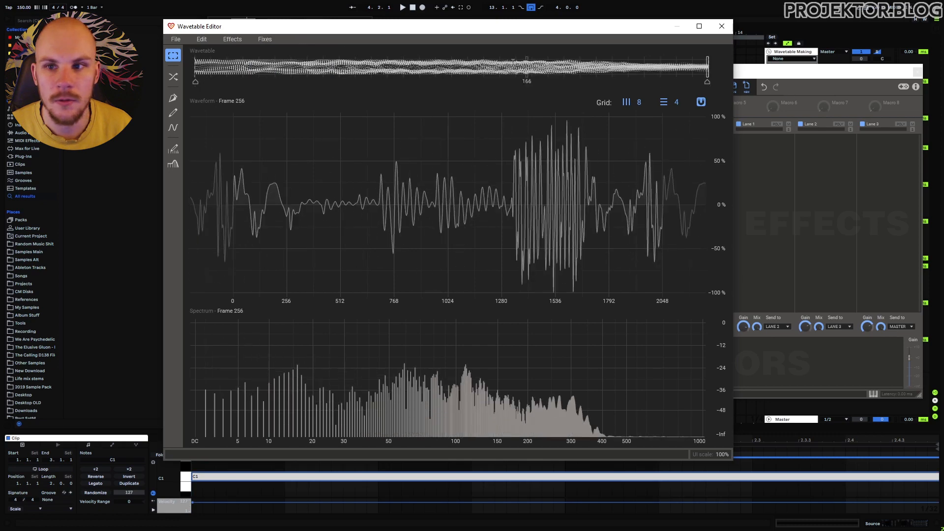
{"action": "left_click", "coordinate": [263, 42]}
{"action": "left_click", "coordinate": [291, 71]}
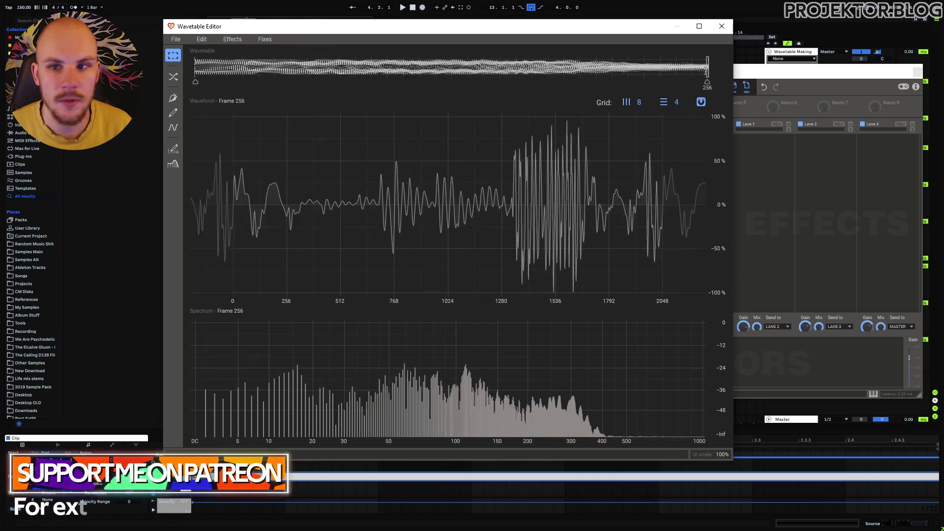
{"action": "mouse_move", "coordinate": [707, 71]}
{"action": "left_mouse_down"}
{"action": "mouse_move", "coordinate": [196, 79]}
{"action": "mouse_move", "coordinate": [706, 99]}
{"action": "left_mouse_up"}
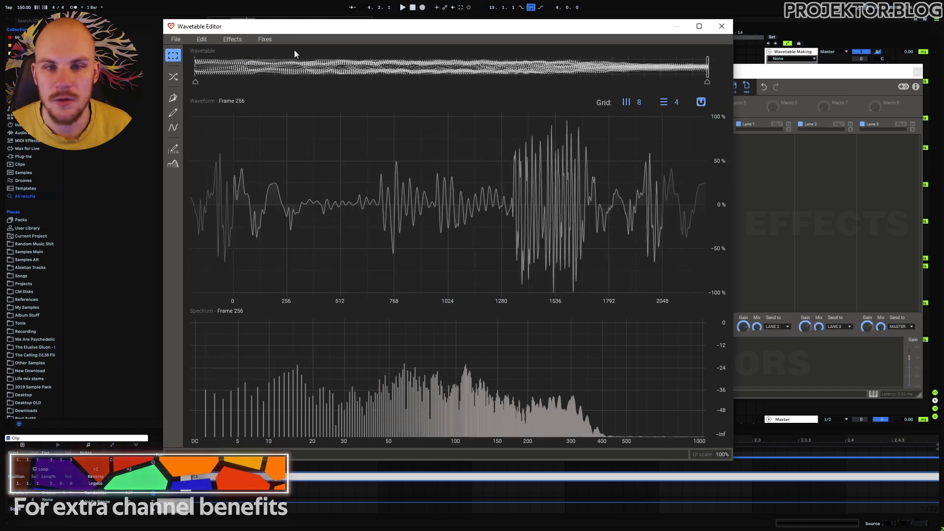
- Try Normalize RMS on the wavetable and scan the frames back to frame 1
{"action": "left_click", "coordinate": [265, 39]}
{"action": "left_click", "coordinate": [278, 51]}
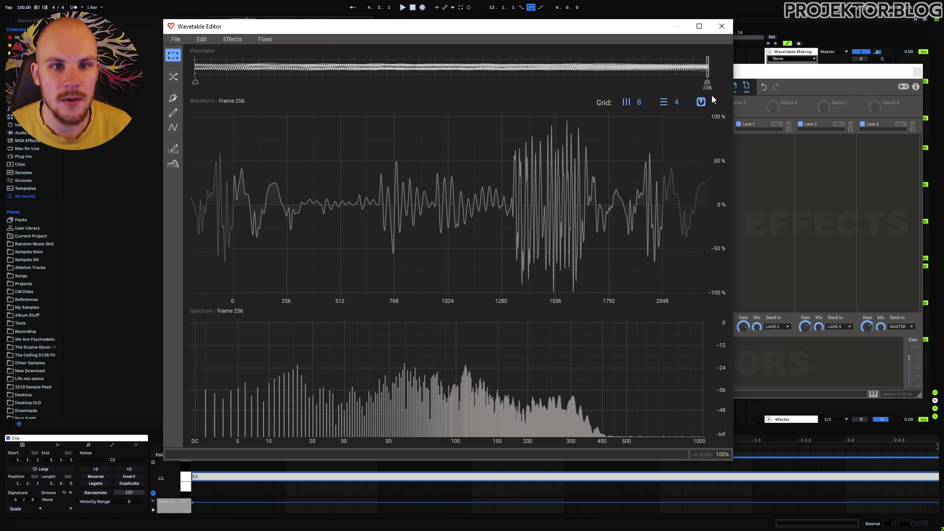
{"action": "mouse_move", "coordinate": [709, 69]}
{"action": "left_mouse_down"}
{"action": "mouse_move", "coordinate": [241, 82]}
{"action": "mouse_move", "coordinate": [734, 103]}
{"action": "mouse_move", "coordinate": [663, 86]}
{"action": "mouse_move", "coordinate": [170, 84]}
{"action": "mouse_move", "coordinate": [454, 83]}
{"action": "mouse_move", "coordinate": [739, 102]}
{"action": "mouse_move", "coordinate": [209, 91]}
{"action": "left_mouse_up"}
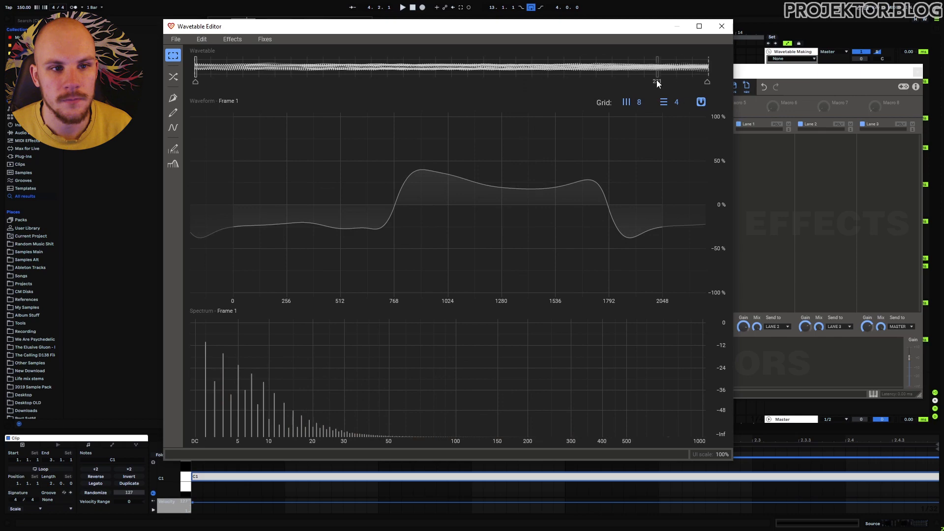
{"action": "left_click_drag", "start_coordinate": [708, 69], "coordinate": [195, 74]}
- Normalize the wavetable's peaks in place of the RMS levelling and scan through to frame 256
{"action": "left_click", "coordinate": [267, 40]}
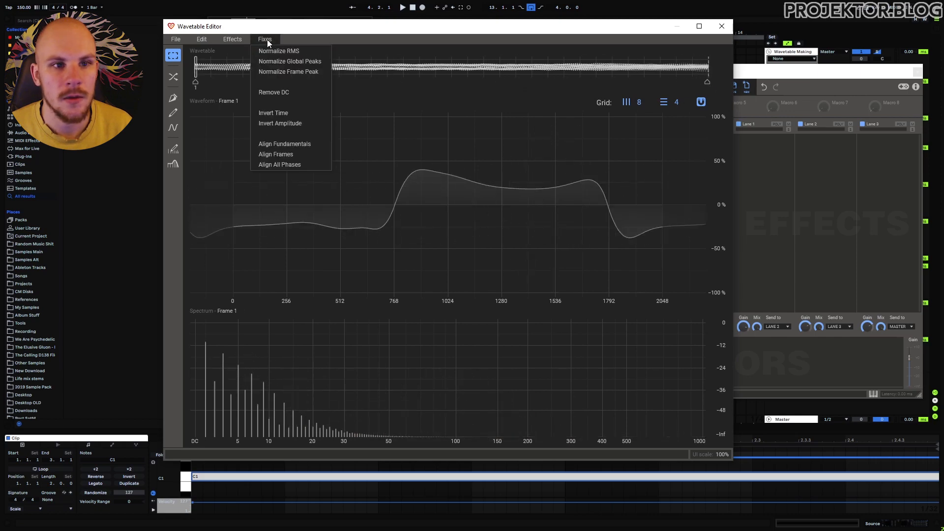
{"action": "left_click", "coordinate": [281, 62]}
{"action": "mouse_move", "coordinate": [231, 84]}
{"action": "left_mouse_down"}
{"action": "mouse_move", "coordinate": [703, 132]}
{"action": "mouse_move", "coordinate": [476, 108]}
{"action": "mouse_move", "coordinate": [192, 101]}
{"action": "mouse_move", "coordinate": [721, 101]}
{"action": "left_mouse_up"}
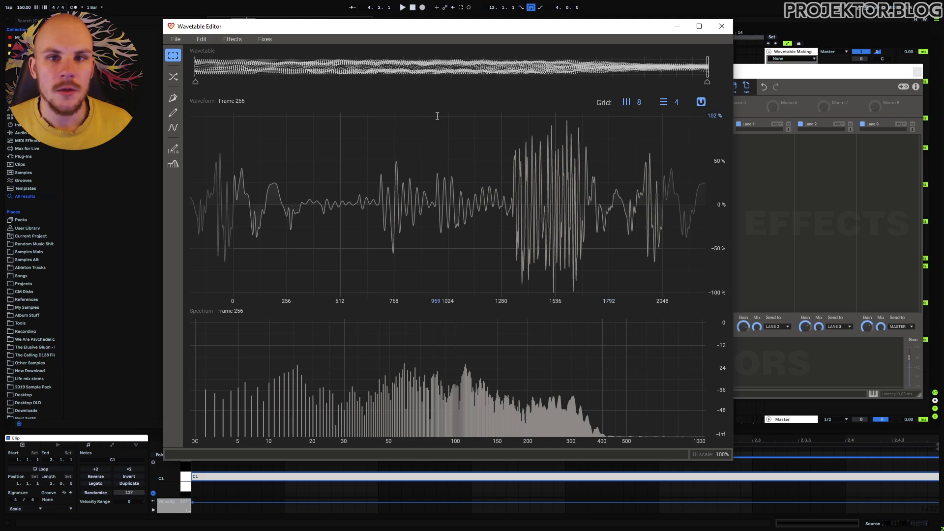
- Save the wavetable as a WAV named 32 in the Experiments folder and close the Wavetable Editor
{"action": "left_click", "coordinate": [175, 39]}
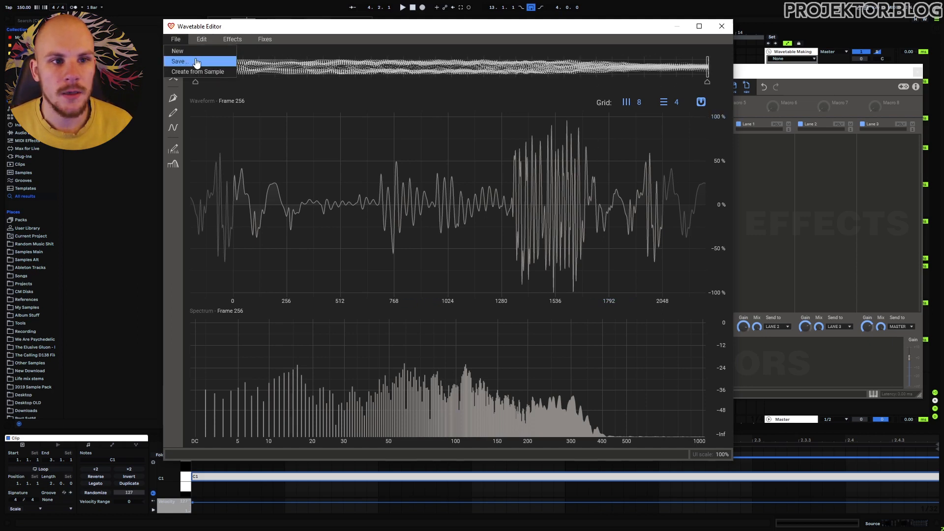
{"action": "left_click", "coordinate": [192, 59]}
{"action": "scroll", "coordinate": [416, 157], "scroll_direction": "down", "scroll_amount": 5}
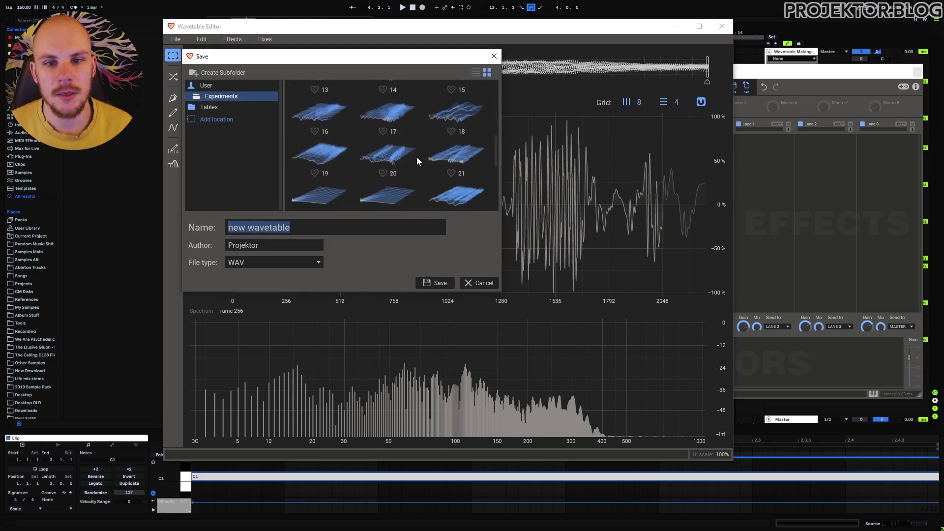
{"action": "scroll", "coordinate": [417, 157], "scroll_direction": "down", "scroll_amount": 1}
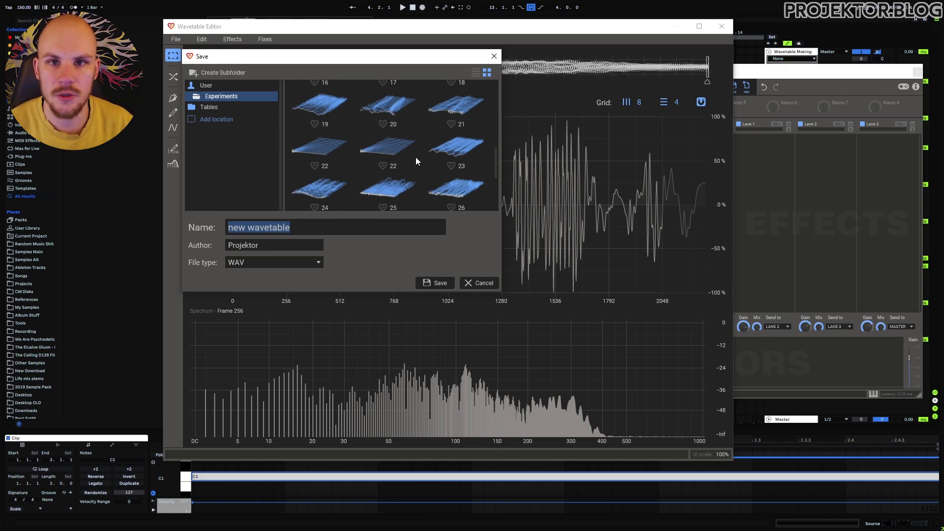
{"action": "scroll", "coordinate": [415, 158], "scroll_direction": "down", "scroll_amount": 3}
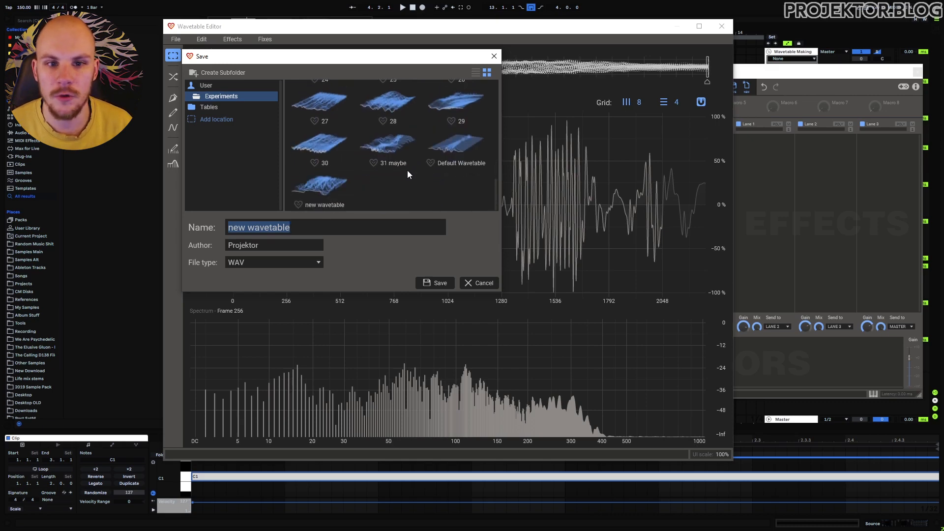
{"action": "type", "text": "32"}
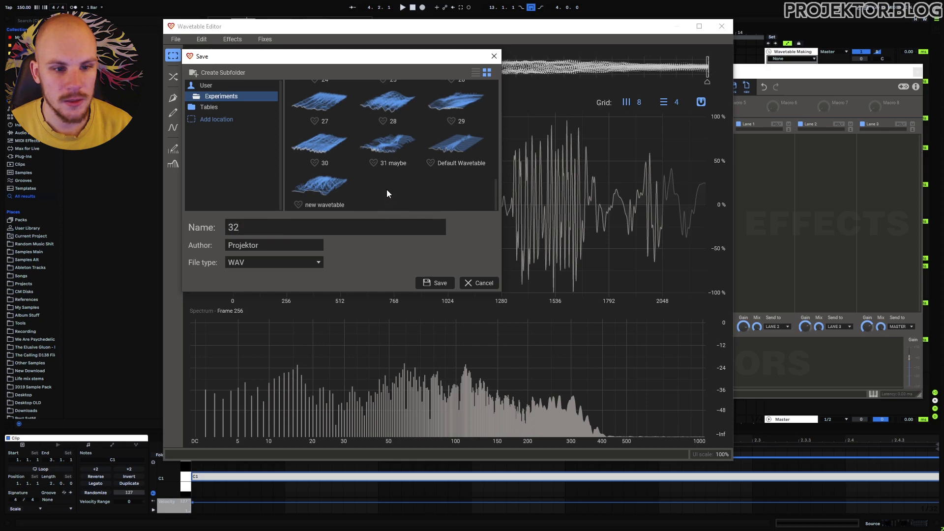
{"action": "key", "text": "Return"}
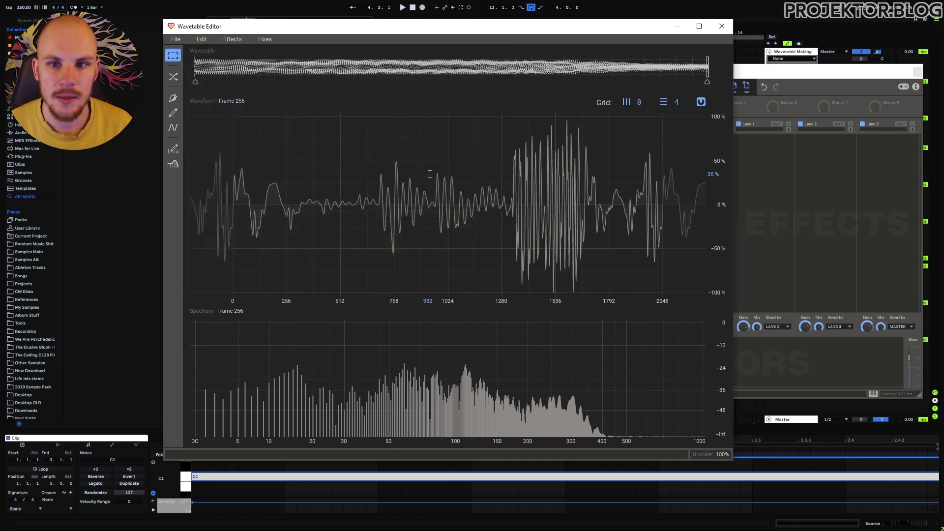
{"action": "left_click", "coordinate": [721, 26]}
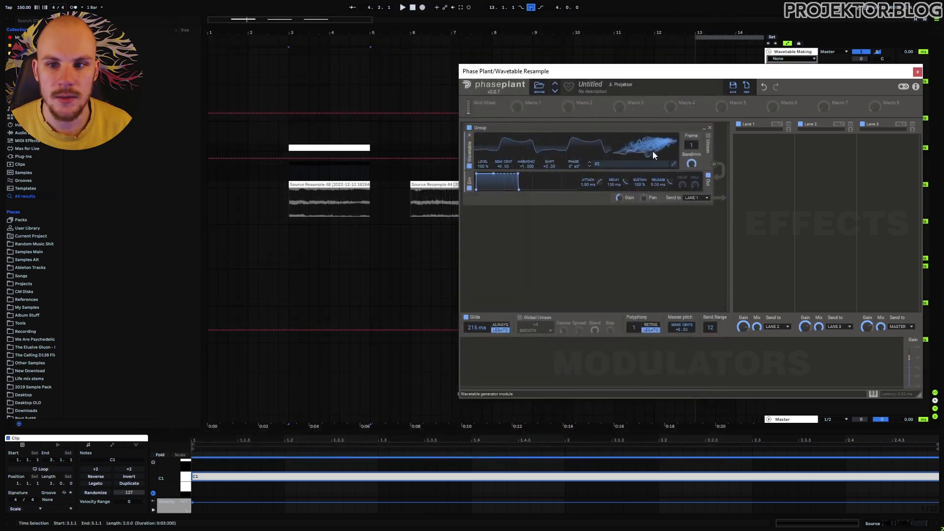
- Close Phase Plant, solo the Source Resample track and play its resampled audio from bar 3
{"action": "left_click_drag", "start_coordinate": [639, 72], "coordinate": [458, 92]}
{"action": "mouse_move", "coordinate": [459, 160]}
{"action": "left_mouse_down"}
{"action": "mouse_move", "coordinate": [459, 209]}
{"action": "mouse_move", "coordinate": [459, 161]}
{"action": "left_mouse_up"}
{"action": "left_click", "coordinate": [685, 87]}
{"action": "left_click", "coordinate": [287, 172]}
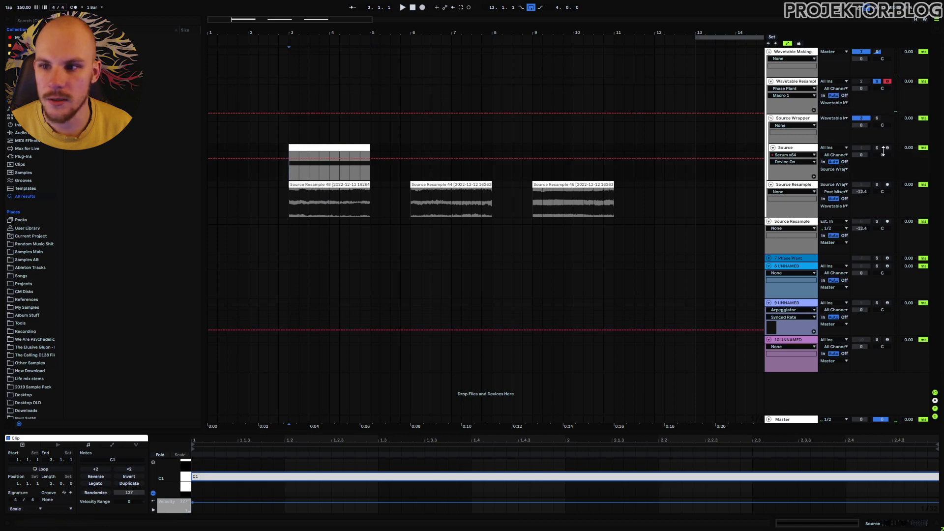
{"action": "left_click", "coordinate": [877, 185]}
{"action": "key", "text": "space"}
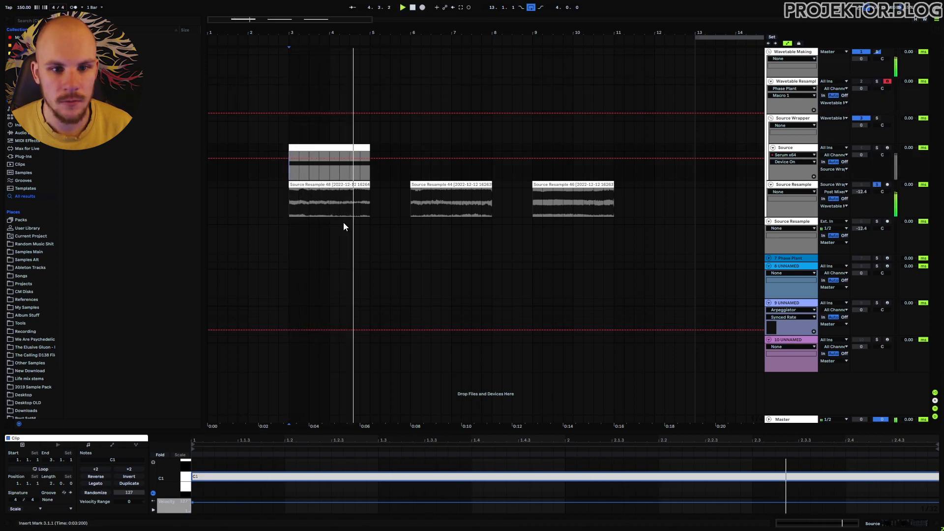
{"action": "key", "text": "space"}
- Solo the Wavetable Resample track, reopen Phase Plant and sweep the wavetable's frame position to audition it
{"action": "left_click", "coordinate": [794, 82]}
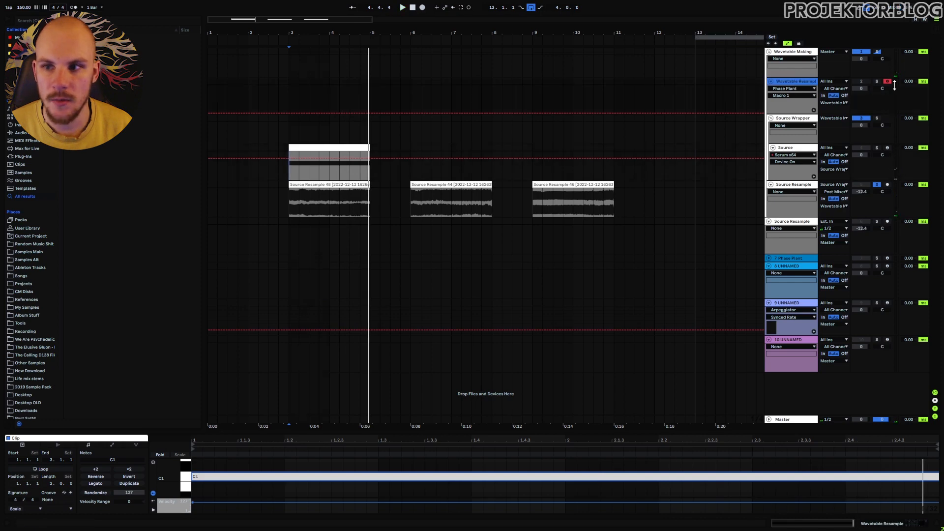
{"action": "left_click", "coordinate": [877, 81]}
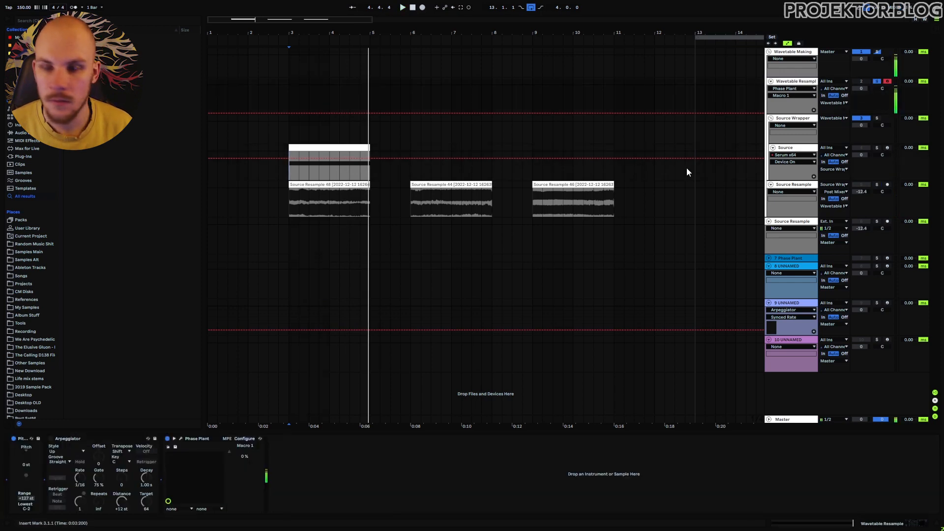
{"action": "left_click", "coordinate": [180, 439]}
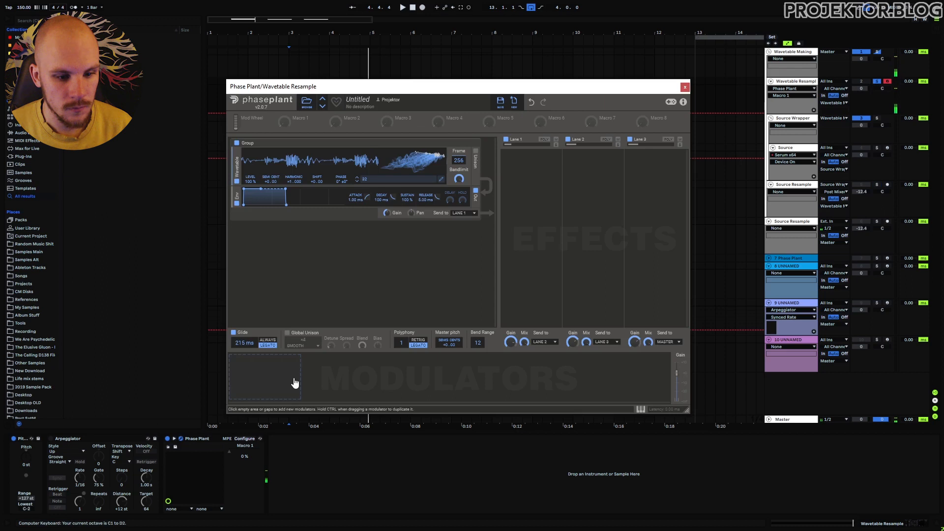
{"action": "left_click_drag", "start_coordinate": [458, 155], "coordinate": [457, 178]}
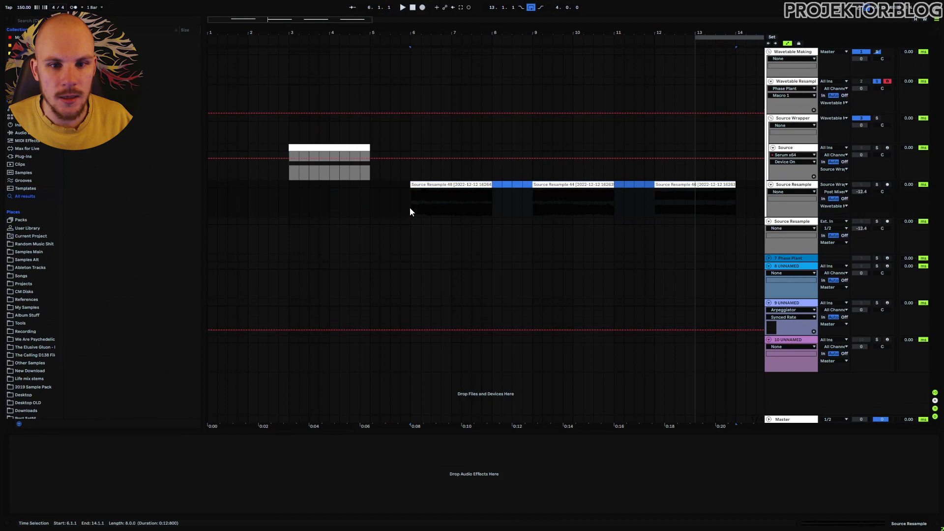
- Replace the Source track's Serum, SerumFX and EQ Eight devices with a fresh Serum instance
{"action": "left_click", "coordinate": [409, 207]}
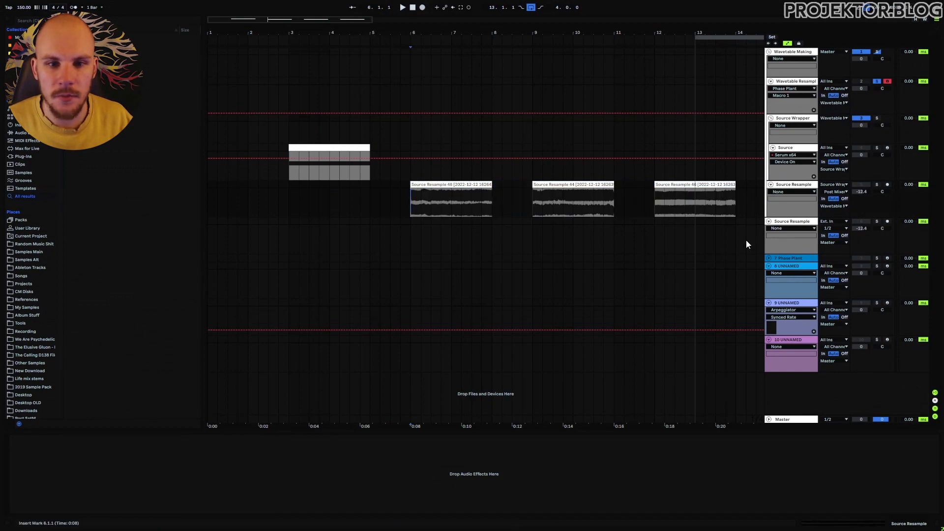
{"action": "left_click", "coordinate": [801, 149]}
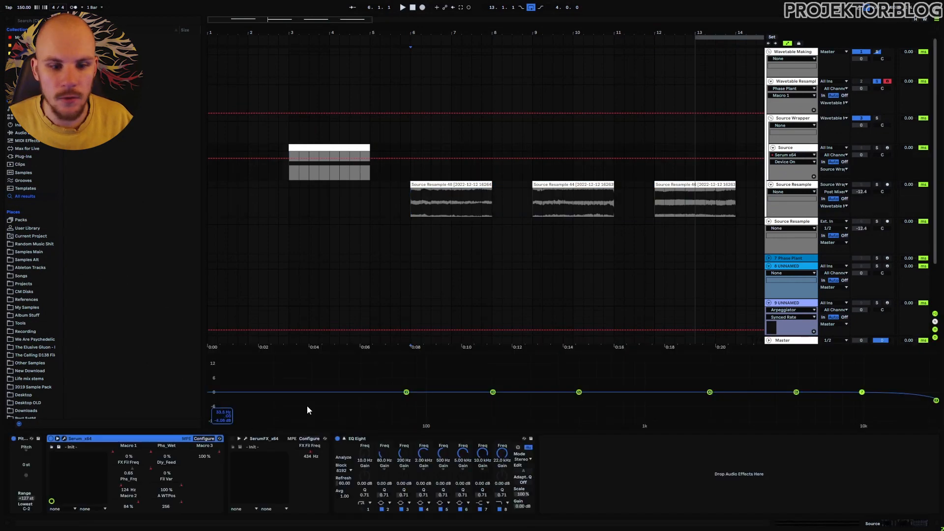
{"action": "left_click", "coordinate": [403, 438], "text": "shift"}
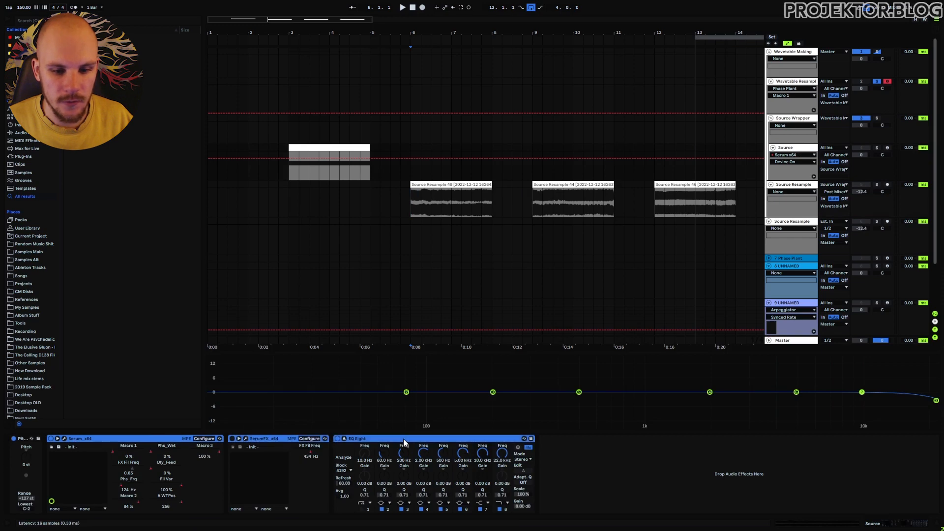
{"action": "left_click_drag", "start_coordinate": [403, 438], "coordinate": [211, 379]}
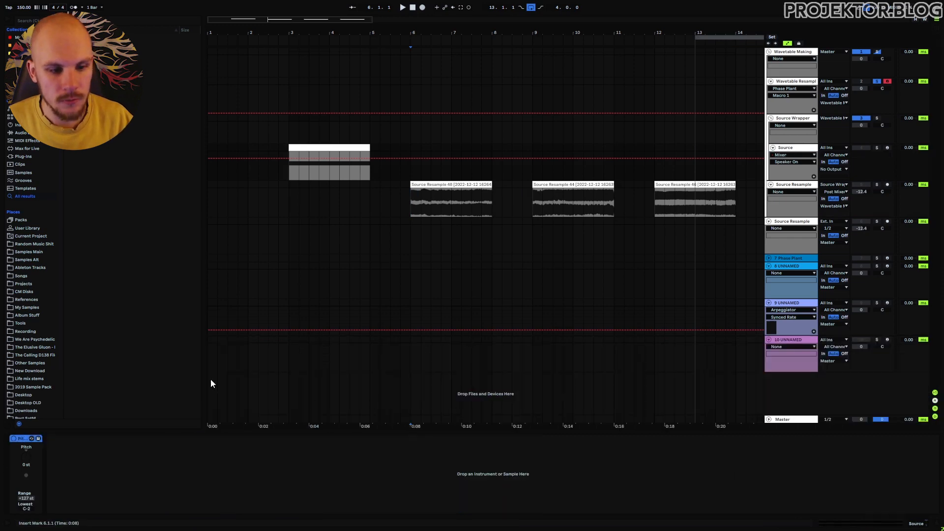
{"action": "right_click", "coordinate": [385, 176]}
{"action": "right_click", "coordinate": [385, 176]}
{"action": "mouse_move", "coordinate": [419, 181]}
{"action": "left_click", "coordinate": [486, 182]}
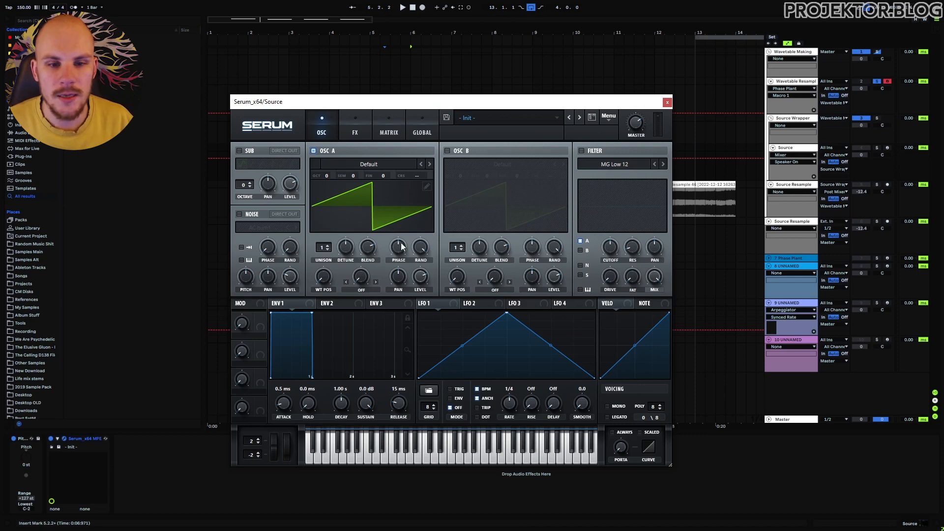
- Load wavetable 080 from Projektor Tones Pack Part 1 into oscillator A, and solo and arm the Source track
{"action": "left_click", "coordinate": [375, 163]}
{"action": "mouse_move", "coordinate": [390, 208]}
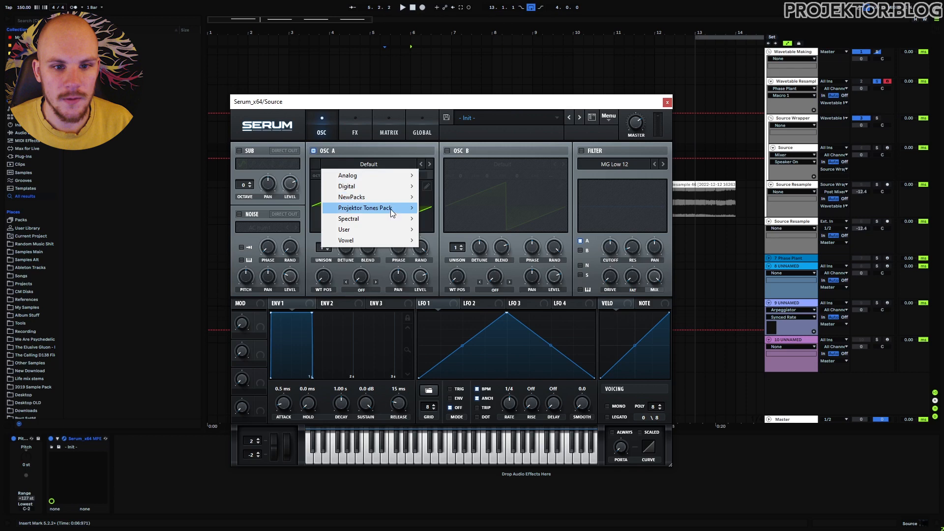
{"action": "mouse_move", "coordinate": [472, 208]}
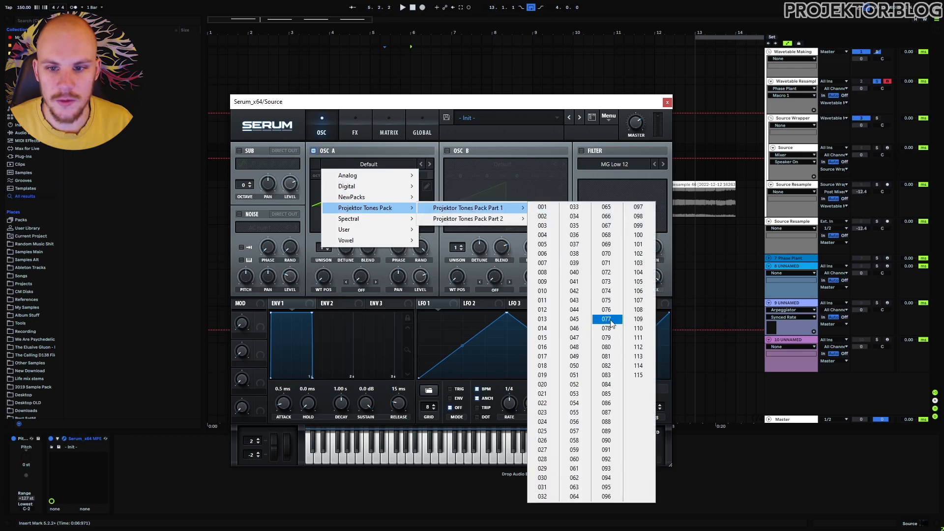
{"action": "left_click", "coordinate": [607, 347]}
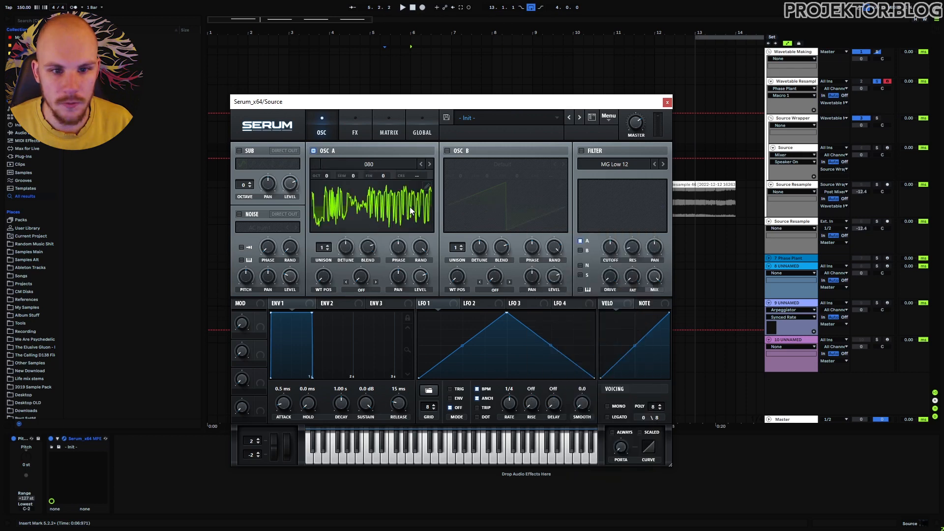
{"action": "left_click", "coordinate": [876, 147]}
{"action": "left_click", "coordinate": [887, 148]}
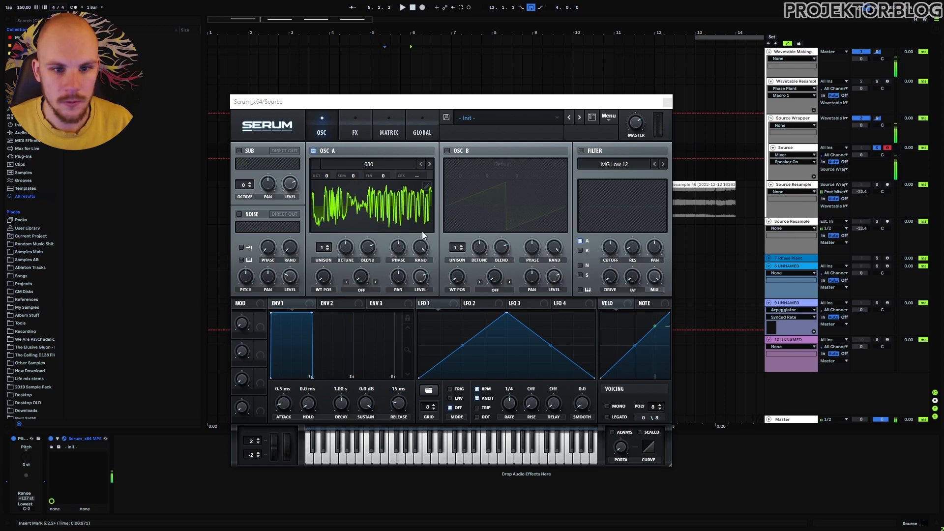
- Set oscillator A's warp mode to Remap 1 and bend its remap curve into an S shape with a flattened middle
{"action": "left_click", "coordinate": [366, 289]}
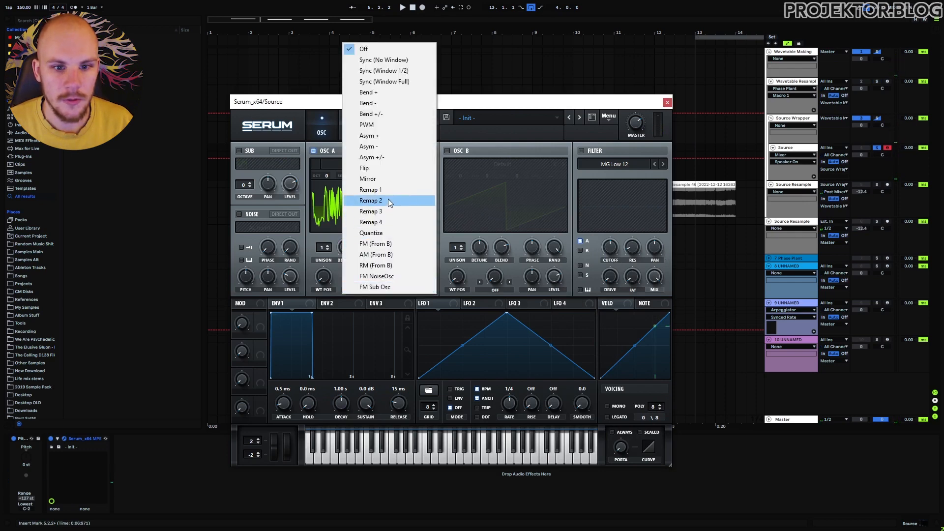
{"action": "left_click", "coordinate": [385, 189]}
{"action": "left_click", "coordinate": [376, 271]}
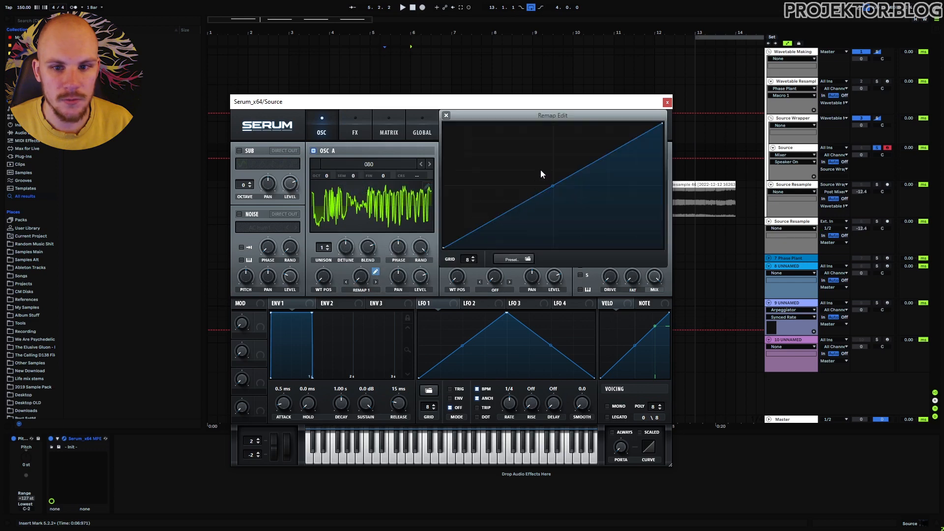
{"action": "left_click_drag", "start_coordinate": [529, 175], "coordinate": [486, 203]}
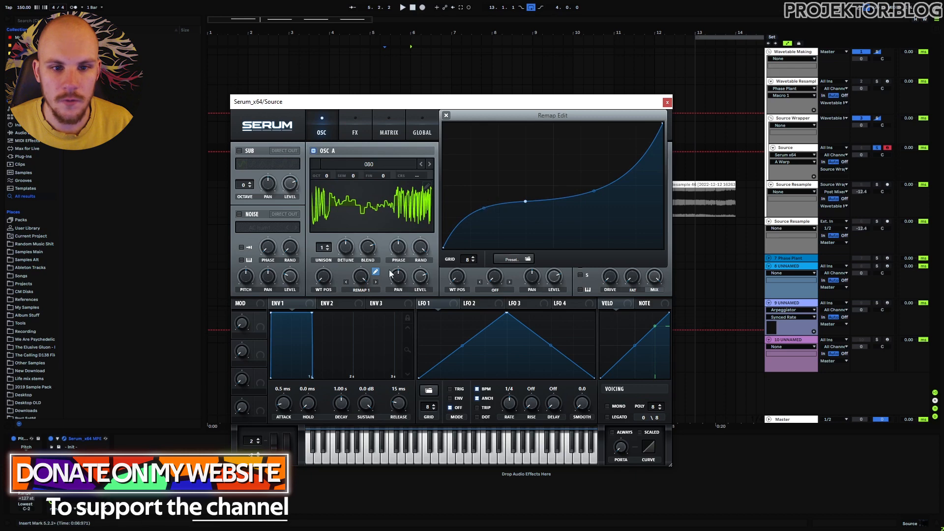
- Sweep oscillator A's Remap 1 amount to audition the warp, and close the remap curve editor
{"action": "left_click_drag", "start_coordinate": [359, 279], "coordinate": [343, 442]}
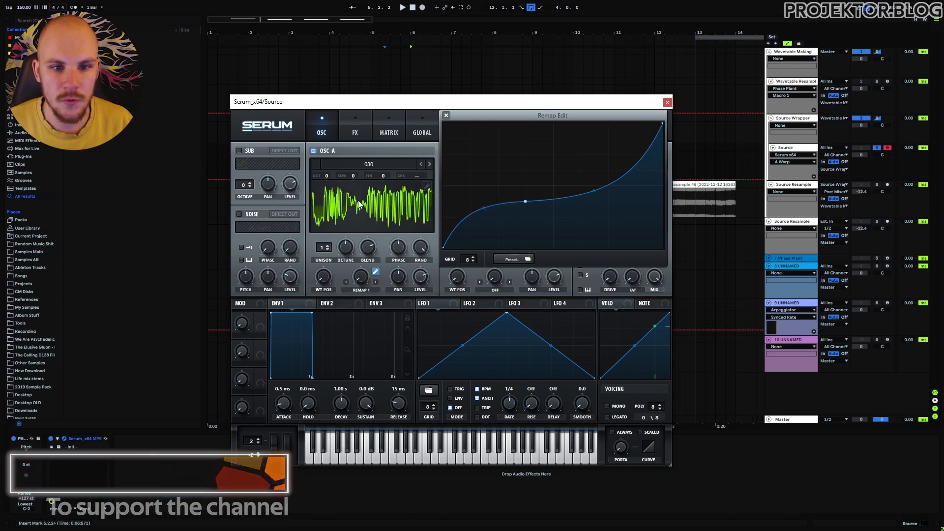
{"action": "left_click_drag", "start_coordinate": [364, 279], "coordinate": [364, 376]}
{"action": "mouse_move", "coordinate": [526, 202]}
{"action": "left_mouse_down"}
{"action": "mouse_move", "coordinate": [525, 184]}
{"action": "mouse_move", "coordinate": [527, 211]}
{"action": "mouse_move", "coordinate": [525, 160]}
{"action": "mouse_move", "coordinate": [525, 201]}
{"action": "left_mouse_up"}
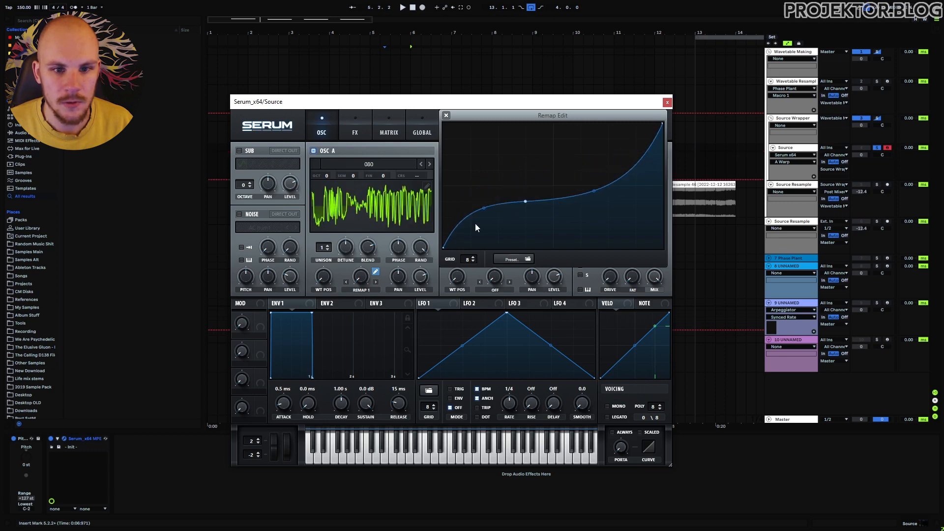
{"action": "left_click", "coordinate": [446, 115]}
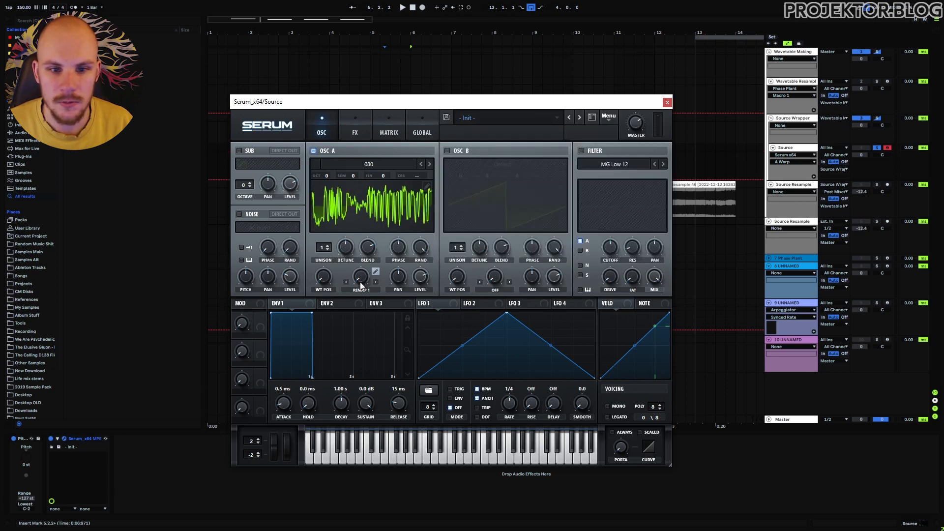
{"action": "left_click_drag", "start_coordinate": [360, 282], "coordinate": [368, 393]}
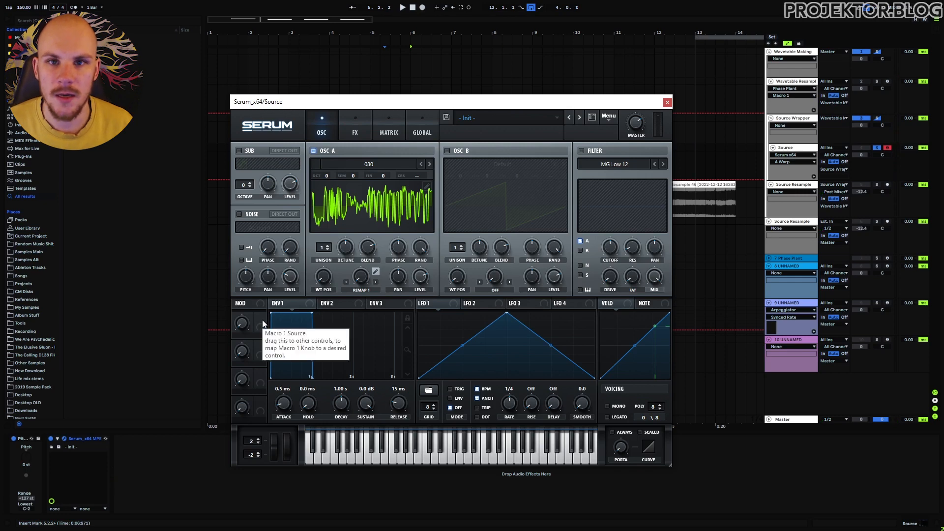
- Map Macro 1 to oscillator A's Remap 1 amount and automate it rising to 1.00 across the Source clip from bar 3 to 5
{"action": "left_click_drag", "start_coordinate": [261, 318], "coordinate": [359, 278]}
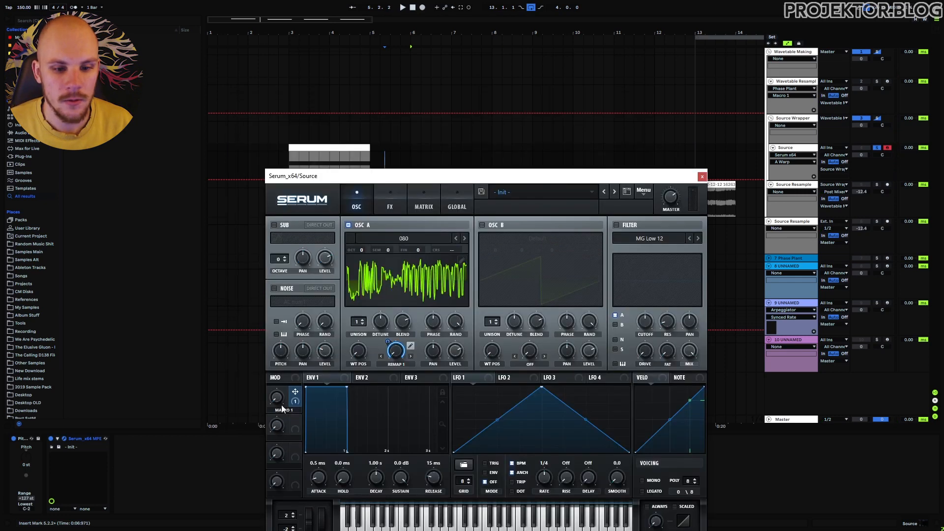
{"action": "left_click_drag", "start_coordinate": [281, 404], "coordinate": [285, 435]}
{"action": "left_click_drag", "start_coordinate": [361, 174], "coordinate": [353, 208]}
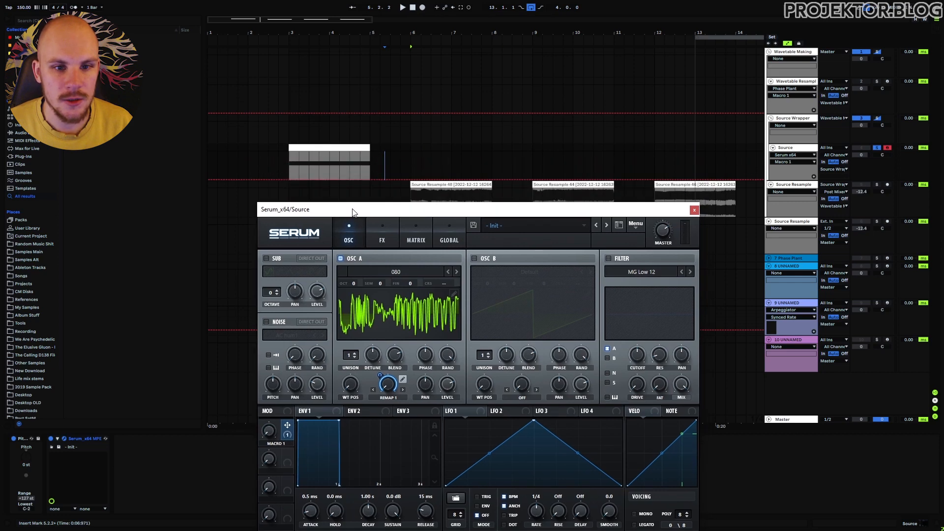
{"action": "left_click", "coordinate": [289, 180]}
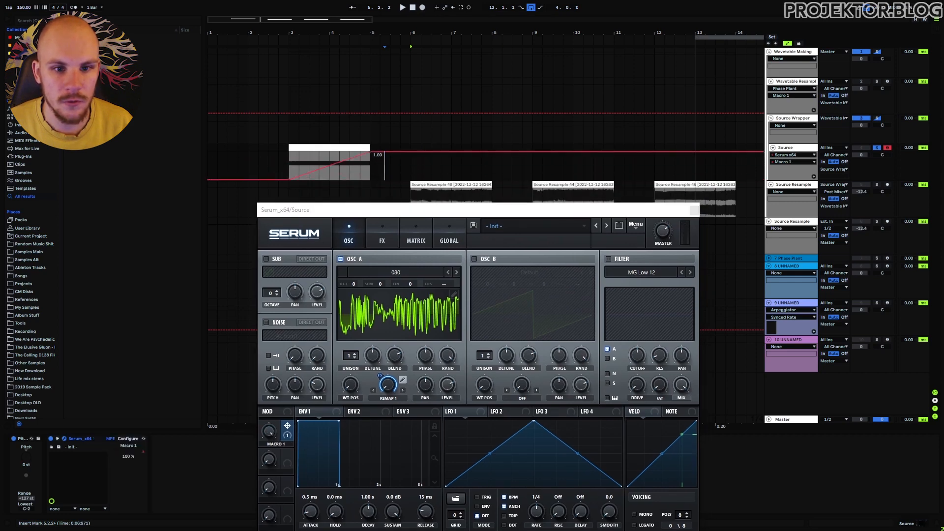
- Reposition the Serum window and play the arrangement from bar 3 to check the automated Remap 1 sweep
{"action": "left_click_drag", "start_coordinate": [391, 212], "coordinate": [372, 94]}
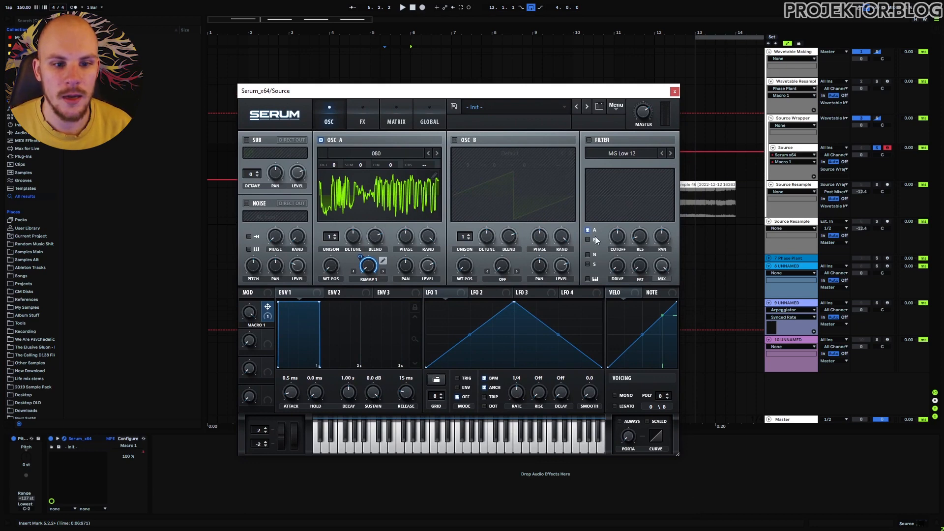
{"action": "left_click_drag", "start_coordinate": [393, 90], "coordinate": [403, 133]}
{"action": "left_click", "coordinate": [332, 81]}
{"action": "key", "text": "space"}
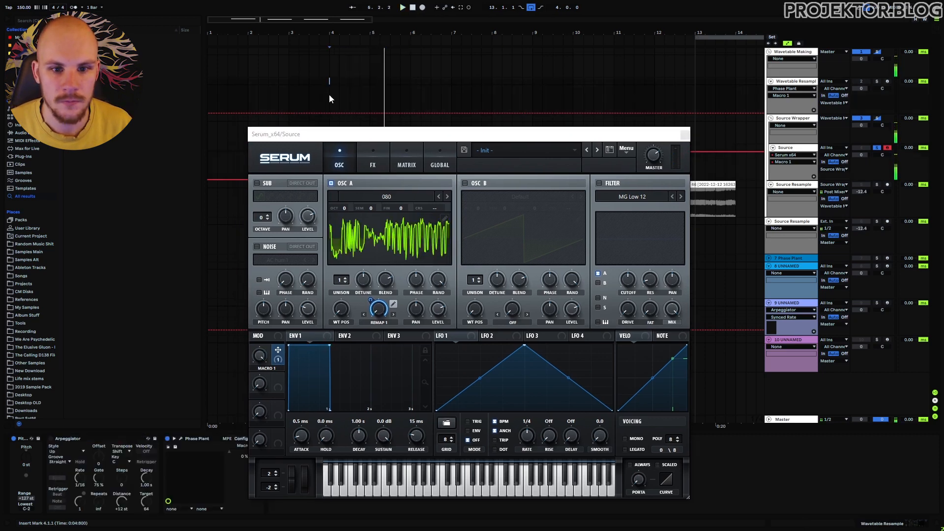
{"action": "left_click", "coordinate": [293, 80]}
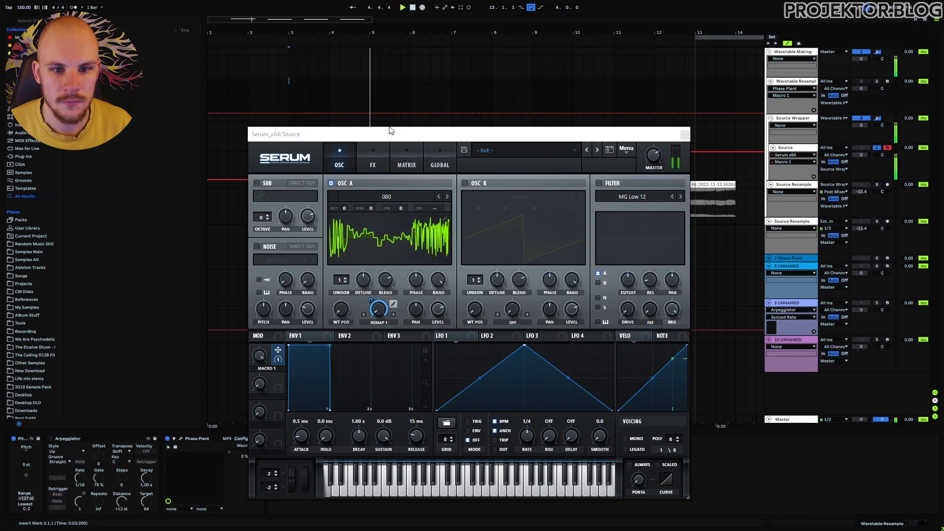
- Enable Serum's main filter as Phs 48+, map Macro 1 to its cutoff, and play the arrangement to audition the sweep
{"action": "left_click", "coordinate": [600, 184]}
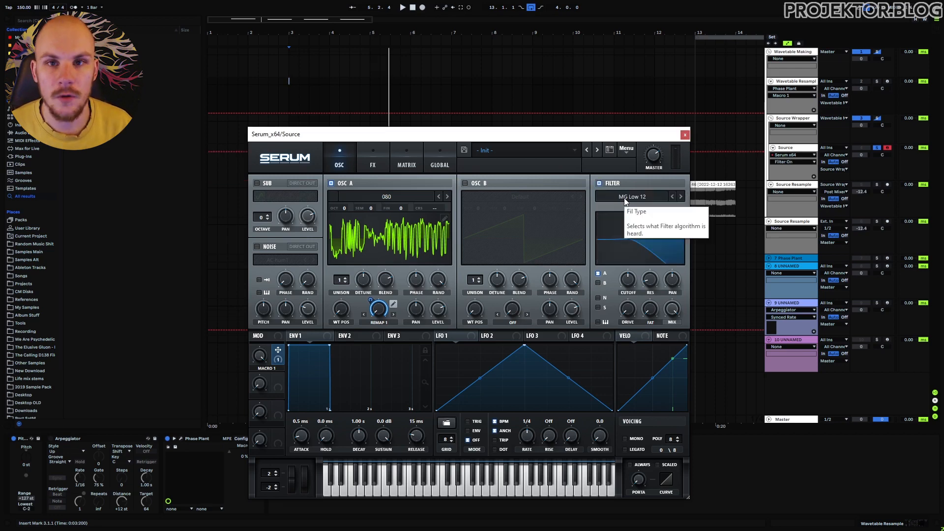
{"action": "left_click", "coordinate": [626, 197]}
{"action": "mouse_move", "coordinate": [634, 230]}
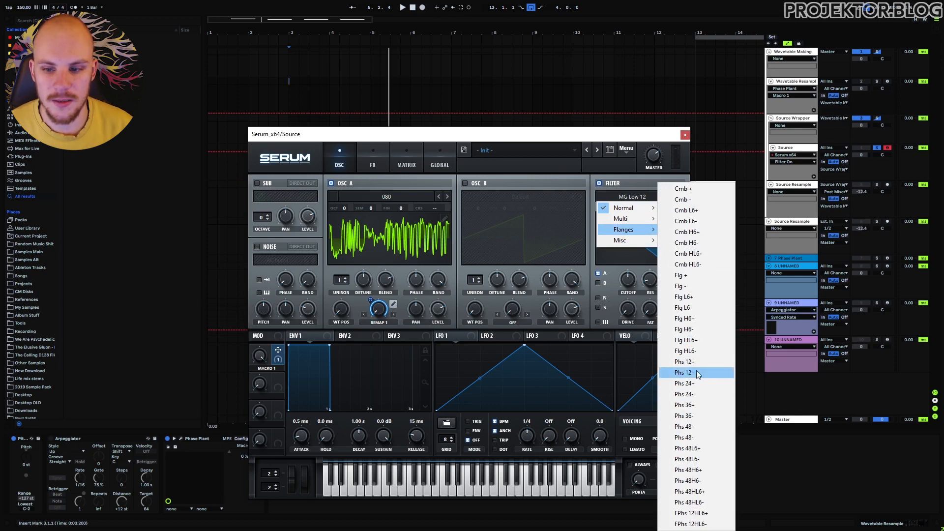
{"action": "left_click", "coordinate": [693, 427]}
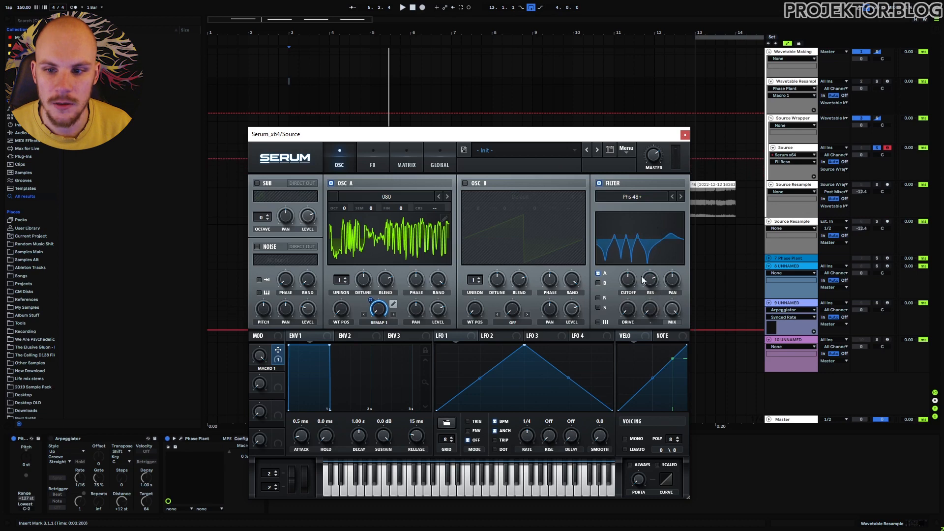
{"action": "left_click_drag", "start_coordinate": [629, 307], "coordinate": [624, 281]}
{"action": "key", "text": "space"}
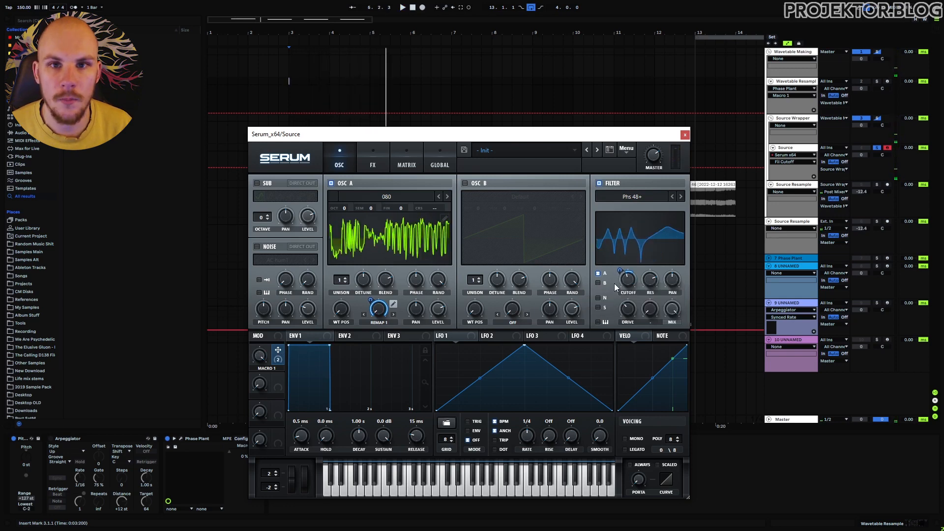
- Add a Filter effect at the start of the effects chain, set to Band 24 with its mix at about 44%
{"action": "left_click", "coordinate": [372, 160]}
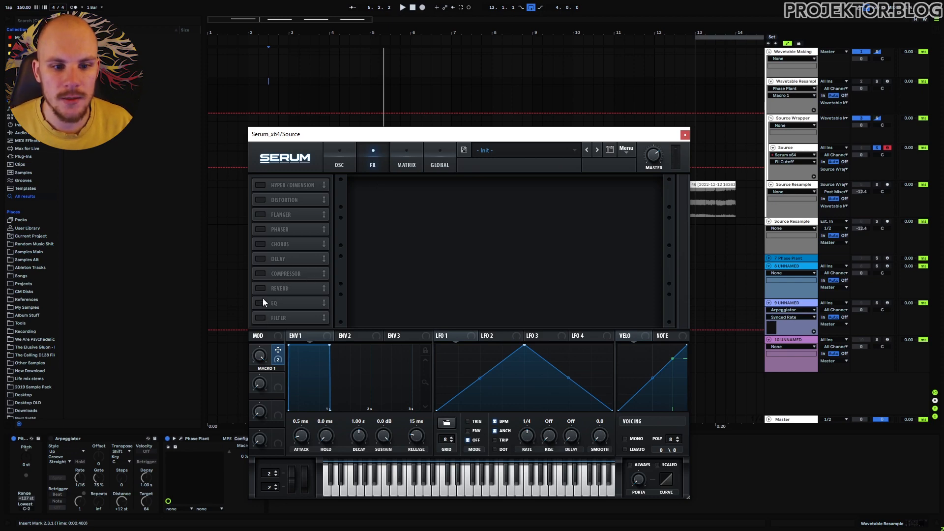
{"action": "left_click", "coordinate": [261, 317]}
{"action": "left_click_drag", "start_coordinate": [290, 317], "coordinate": [303, 176]}
{"action": "left_click", "coordinate": [428, 195]}
{"action": "mouse_move", "coordinate": [430, 207]}
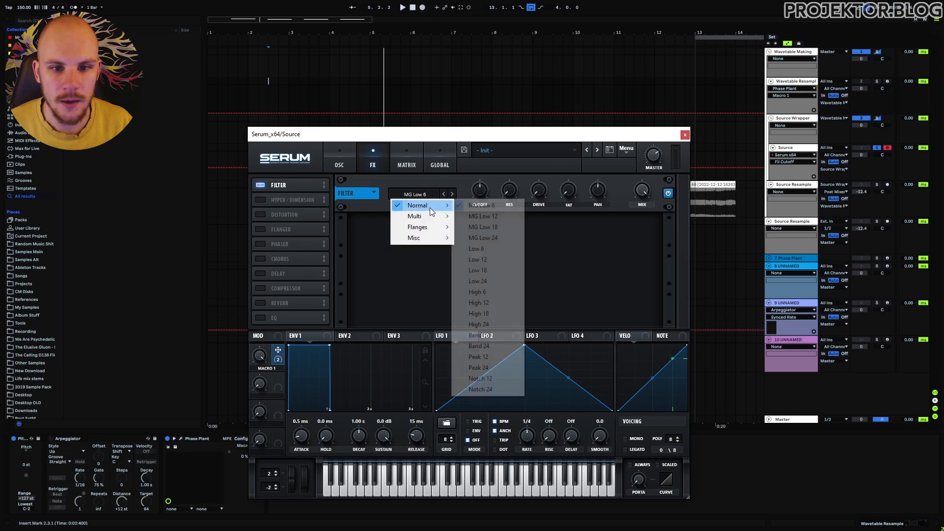
{"action": "left_click", "coordinate": [486, 346]}
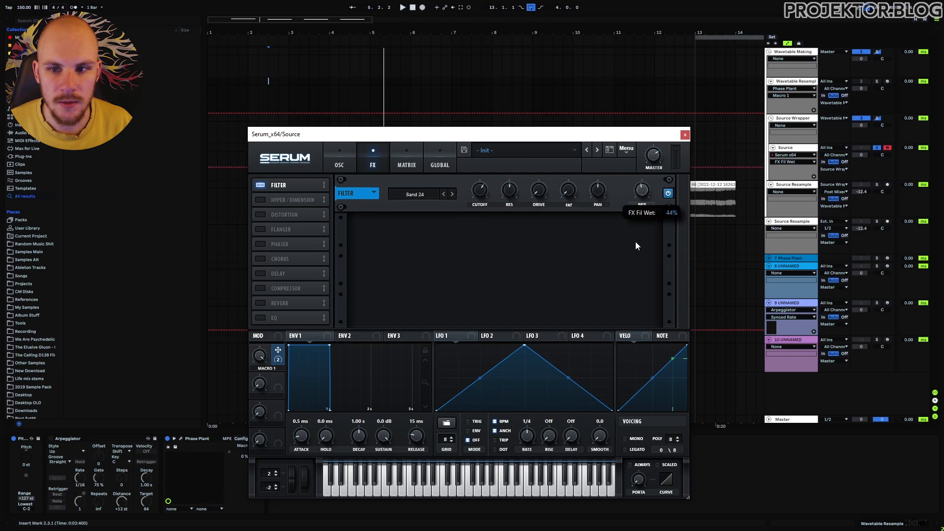
- Add a Distortion effect directly after the Filter, set it to Downsample, and map Macro 1 to its mix
{"action": "left_click", "coordinate": [261, 214]}
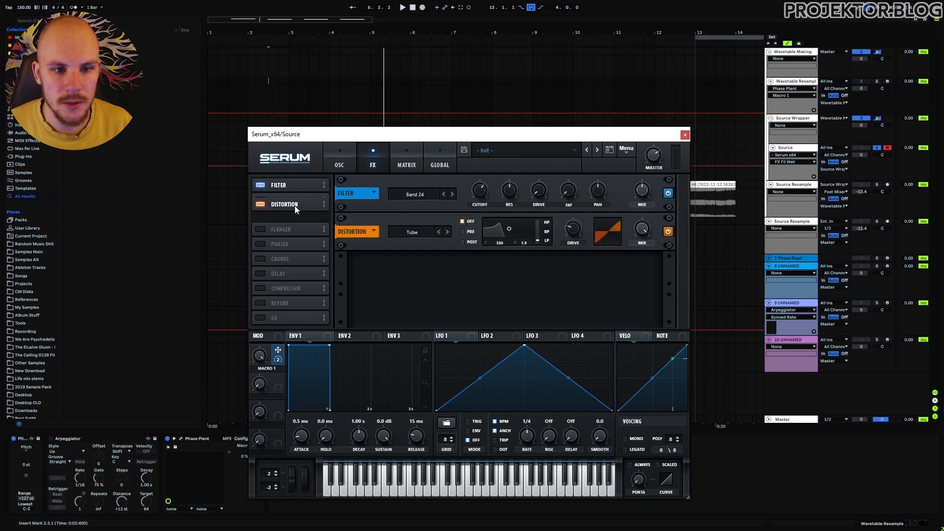
{"action": "left_click", "coordinate": [417, 231]}
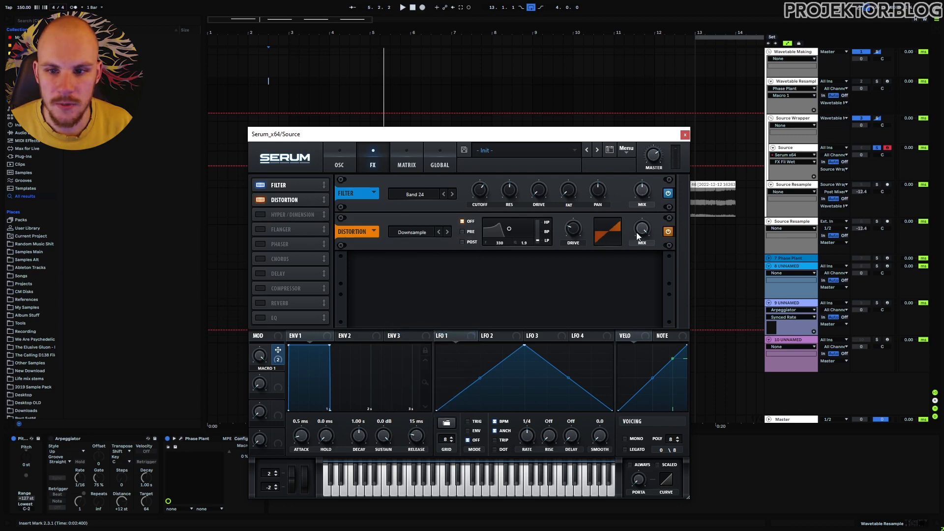
{"action": "left_click_drag", "start_coordinate": [644, 229], "coordinate": [632, 302]}
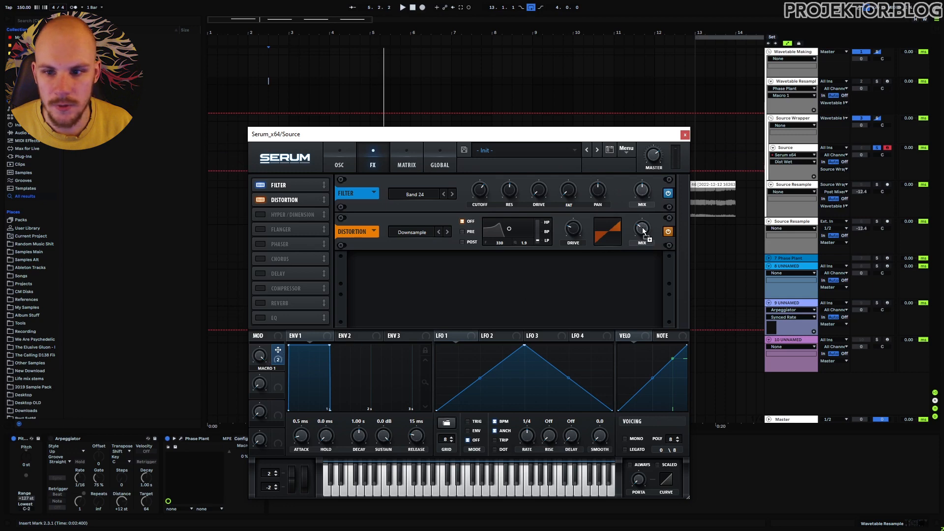
{"action": "left_click_drag", "start_coordinate": [642, 227], "coordinate": [641, 228]}
- Adjust the Filter effect's cutoff, map Macro 1 to it, and play the arrangement to audition the result
{"action": "left_click", "coordinate": [483, 194]}
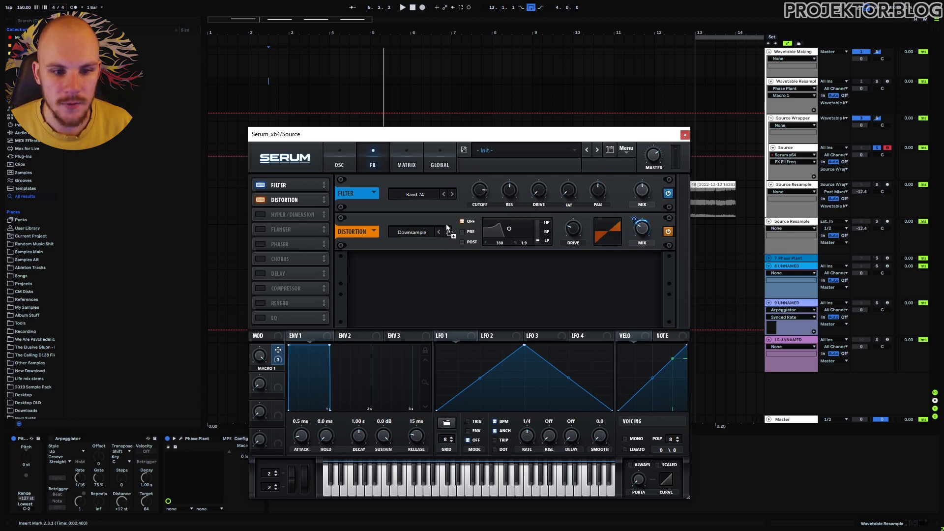
{"action": "left_click_drag", "start_coordinate": [481, 190], "coordinate": [469, 196]}
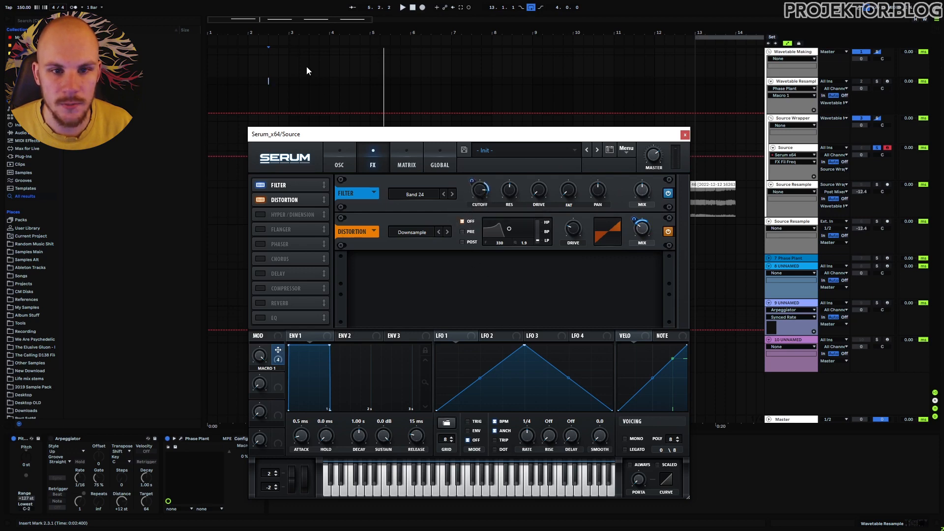
{"action": "left_click", "coordinate": [269, 78]}
{"action": "key", "text": "space"}
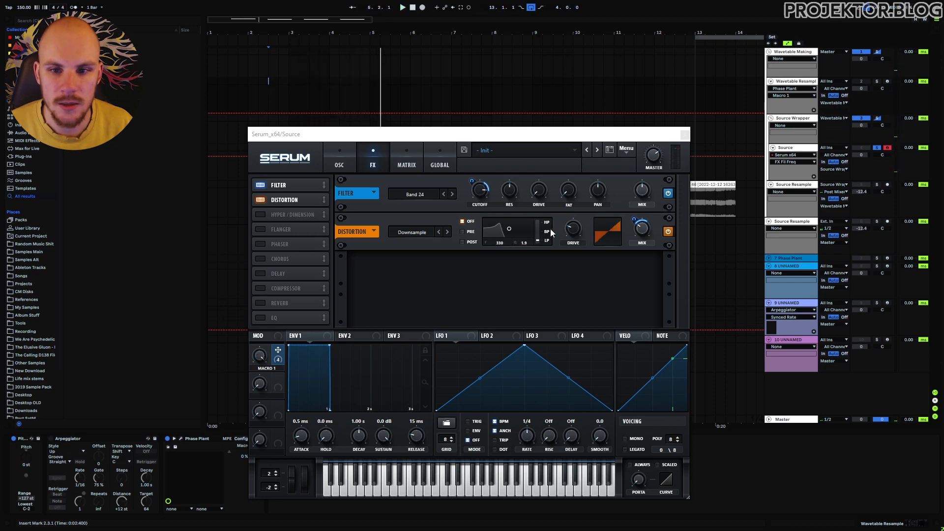
- Bypass the Distortion effect and adjust the Filter effect's mix and drive during playback
{"action": "left_click", "coordinate": [668, 231]}
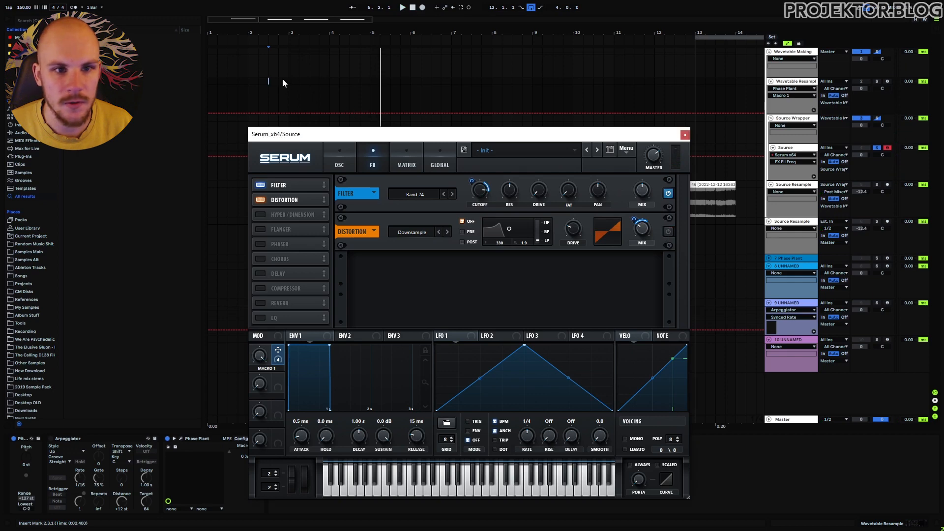
{"action": "key", "text": "space"}
{"action": "left_click_drag", "start_coordinate": [633, 201], "coordinate": [644, 178]}
{"action": "left_click_drag", "start_coordinate": [537, 192], "coordinate": [566, 190]}
{"action": "left_click_drag", "start_coordinate": [539, 184], "coordinate": [541, 189]}
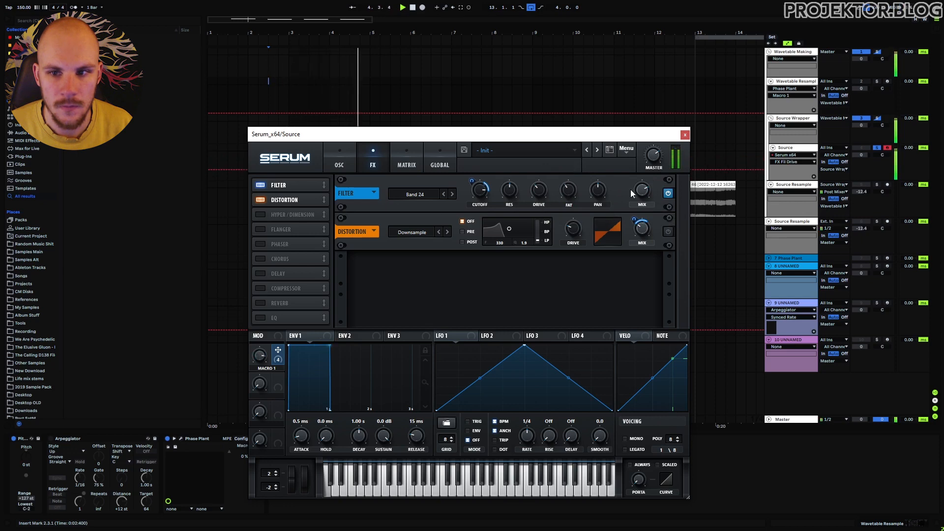
{"action": "key", "text": "space"}
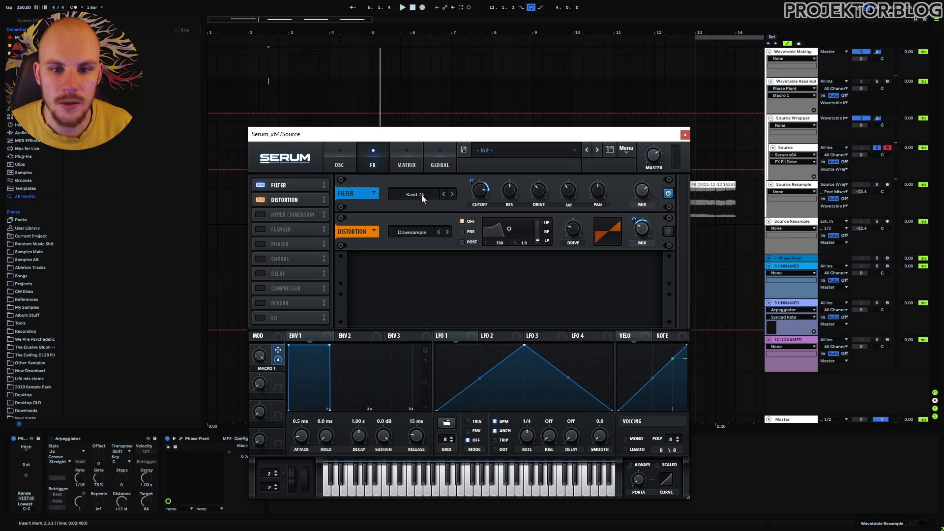
- Change the Filter effect to Formant-III, map Macro 1 to its formant amount, and readjust its mix
{"action": "left_click", "coordinate": [421, 195]}
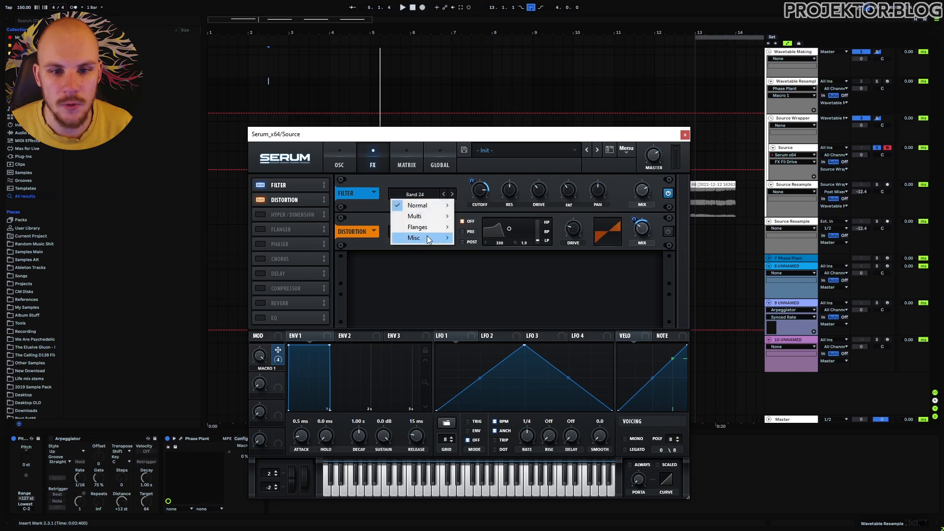
{"action": "mouse_move", "coordinate": [427, 238]}
{"action": "left_click", "coordinate": [500, 417]}
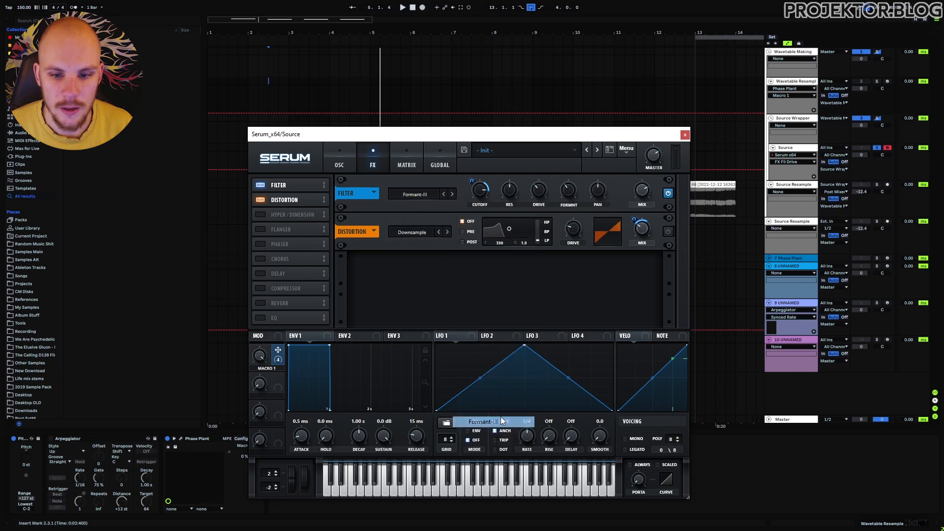
{"action": "key", "text": "space"}
{"action": "mouse_move", "coordinate": [467, 198]}
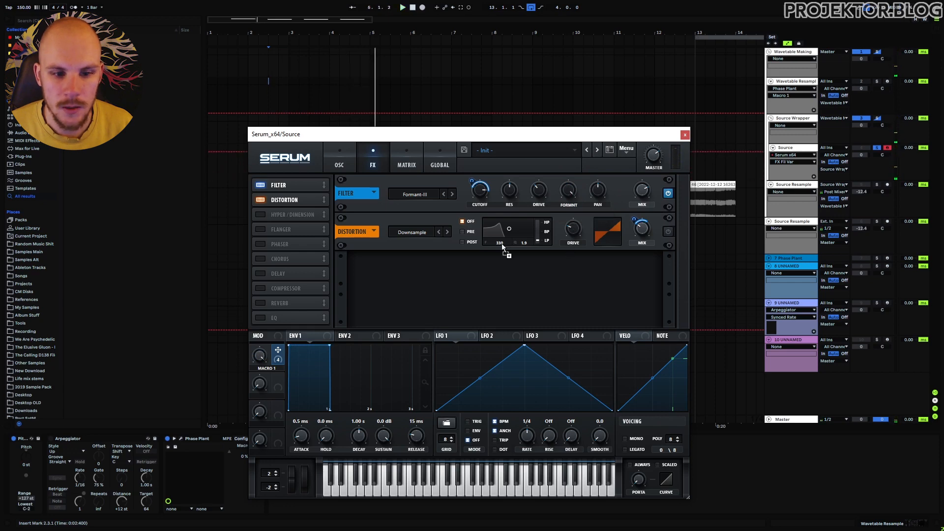
{"action": "left_click_drag", "start_coordinate": [561, 183], "coordinate": [544, 285]}
{"action": "left_click_drag", "start_coordinate": [646, 190], "coordinate": [637, 216]}
- Re-enable the Distortion as Tape Sat. with about 38% drive, remove all modulators from its mix, and audition it
{"action": "left_click", "coordinate": [412, 234]}
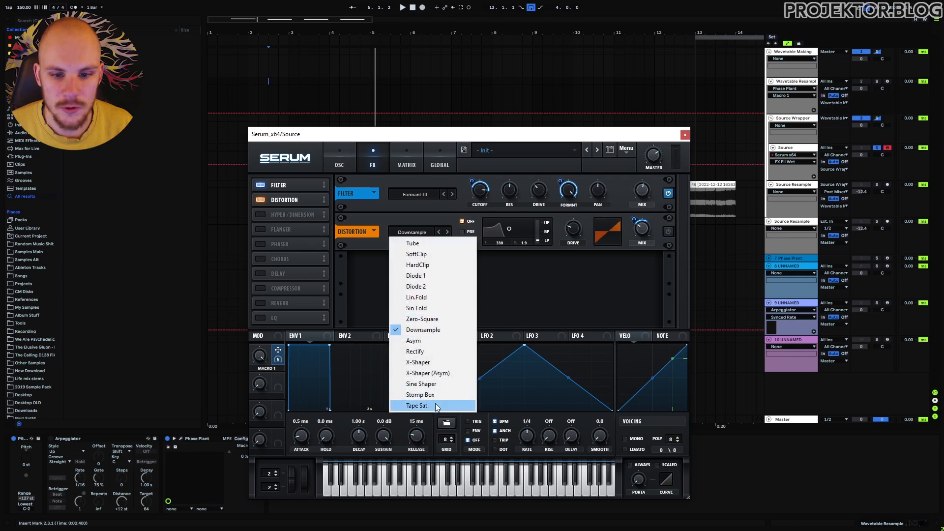
{"action": "left_click", "coordinate": [417, 406]}
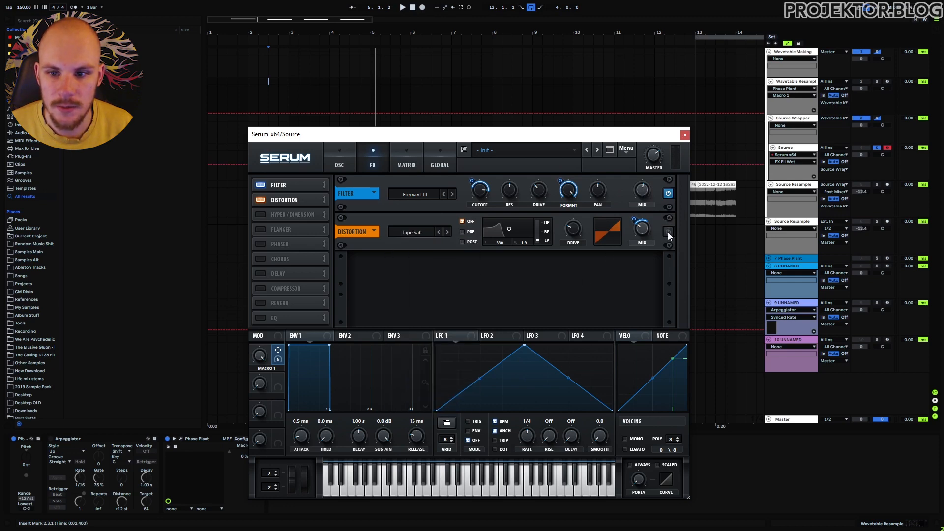
{"action": "left_click", "coordinate": [597, 237]}
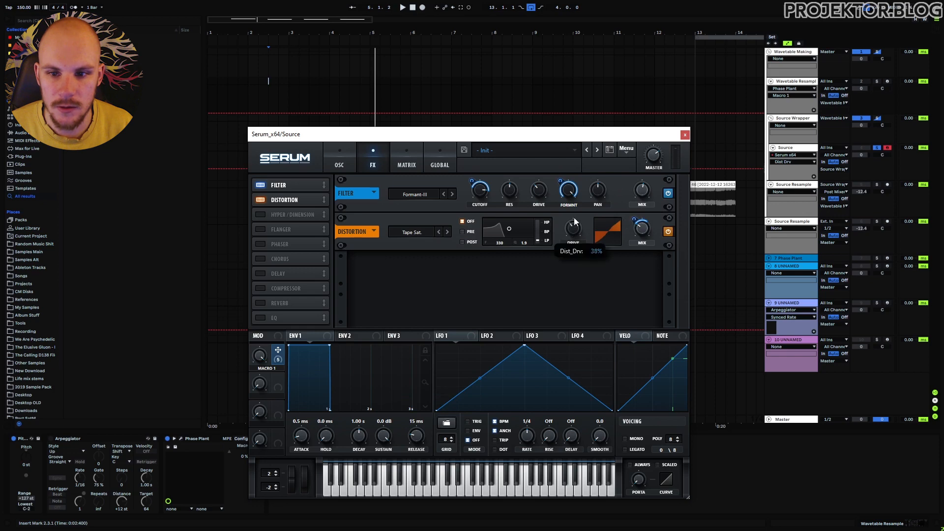
{"action": "right_click", "coordinate": [642, 232]}
{"action": "left_click", "coordinate": [657, 254]}
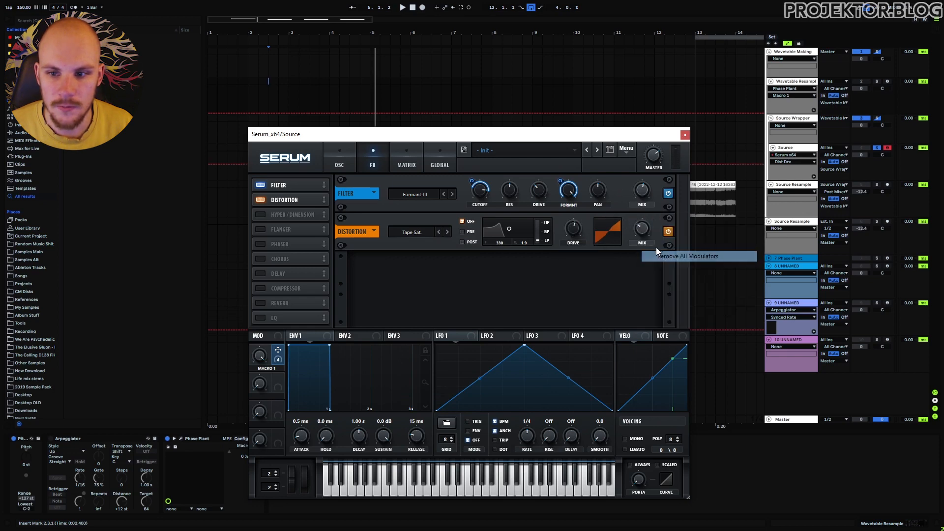
{"action": "key", "text": "space"}
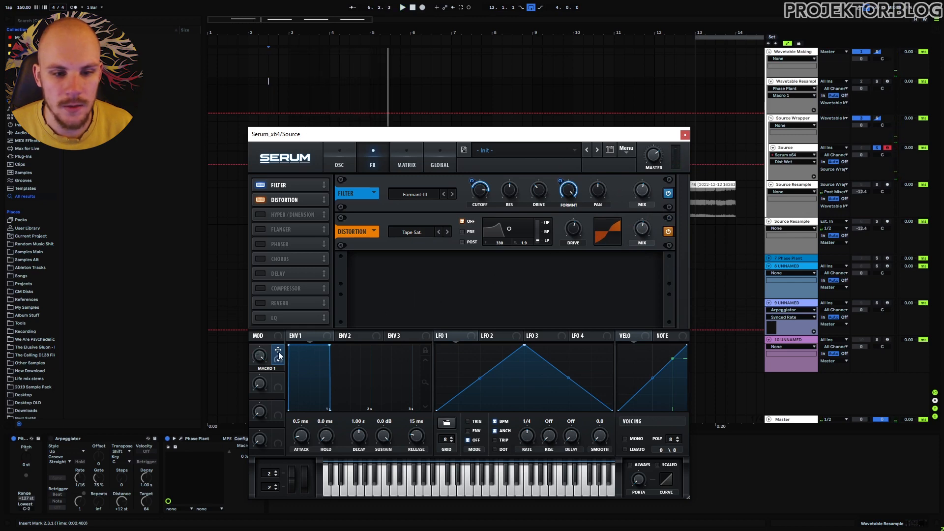
- Map Macro 1 to the Distortion effect's mix and drive, and play the arrangement to hear the change
{"action": "left_click_drag", "start_coordinate": [640, 251], "coordinate": [641, 229]}
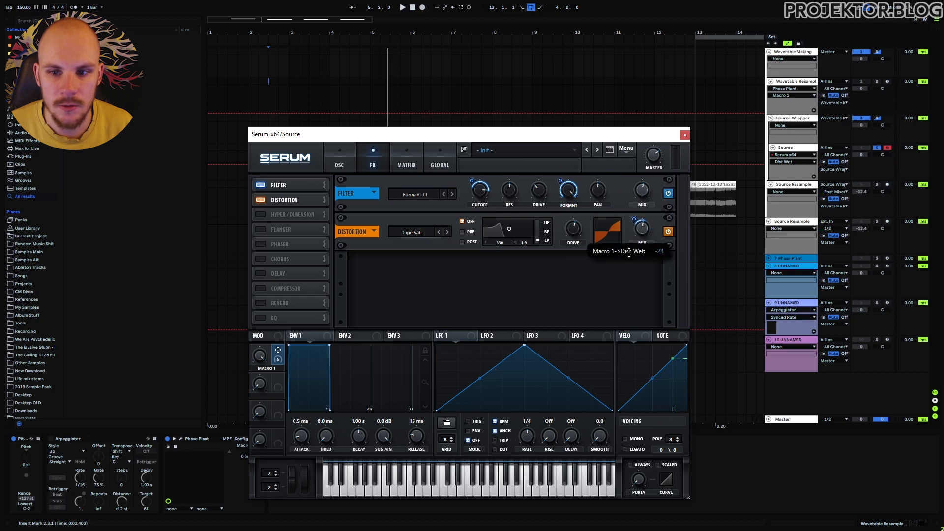
{"action": "left_click_drag", "start_coordinate": [277, 351], "coordinate": [573, 228]}
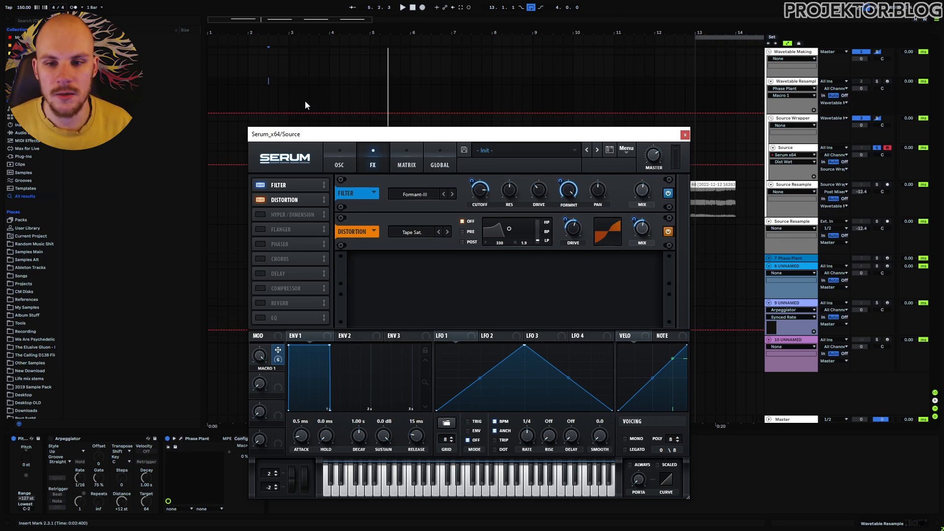
{"action": "key", "text": "space"}
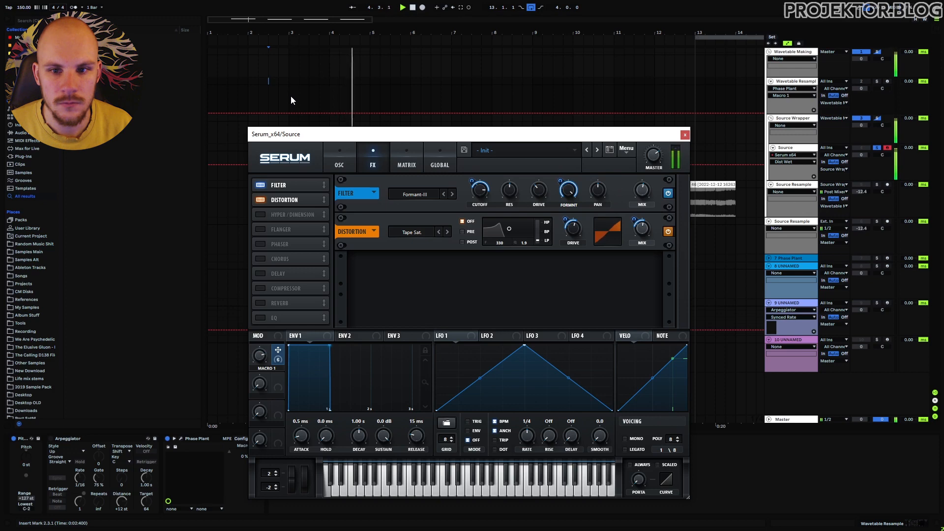
{"action": "key", "text": "space"}
- Map Macro 1 to the resonance of both the Filter effect and the main Phs 48+ filter, auditioning the changes
{"action": "left_click_drag", "start_coordinate": [502, 182], "coordinate": [493, 222]}
{"action": "key", "text": "space"}
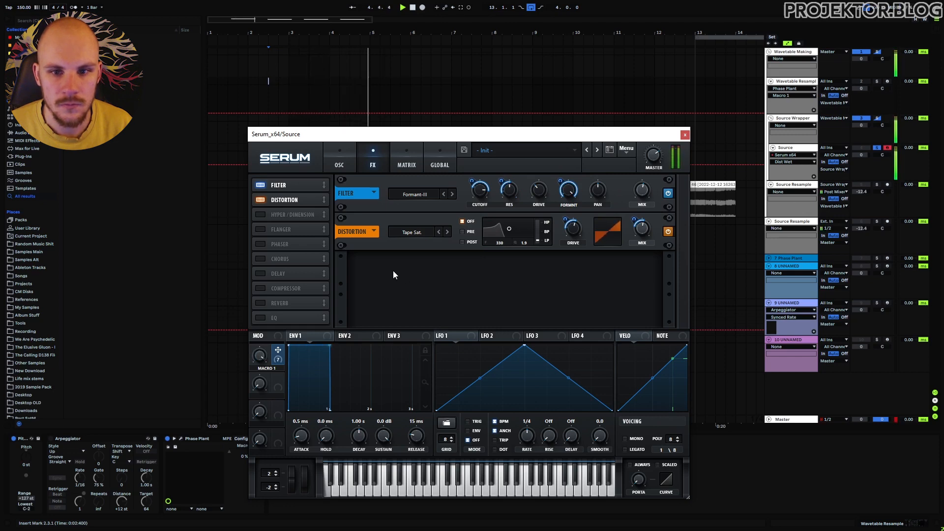
{"action": "left_click", "coordinate": [339, 161]}
{"action": "left_click_drag", "start_coordinate": [655, 275], "coordinate": [640, 302]}
{"action": "key", "text": "space"}
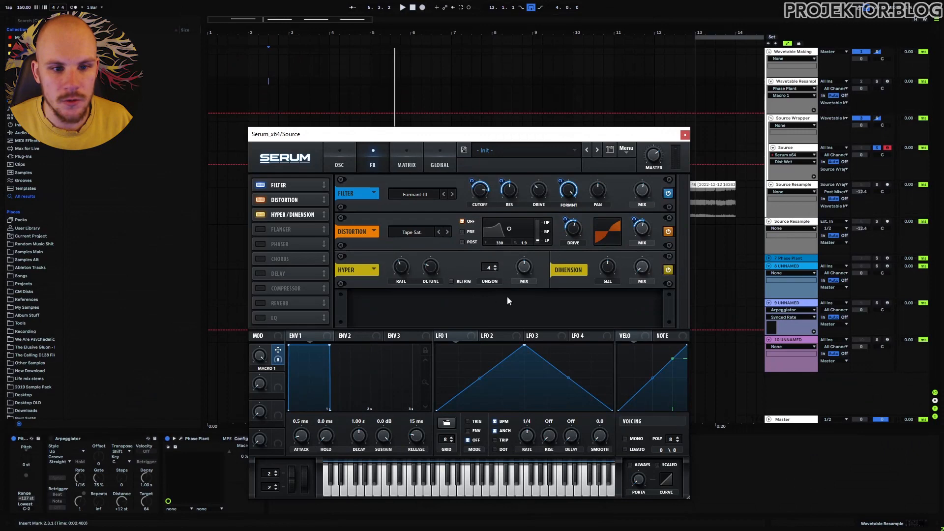
- Add Hyper/Dimension after the Distortion with Retrig on, adjust the Dimension size and mix, and play the result
{"action": "mouse_move", "coordinate": [524, 273]}
{"action": "left_click", "coordinate": [451, 282]}
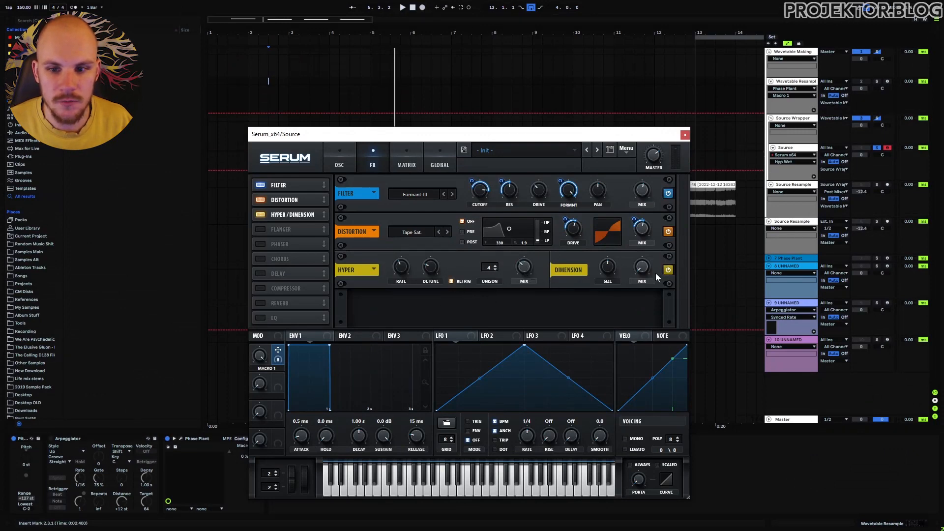
{"action": "left_click_drag", "start_coordinate": [608, 266], "coordinate": [596, 329]}
{"action": "left_click_drag", "start_coordinate": [641, 270], "coordinate": [638, 293]}
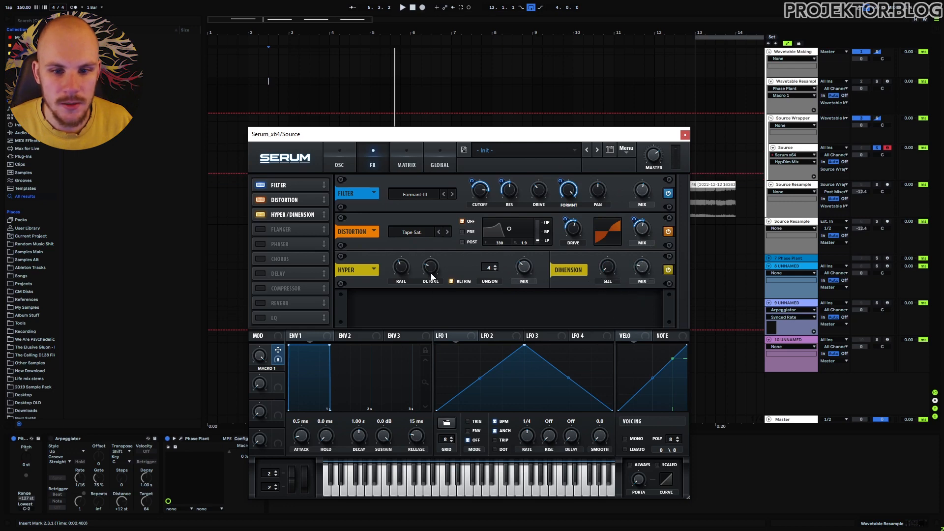
{"action": "left_click", "coordinate": [605, 272]}
{"action": "key", "text": "space"}
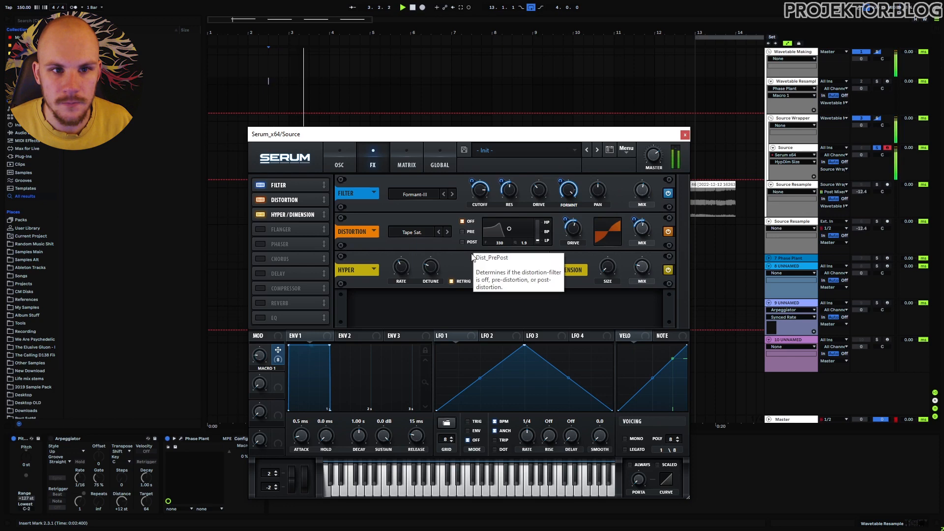
- Adjust the Hyper mix, set the Hyper rate to about 26%, and audition the source again
{"action": "left_click", "coordinate": [529, 265]}
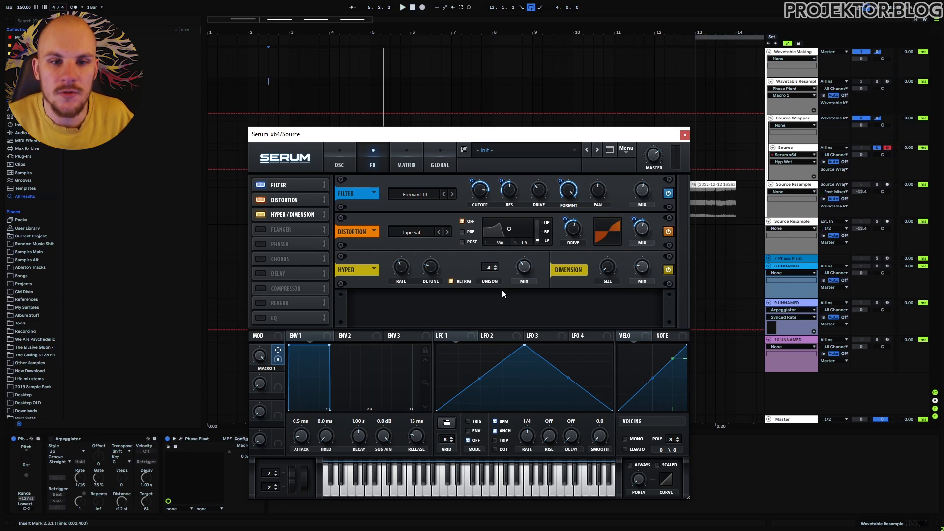
{"action": "left_click", "coordinate": [402, 276]}
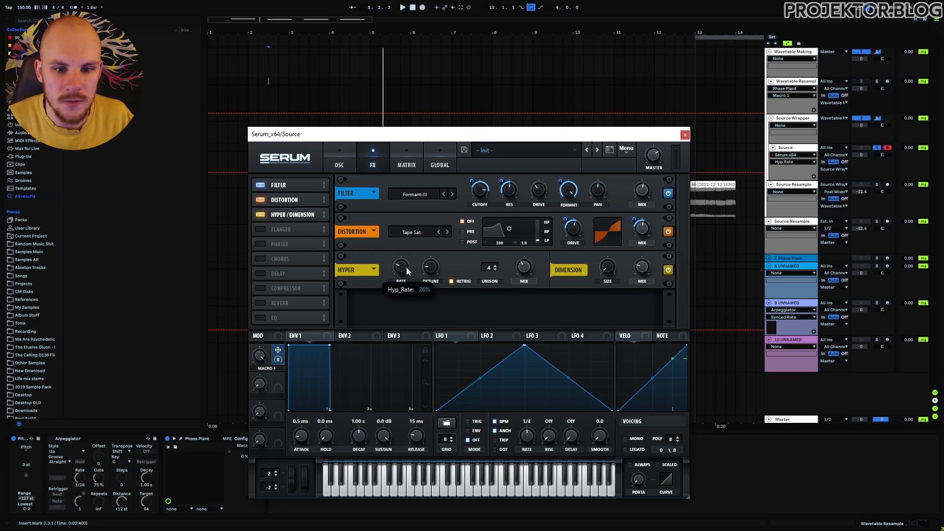
{"action": "key", "text": "space"}
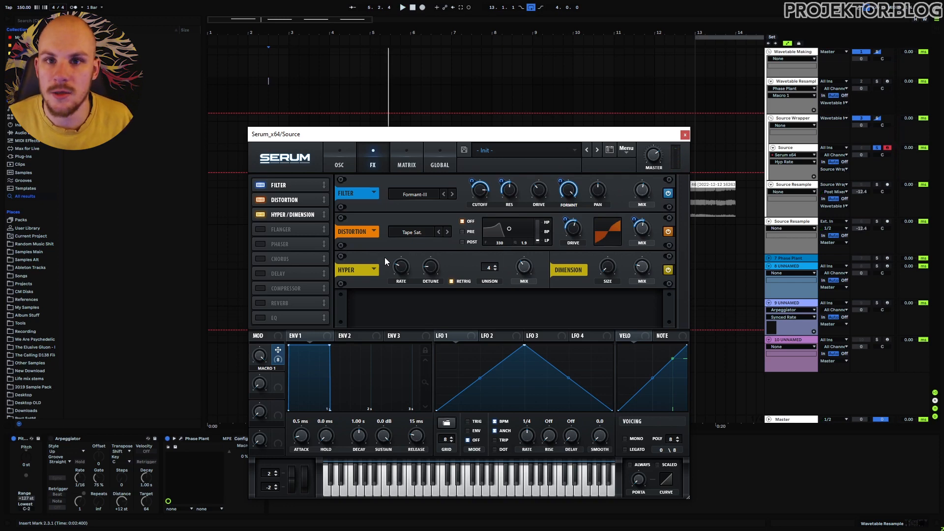
- Record the Serum source's output onto the Source Resample track, covering bars 3 and 4
{"action": "left_click", "coordinate": [278, 194]}
{"action": "left_click", "coordinate": [422, 7]}
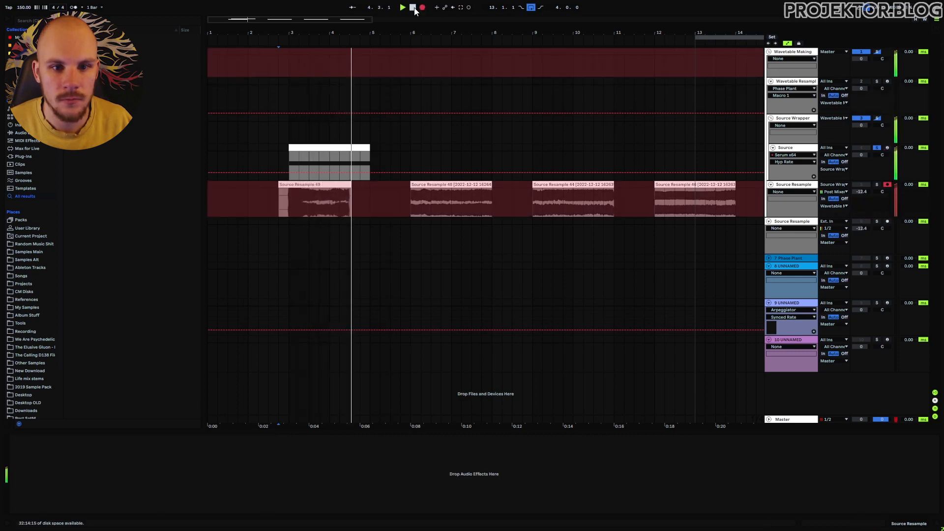
{"action": "left_click", "coordinate": [413, 8]}
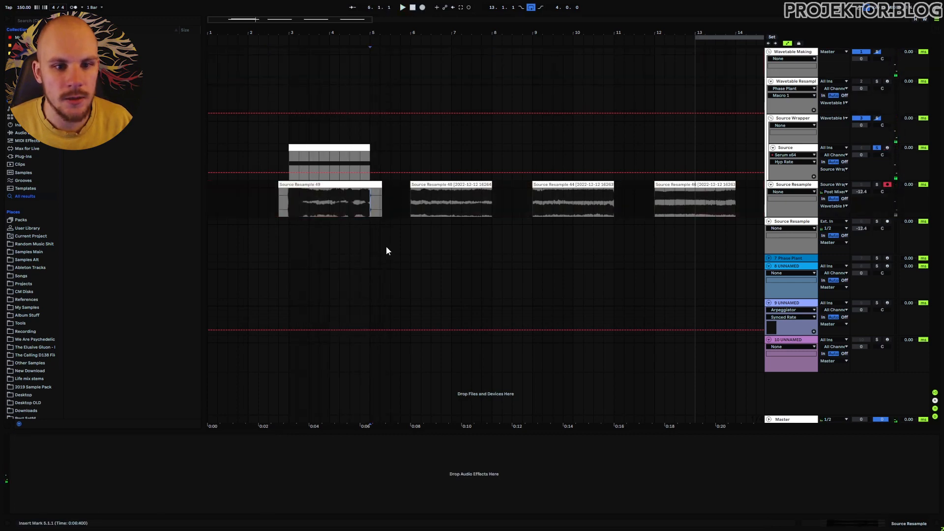
- Split the new Source Resample recording at bars 3 and 5 and delete the excess audio before and after
{"action": "key", "text": "ctrl+e"}
{"action": "left_click_drag", "start_coordinate": [288, 30], "coordinate": [322, 35]}
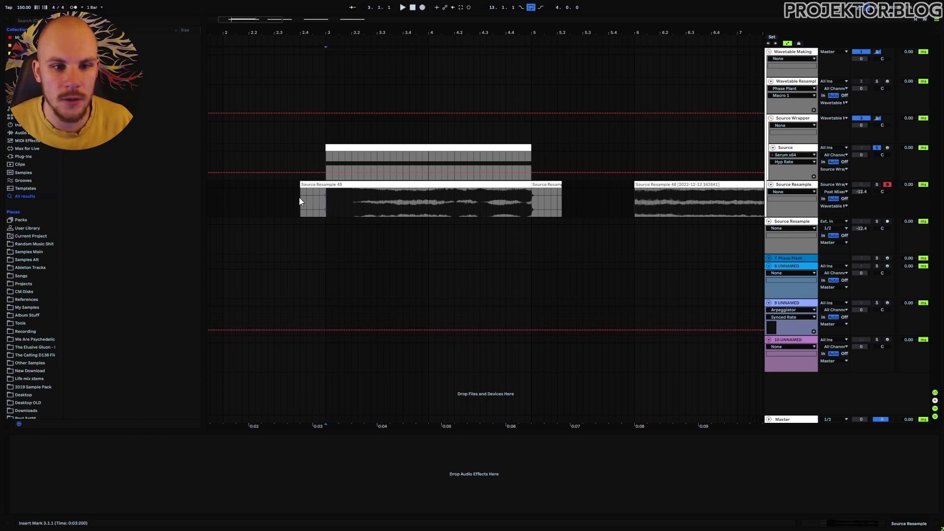
{"action": "left_click_drag", "start_coordinate": [299, 202], "coordinate": [327, 198]}
{"action": "key", "text": "ctrl+e"}
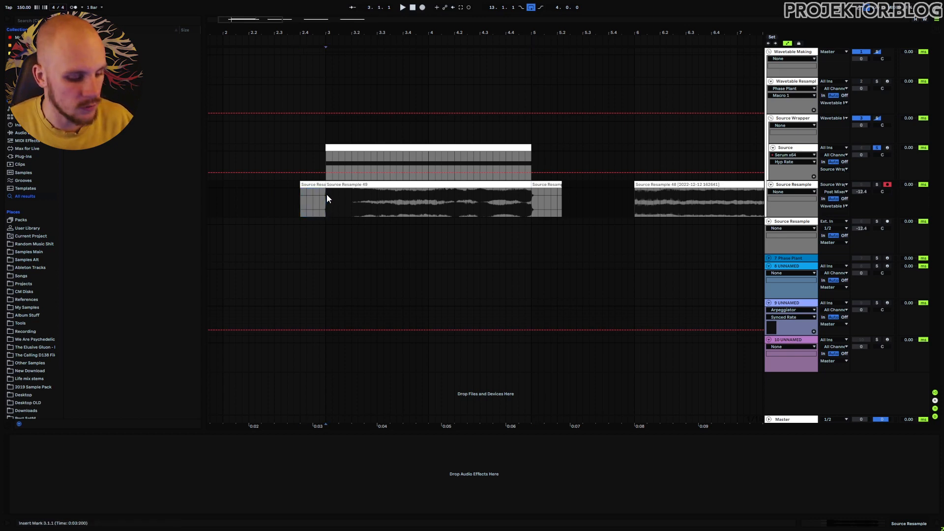
{"action": "left_click", "coordinate": [315, 185]}
{"action": "key", "text": "Delete"}
{"action": "left_click", "coordinate": [547, 185]}
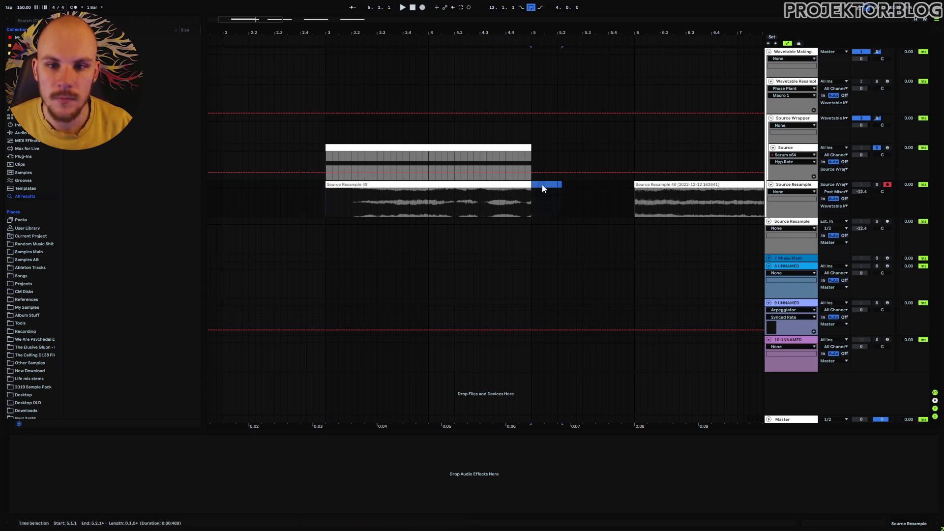
{"action": "key", "text": "Delete"}
- Consolidate the trimmed two-bar recording into its own clip and adjust its clip gain
{"action": "left_click", "coordinate": [504, 184]}
{"action": "key", "text": "ctrl+j"}
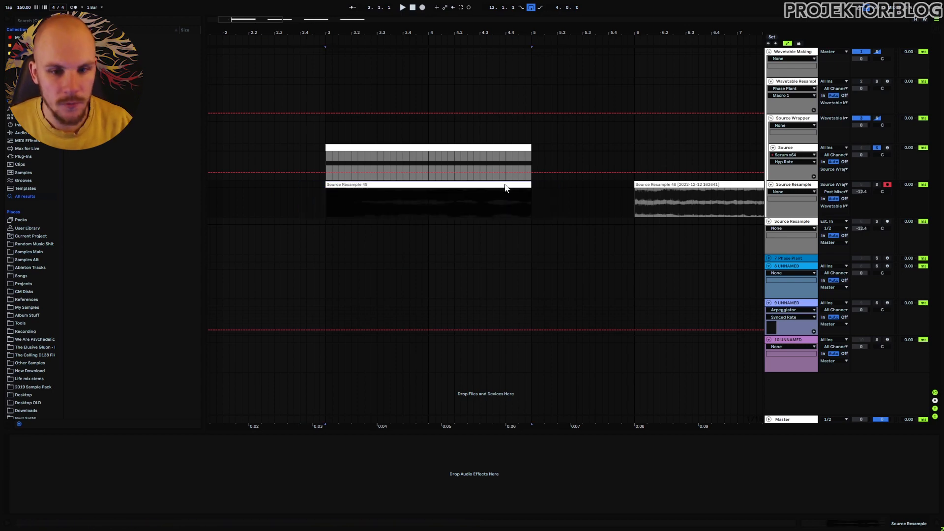
{"action": "double_click", "coordinate": [504, 183]}
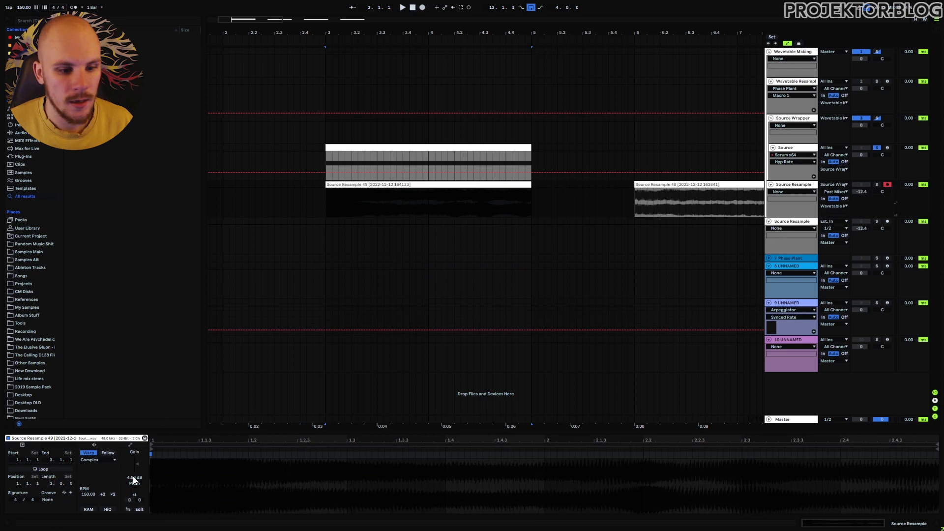
{"action": "left_click", "coordinate": [323, 196]}
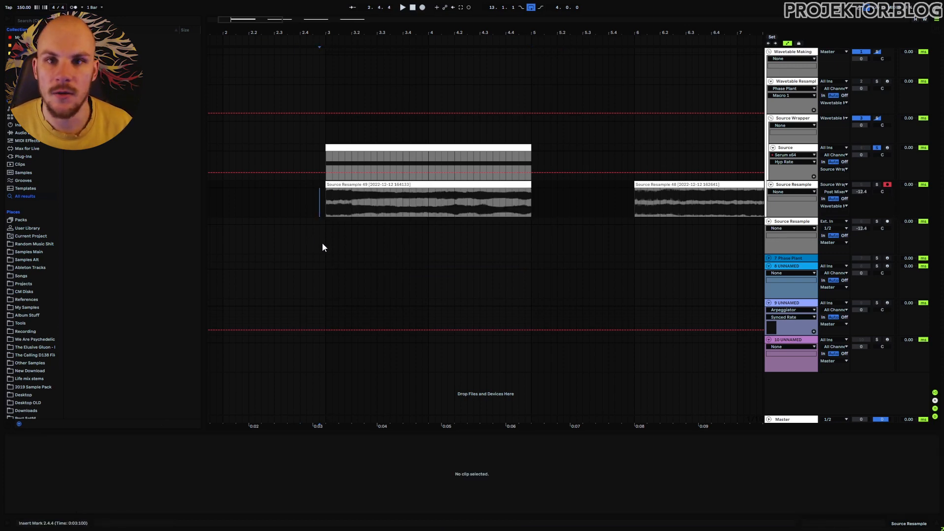
{"action": "left_click", "coordinate": [328, 211]}
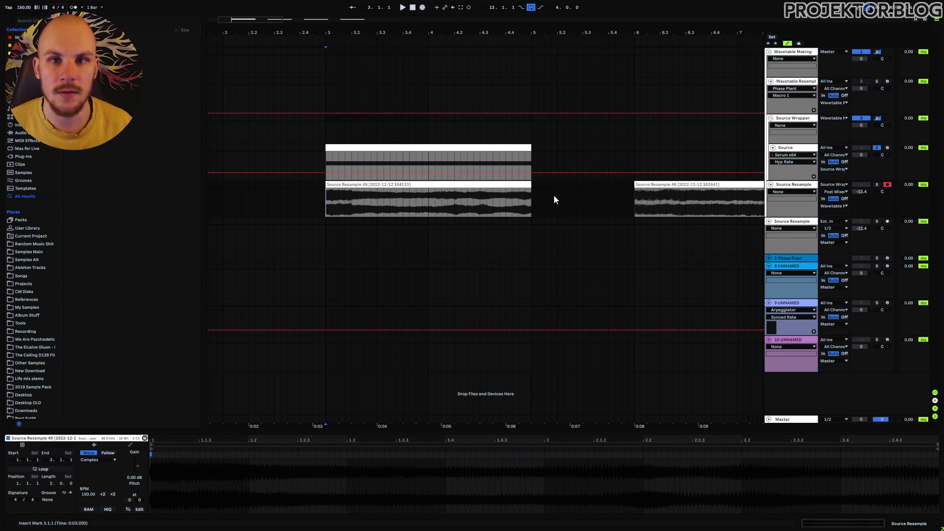
- Open Phase Plant's Wavetable Editor from the Wavetable Resample track and place it beside the resampled clip
{"action": "left_click", "coordinate": [786, 80]}
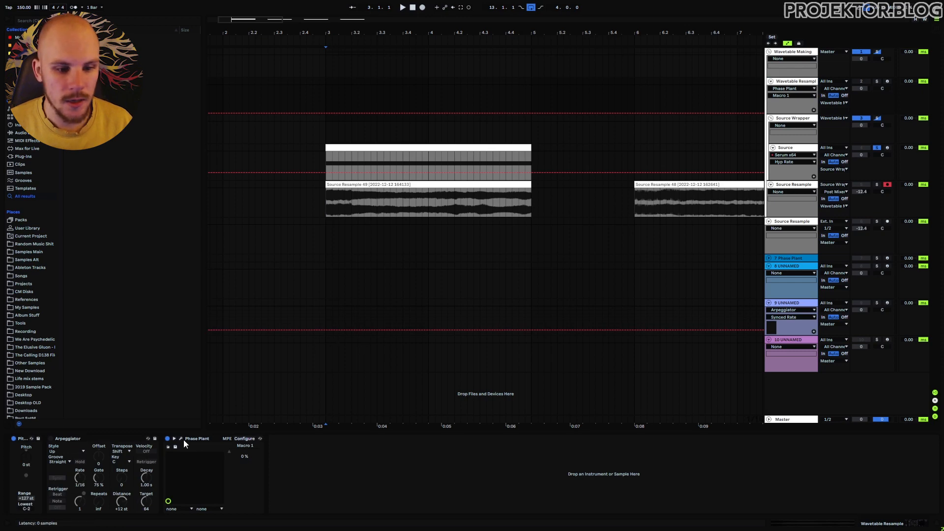
{"action": "left_click", "coordinate": [182, 439]}
{"action": "left_click", "coordinate": [438, 181]}
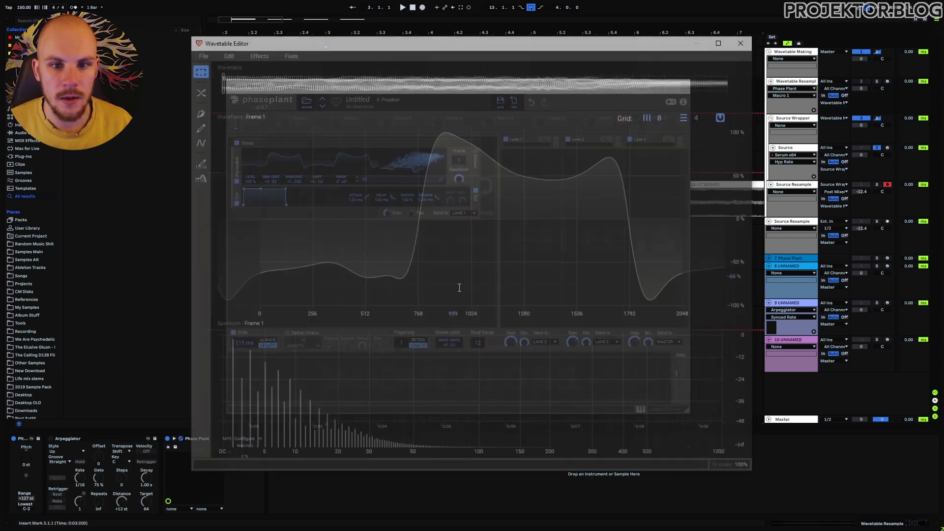
{"action": "left_click_drag", "start_coordinate": [384, 47], "coordinate": [576, 75]}
{"action": "key", "text": "ctrl+alt+p"}
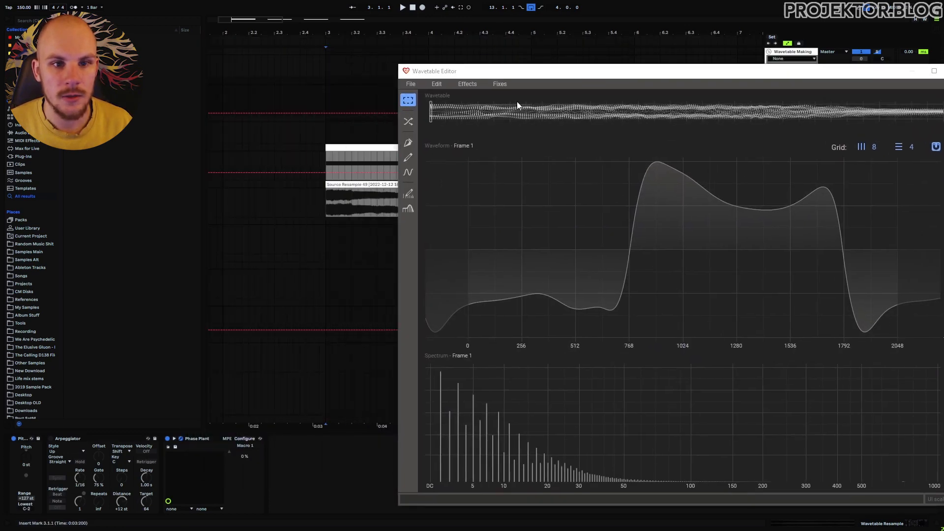
- Crop the consolidated Source Resample clip and load it into the Wavetable Editor as the input sample
{"action": "right_click", "coordinate": [345, 186]}
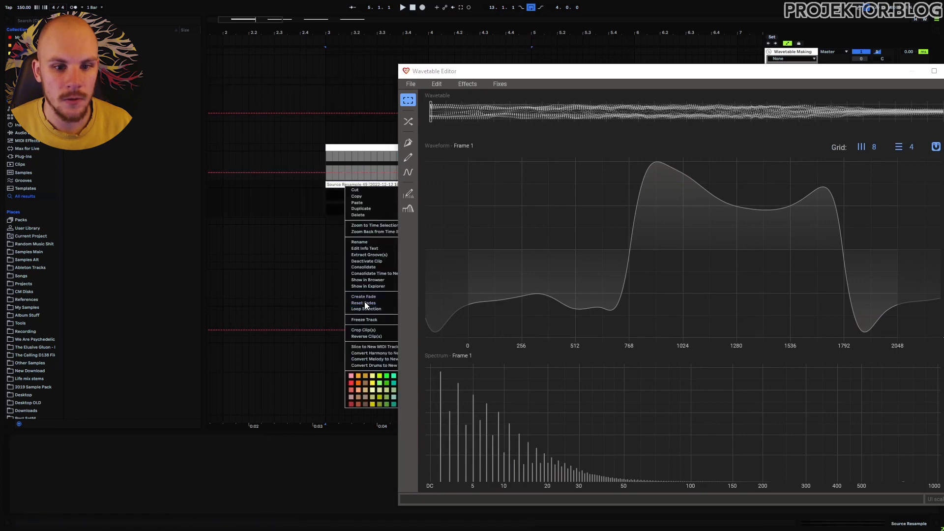
{"action": "left_click", "coordinate": [365, 329]}
{"action": "right_click", "coordinate": [353, 184]}
{"action": "left_click", "coordinate": [339, 185]}
{"action": "left_click_drag", "start_coordinate": [339, 185], "coordinate": [629, 412]}
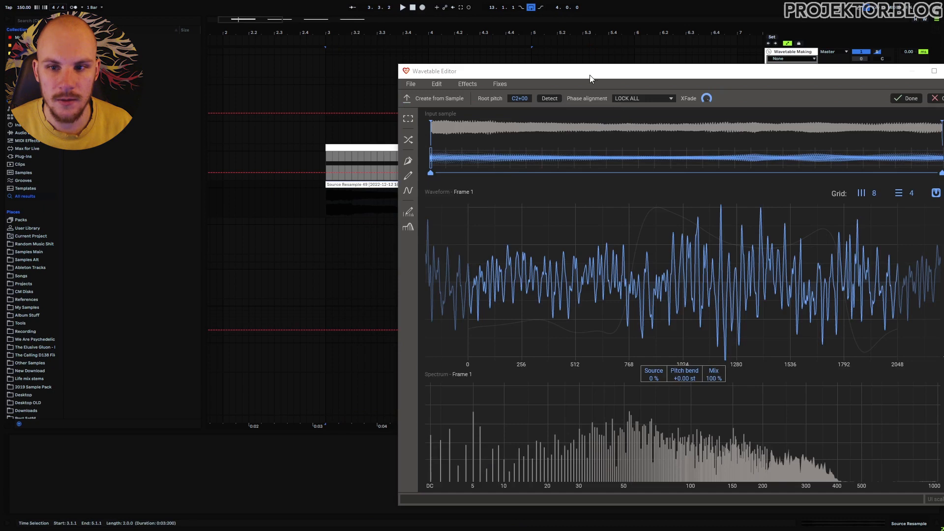
- Set the sample's phase alignment to Naive and arrange the editor so Phase Plant's wavetable preview stays in view
{"action": "left_click_drag", "start_coordinate": [592, 79], "coordinate": [335, 46]}
{"action": "left_click", "coordinate": [411, 73]}
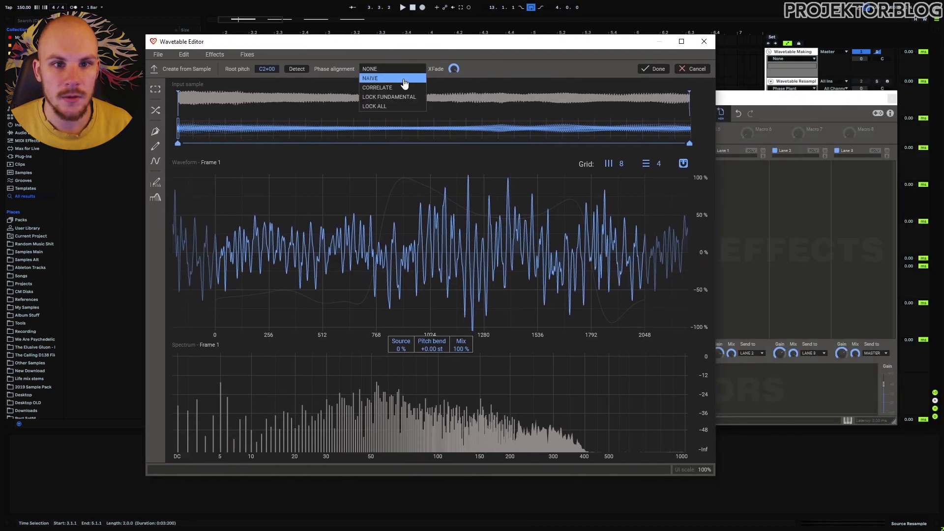
{"action": "left_click", "coordinate": [406, 84]}
{"action": "left_click_drag", "start_coordinate": [752, 101], "coordinate": [910, 100]}
{"action": "left_click_drag", "start_coordinate": [640, 45], "coordinate": [573, 43]}
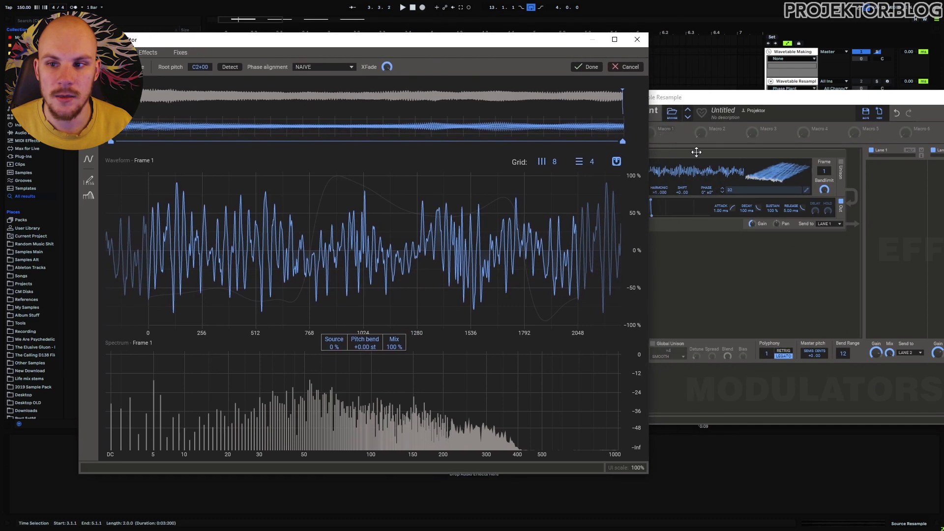
- Compare the Correlate, Lock Fundamental and Lock All phase alignments, scanning the wavetable's frames in the preview
{"action": "left_click", "coordinate": [336, 73]}
{"action": "left_click", "coordinate": [334, 84]}
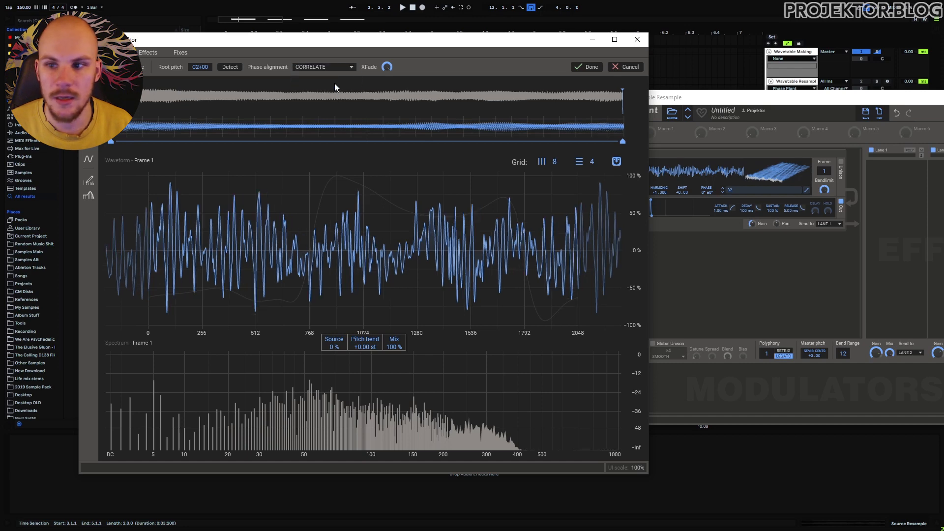
{"action": "left_click", "coordinate": [334, 73]}
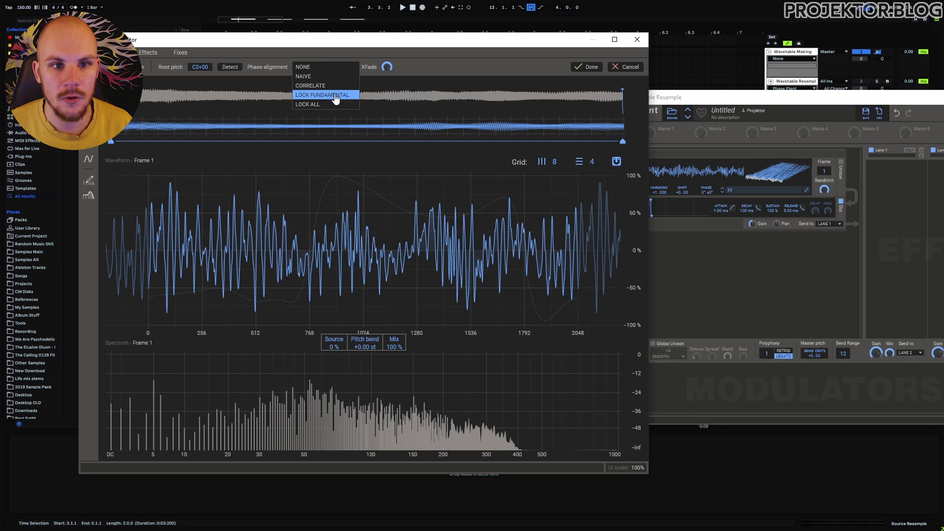
{"action": "left_click", "coordinate": [341, 95]}
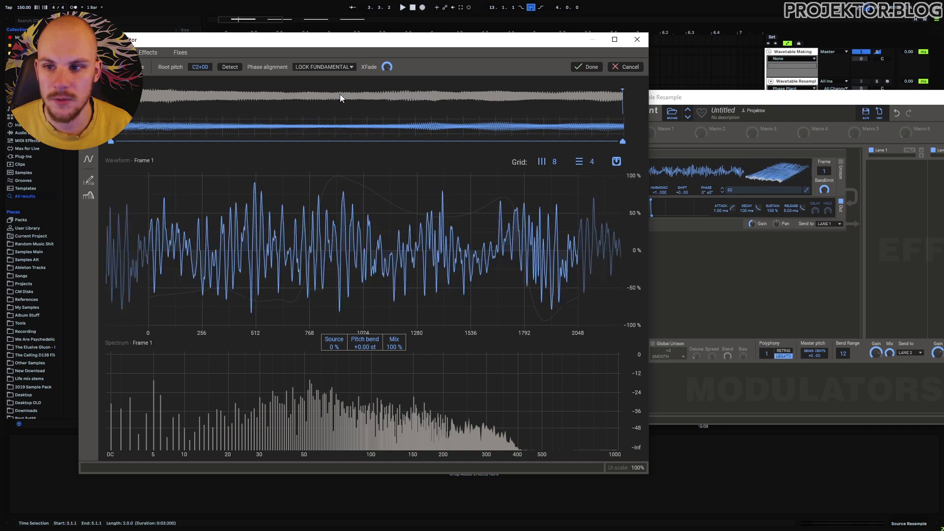
{"action": "left_click", "coordinate": [330, 69]}
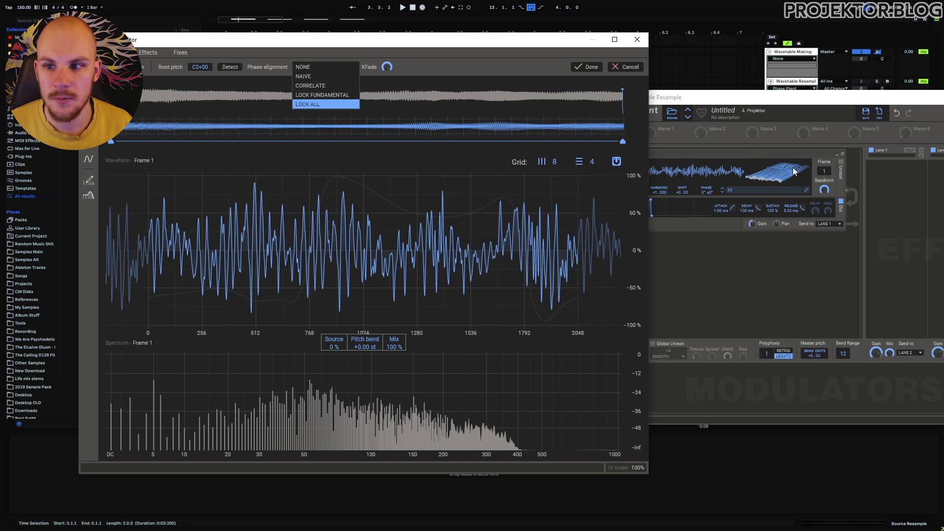
{"action": "left_click", "coordinate": [329, 104]}
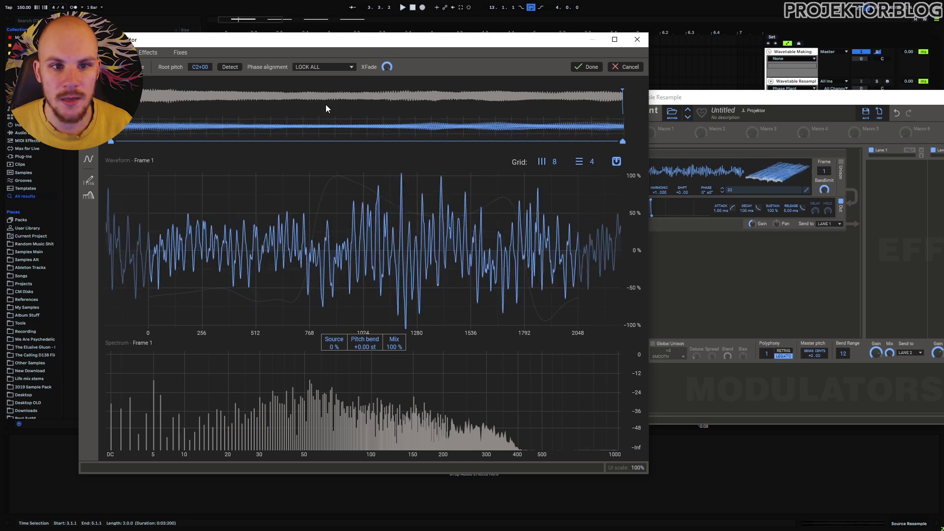
{"action": "left_click_drag", "start_coordinate": [746, 179], "coordinate": [746, 158]}
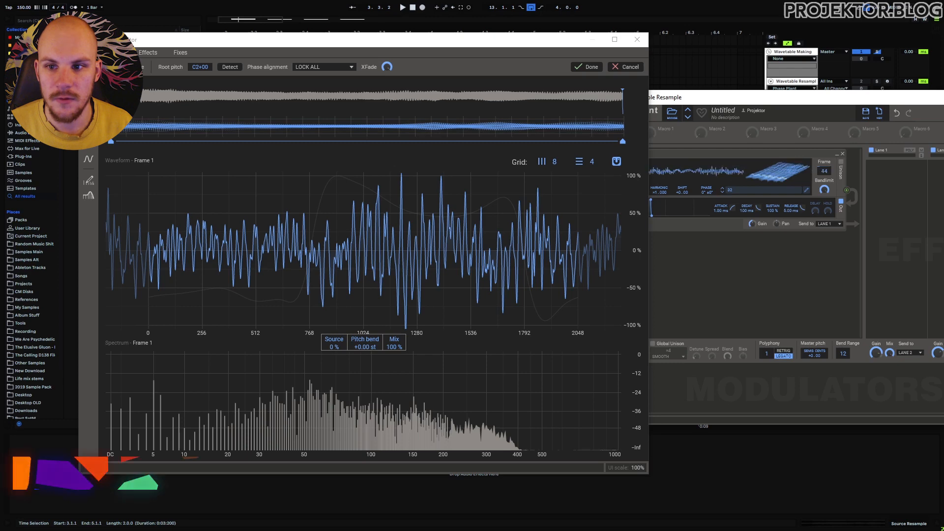
- Set the phase alignment to Correlate and scan back and forth through the wavetable's frames
{"action": "left_click", "coordinate": [320, 70]}
{"action": "left_click", "coordinate": [331, 93]}
{"action": "left_click_drag", "start_coordinate": [786, 179], "coordinate": [787, 54]}
{"action": "left_click_drag", "start_coordinate": [776, 166], "coordinate": [775, 290]}
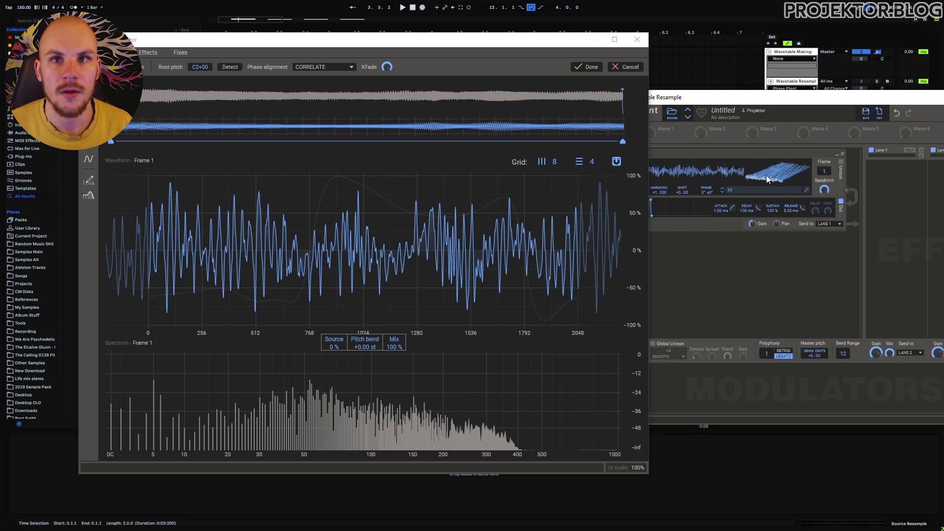
- Finish creating the wavetable from the sample, normalize its waveform level, and scan through its frames
{"action": "left_click", "coordinate": [585, 68]}
{"action": "left_click", "coordinate": [180, 53]}
{"action": "left_click", "coordinate": [184, 54]}
{"action": "left_click", "coordinate": [185, 54]}
{"action": "left_click", "coordinate": [212, 84]}
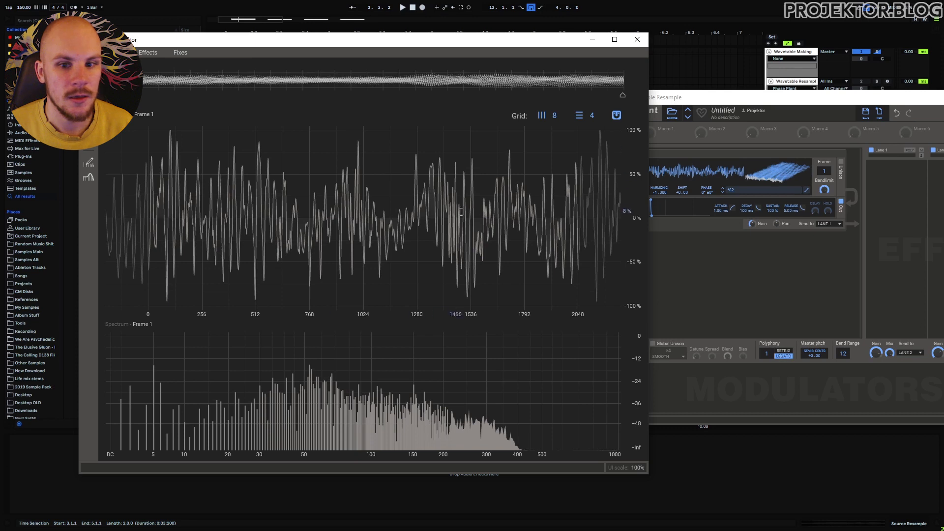
{"action": "left_click", "coordinate": [756, 171]}
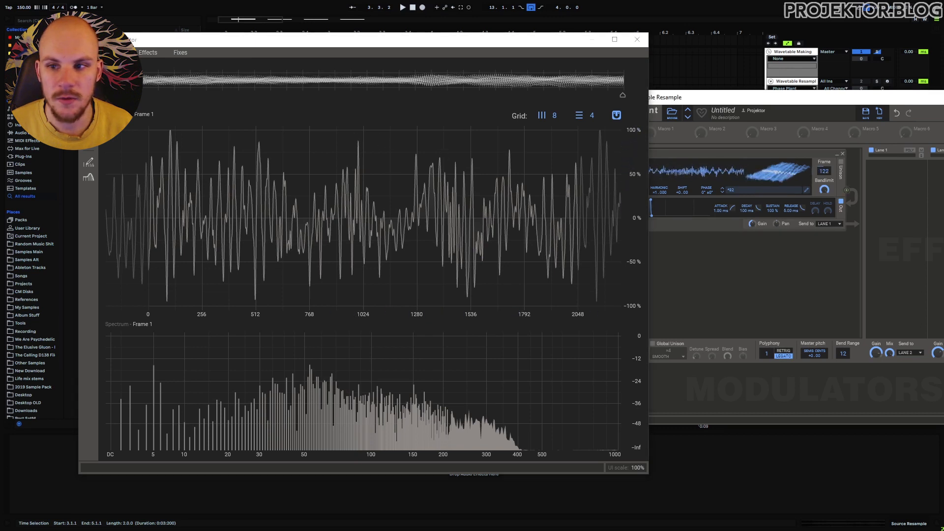
- Solo and record-arm the Wavetable Resample track and set the wavetable oscillator to frame 1
{"action": "left_click_drag", "start_coordinate": [788, 100], "coordinate": [581, 104]}
{"action": "left_click", "coordinate": [887, 81]}
{"action": "left_click", "coordinate": [877, 82]}
{"action": "mouse_move", "coordinate": [575, 176]}
{"action": "left_mouse_down"}
{"action": "mouse_move", "coordinate": [574, 122]}
{"action": "mouse_move", "coordinate": [573, 175]}
{"action": "left_mouse_up"}
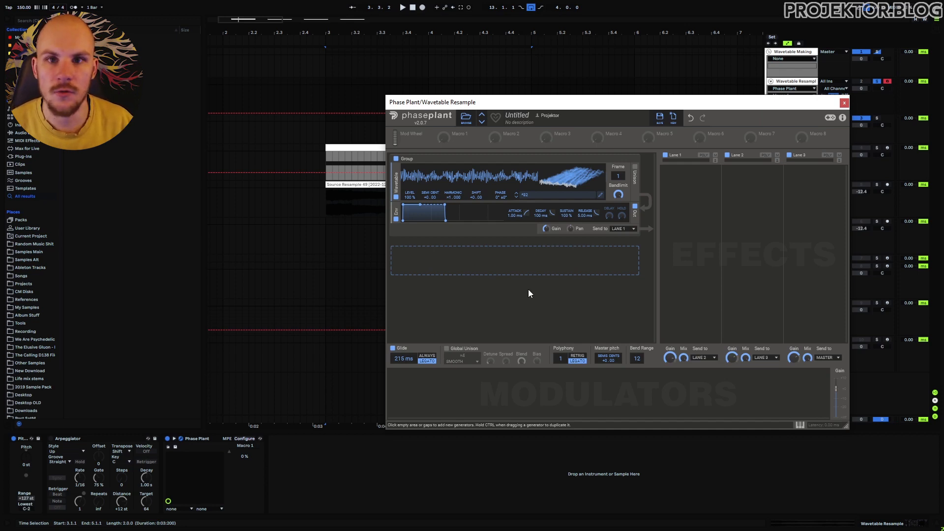
- Add a Random modulator, assign it to the wavetable's Frame, and set its rate to 0.000
{"action": "left_click", "coordinate": [447, 400]}
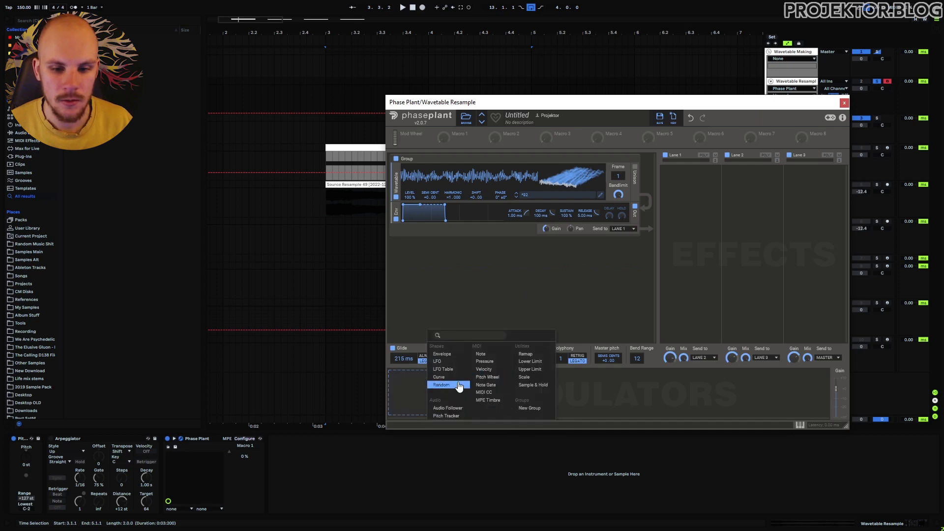
{"action": "left_click", "coordinate": [480, 392]}
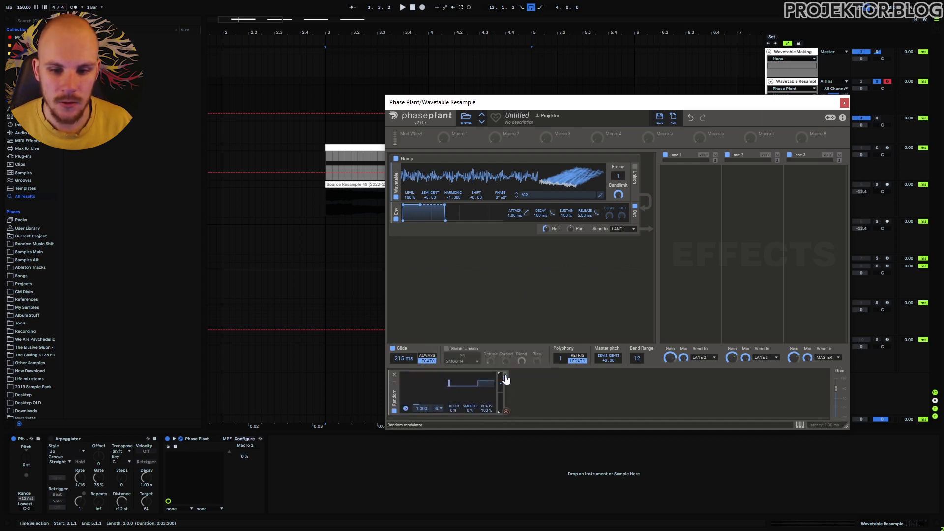
{"action": "left_click_drag", "start_coordinate": [507, 411], "coordinate": [605, 321]}
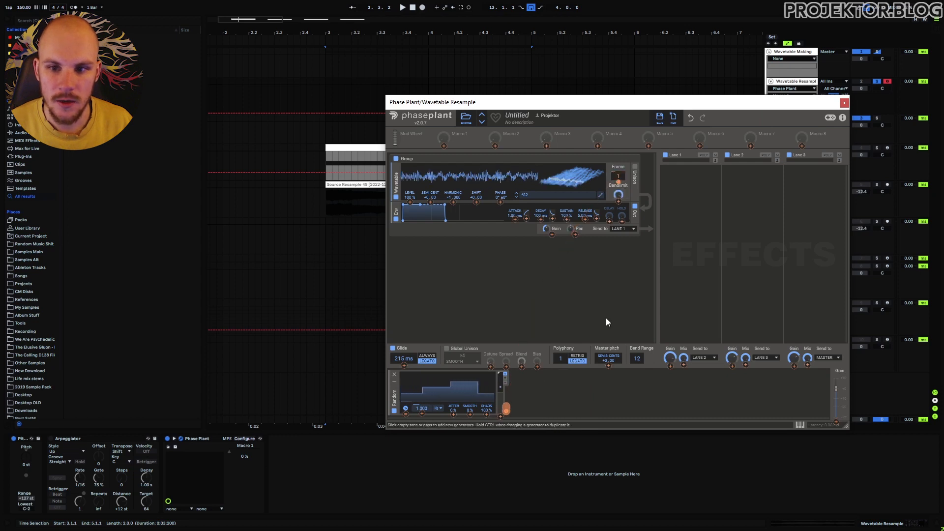
{"action": "left_click_drag", "start_coordinate": [421, 408], "coordinate": [421, 443]}
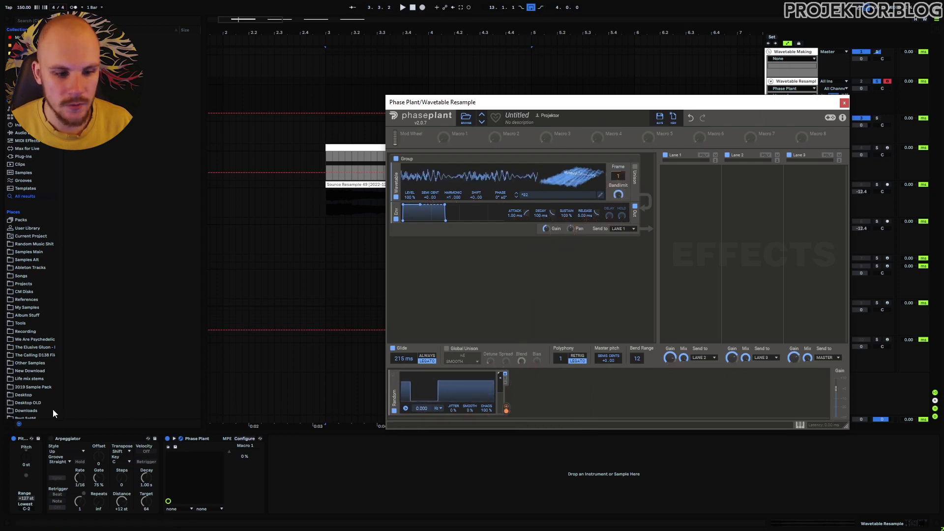
- Enable the Arpeggiator and add a 3/16 Delay with Ping-Pong to Lane 1, adjusting its mix
{"action": "left_click", "coordinate": [51, 438]}
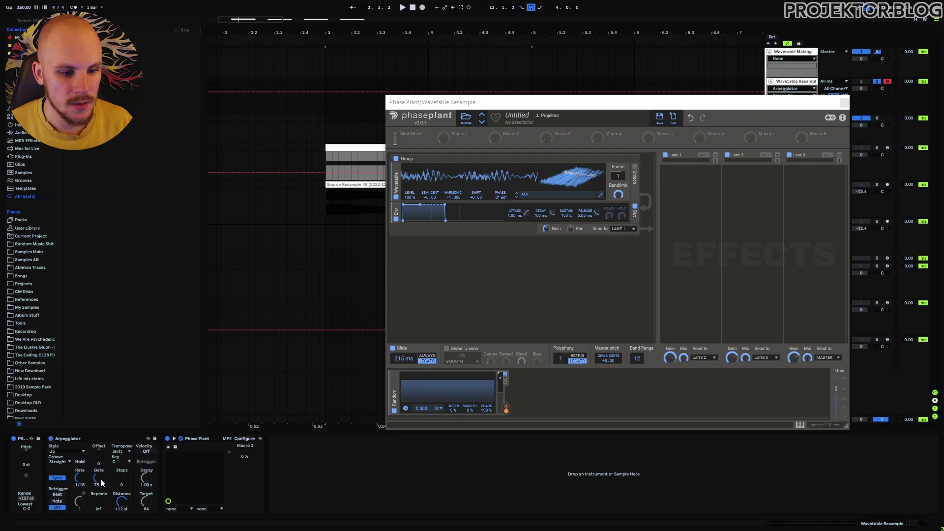
{"action": "left_click", "coordinate": [684, 174]}
{"action": "left_click", "coordinate": [680, 238]}
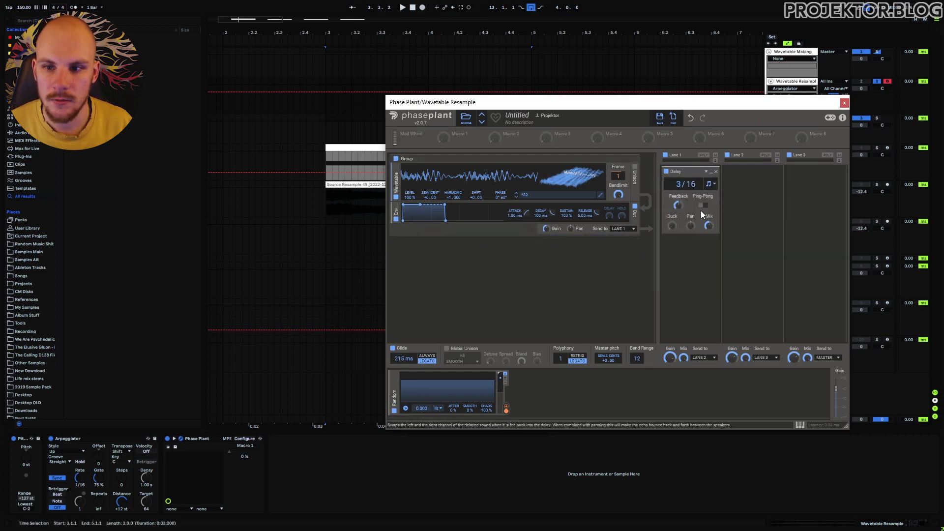
{"action": "left_click", "coordinate": [703, 205]}
{"action": "left_click_drag", "start_coordinate": [708, 226], "coordinate": [709, 227]}
{"action": "left_click_drag", "start_coordinate": [638, 102], "coordinate": [469, 99]}
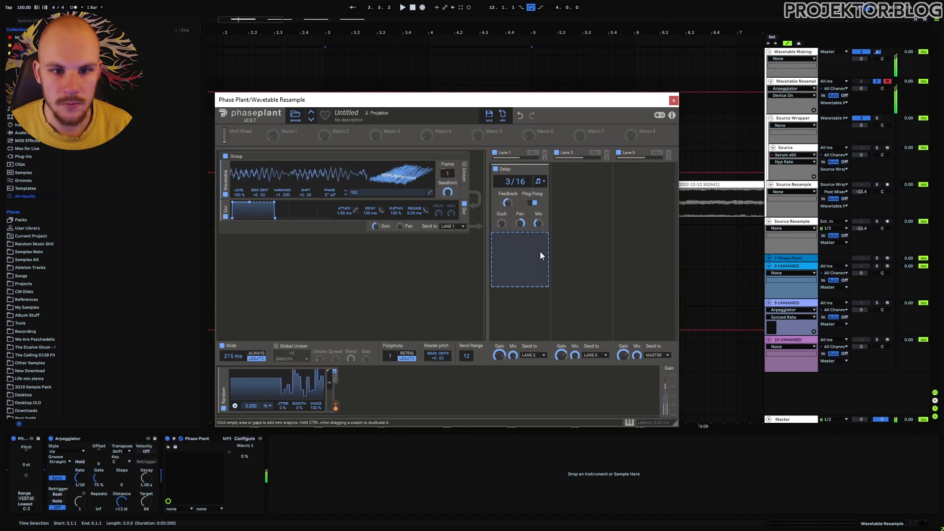
- Play the arpeggiated patch and step through the other saved wavetables to compare their sound
{"action": "key", "text": "z"}
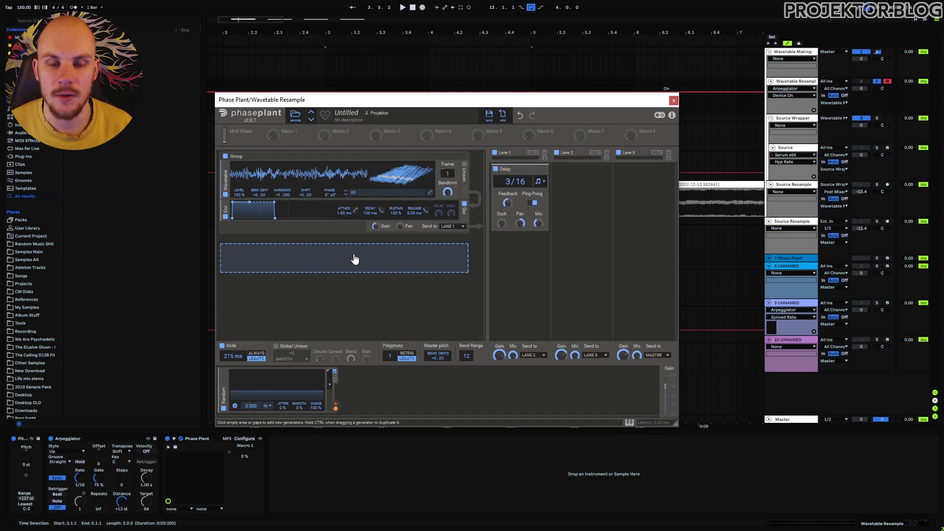
{"action": "left_click", "coordinate": [345, 194]}
{"action": "left_click", "coordinate": [345, 194]}
{"action": "left_click", "coordinate": [346, 195]}
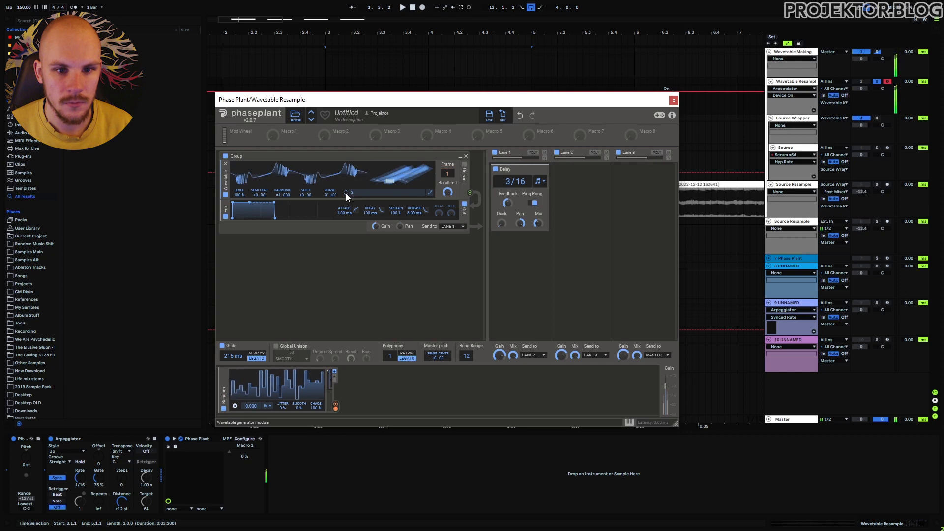
- Audition the remaining resampled wavetables one after another in the Phase Plant oscillator while the arpeggiated patch plays
{"action": "left_click", "coordinate": [346, 194]}
{"action": "left_click", "coordinate": [346, 195]}
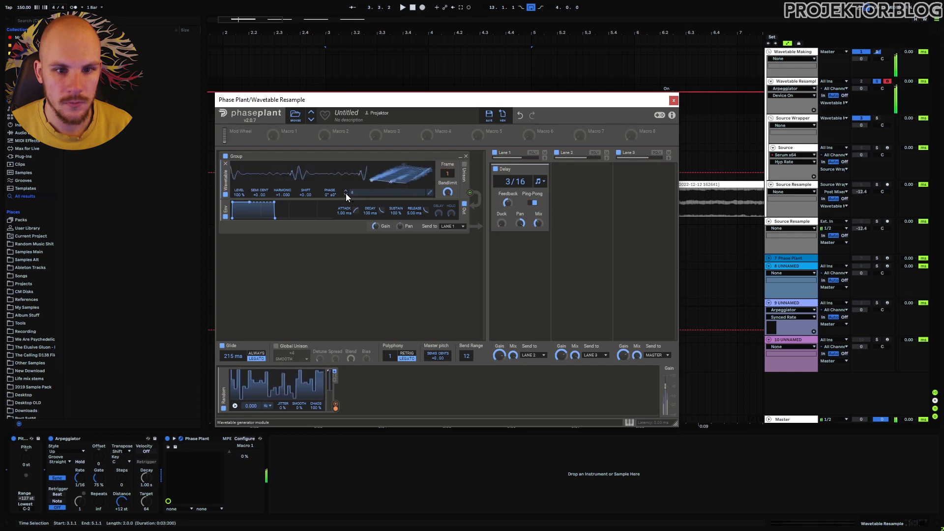
{"action": "left_click", "coordinate": [346, 194]}
{"action": "left_click", "coordinate": [346, 194]}
{"action": "left_click", "coordinate": [346, 194]}
{"action": "left_click", "coordinate": [346, 193]}
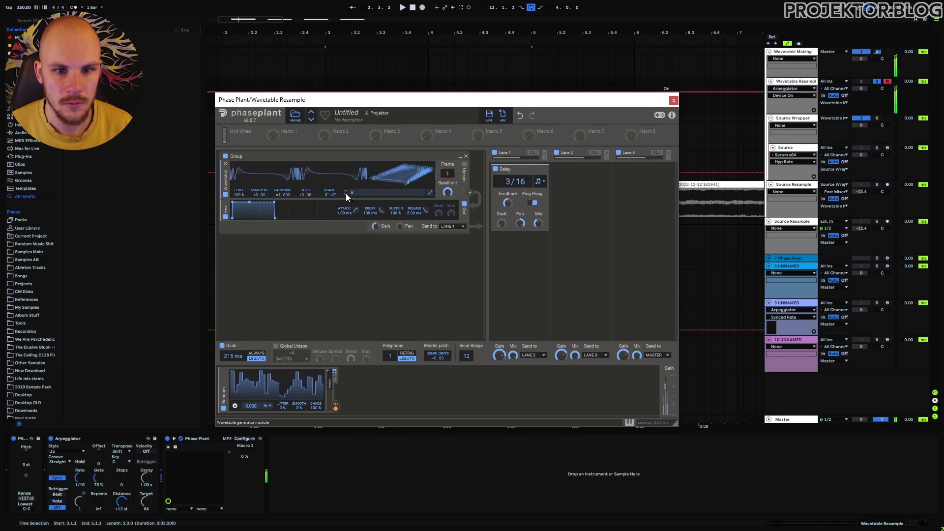
{"action": "left_click", "coordinate": [346, 194]}
{"action": "left_click", "coordinate": [347, 194]}
{"action": "left_click", "coordinate": [346, 193]}
{"action": "left_click", "coordinate": [346, 194]}
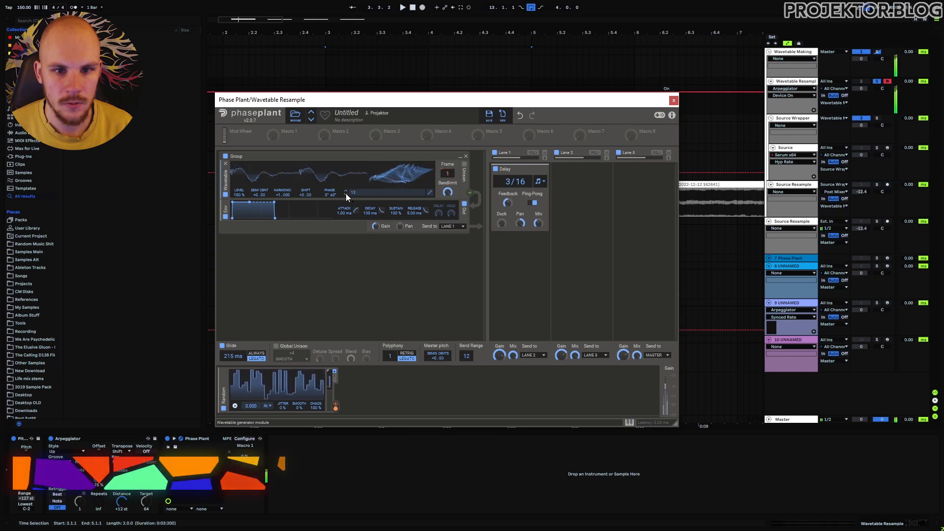
{"action": "left_click", "coordinate": [346, 194]}
{"action": "left_click", "coordinate": [346, 193]}
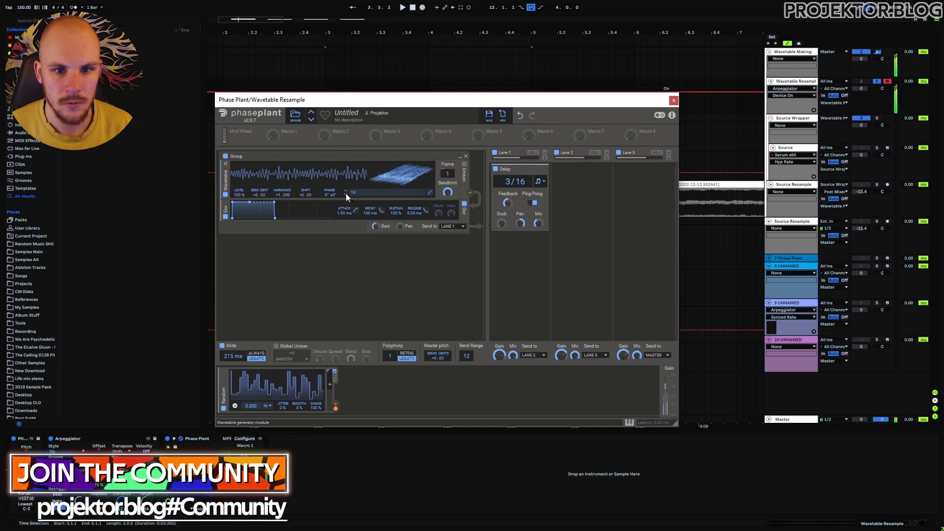
{"action": "left_click", "coordinate": [347, 194]}
{"action": "left_click", "coordinate": [346, 193]}
{"action": "left_click", "coordinate": [346, 193]}
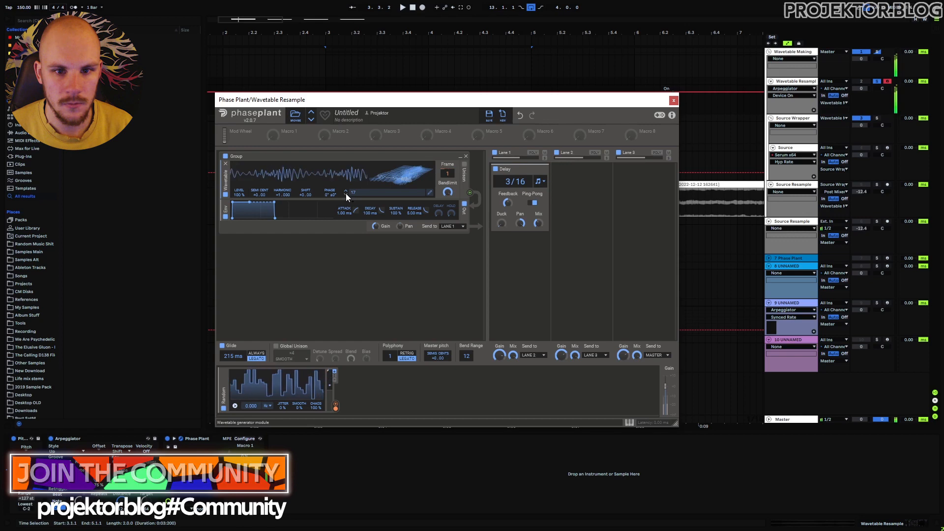
{"action": "left_click", "coordinate": [346, 193]}
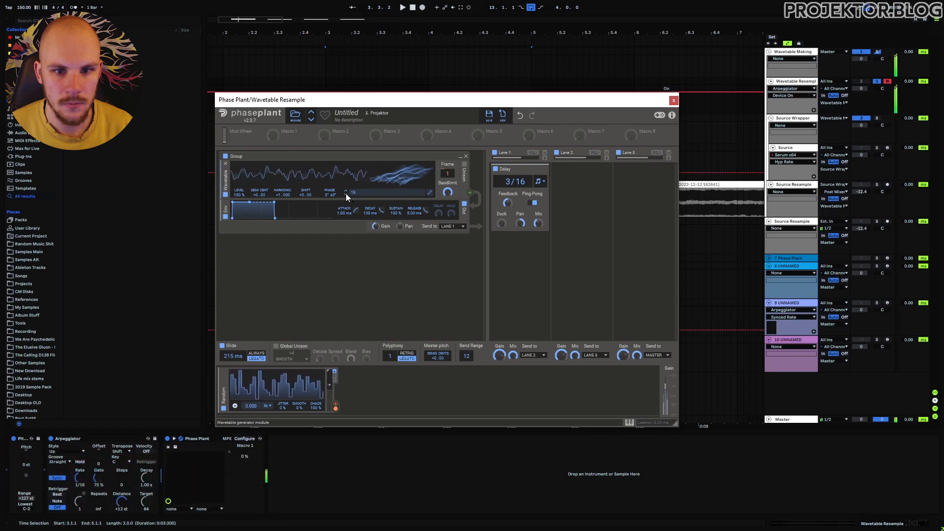
{"action": "left_click", "coordinate": [347, 193]}
{"action": "left_click", "coordinate": [346, 193]}
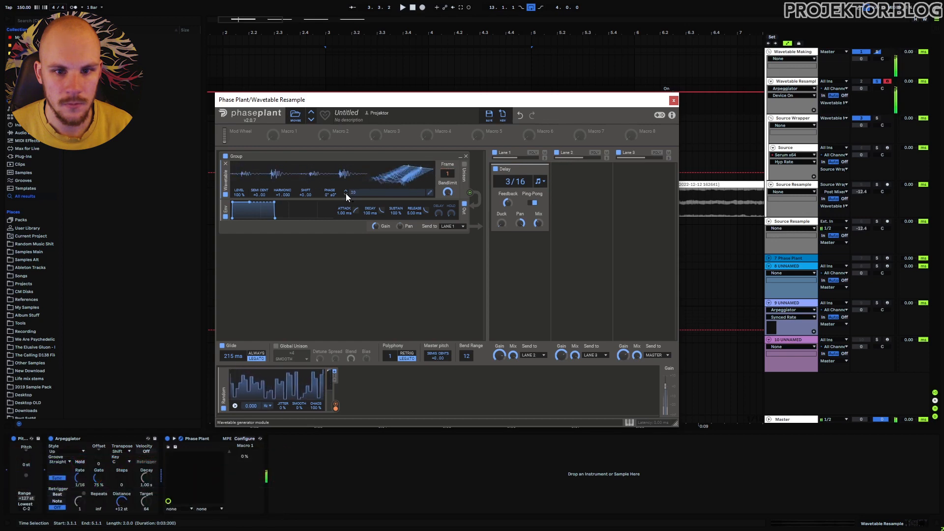
{"action": "left_click", "coordinate": [346, 193]}
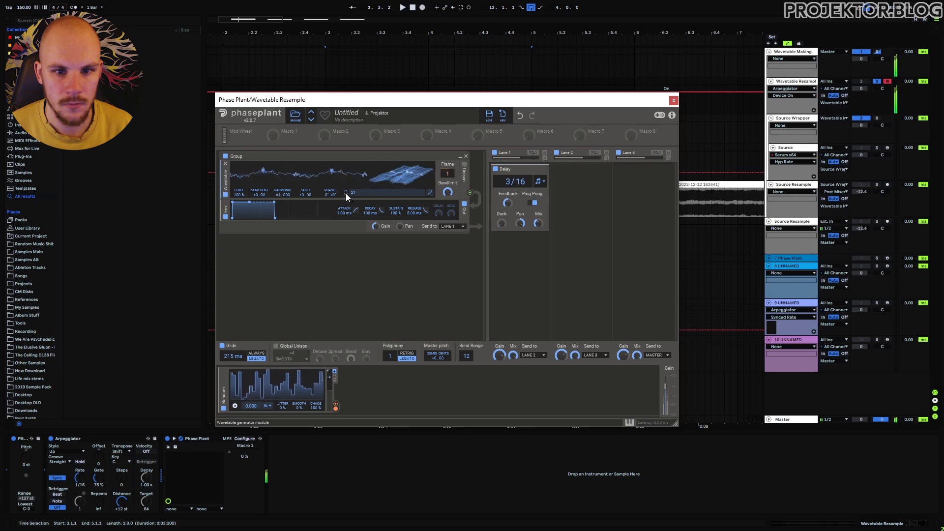
{"action": "left_click", "coordinate": [346, 193]}
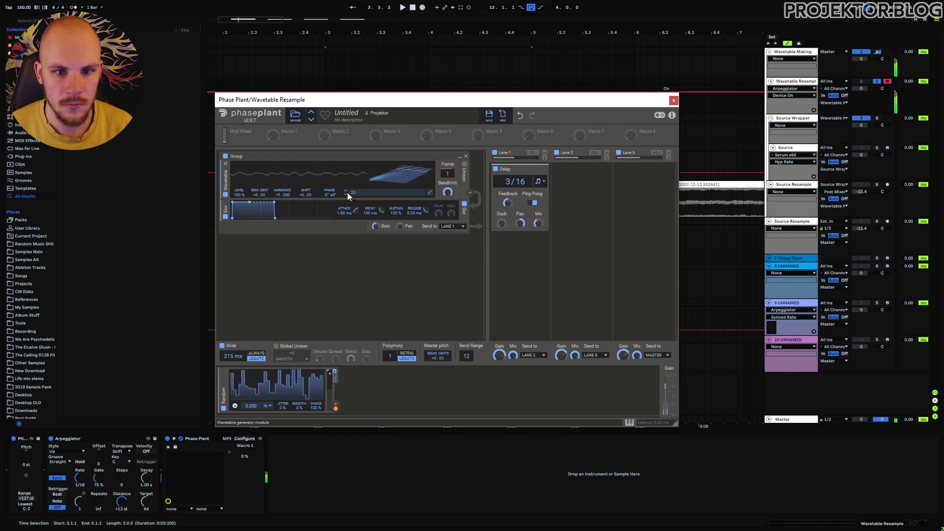
{"action": "left_click", "coordinate": [347, 193]}
{"action": "left_click", "coordinate": [346, 193]}
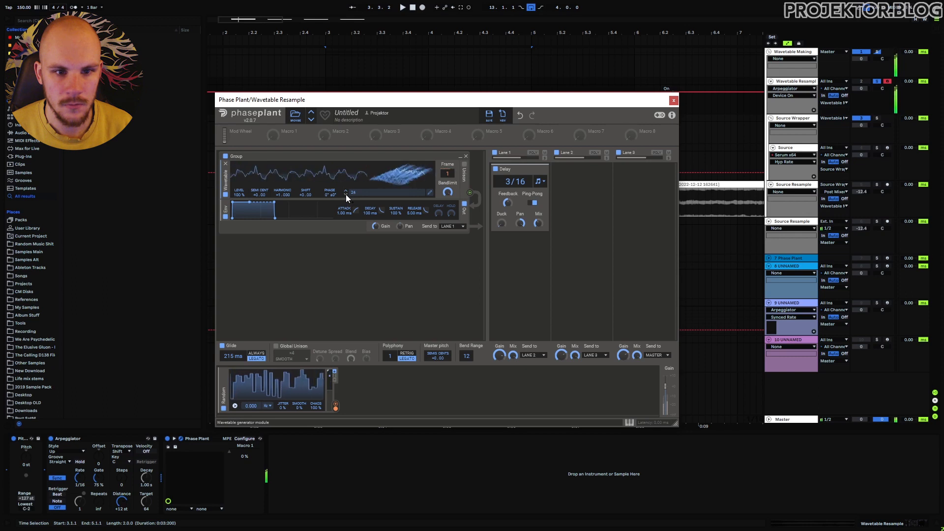
{"action": "left_click", "coordinate": [346, 193]}
{"action": "left_click", "coordinate": [346, 193]}
{"action": "left_click", "coordinate": [346, 193]}
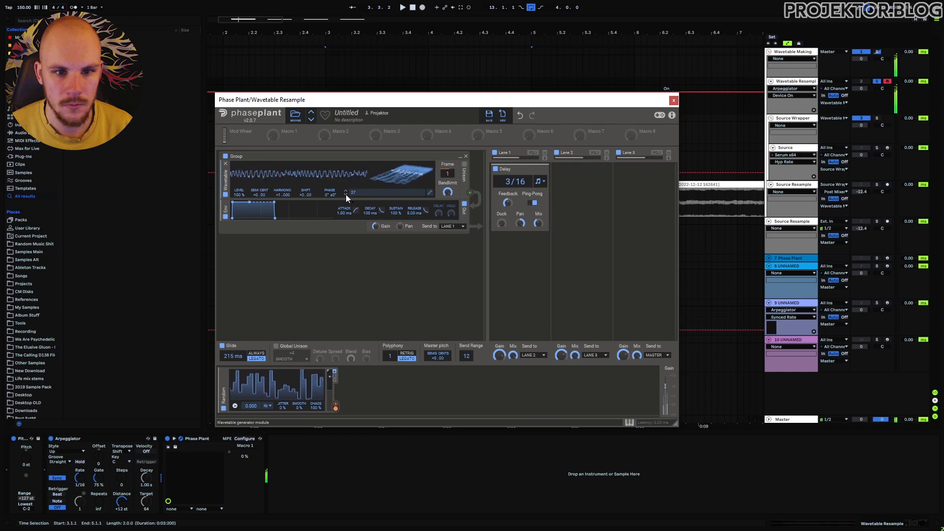
{"action": "left_click", "coordinate": [346, 193]}
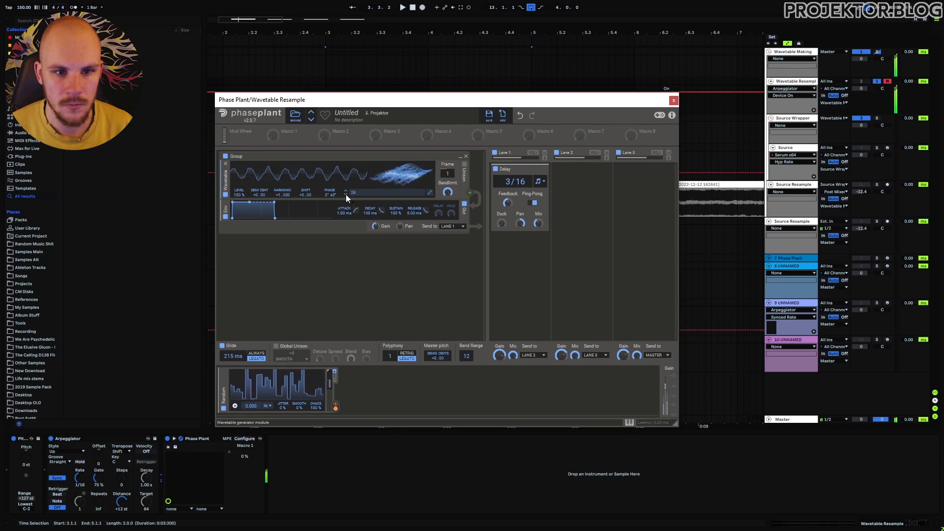
{"action": "left_click", "coordinate": [346, 193]}
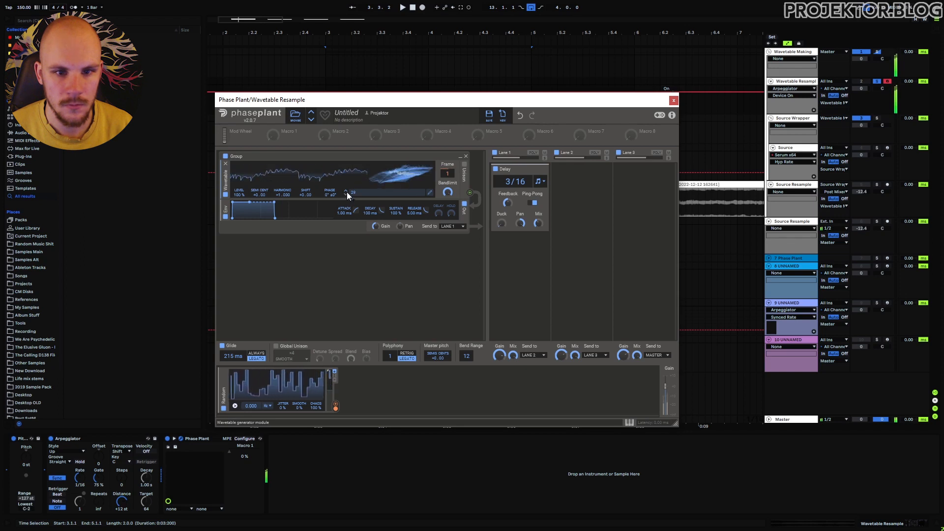
{"action": "left_click", "coordinate": [346, 195]}
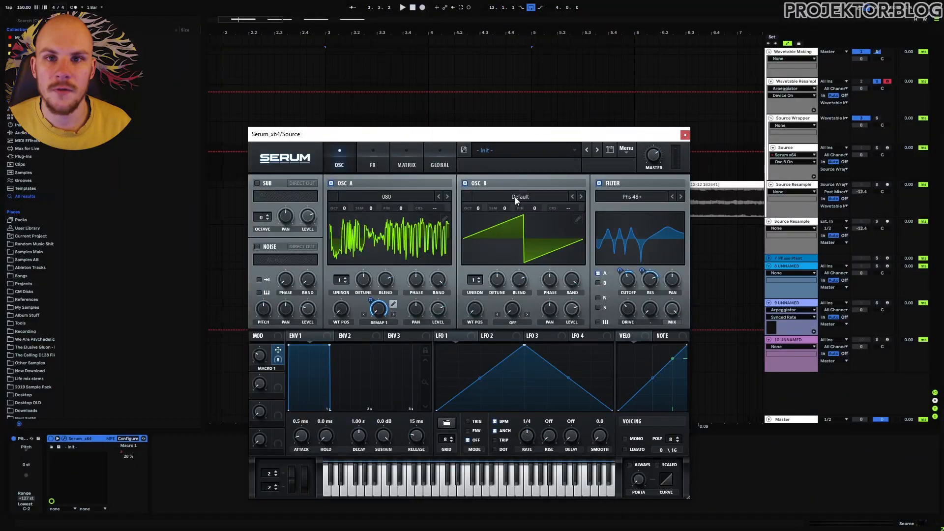
- Load wavetable 071 from Projektor Tones Pack Part 1 into Serum's oscillator B
{"action": "left_click", "coordinate": [514, 197]}
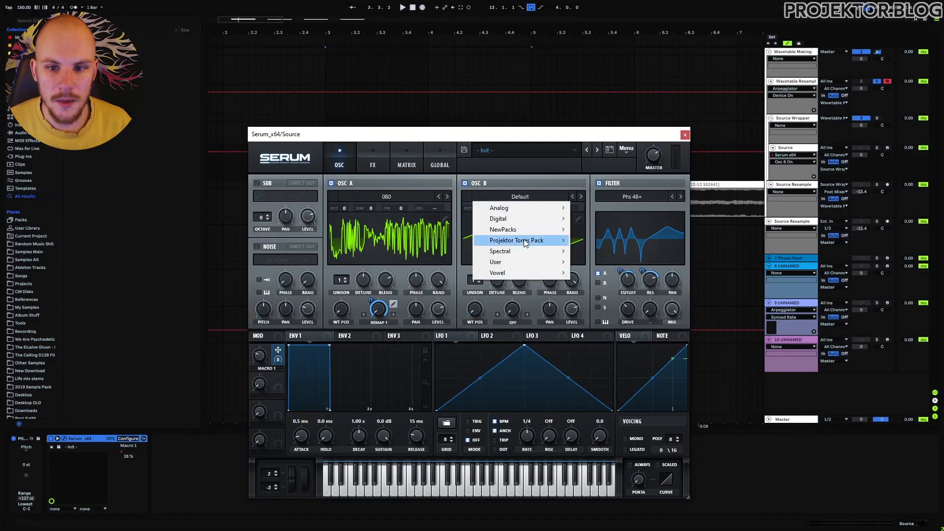
{"action": "mouse_move", "coordinate": [524, 240]}
{"action": "mouse_move", "coordinate": [590, 242]}
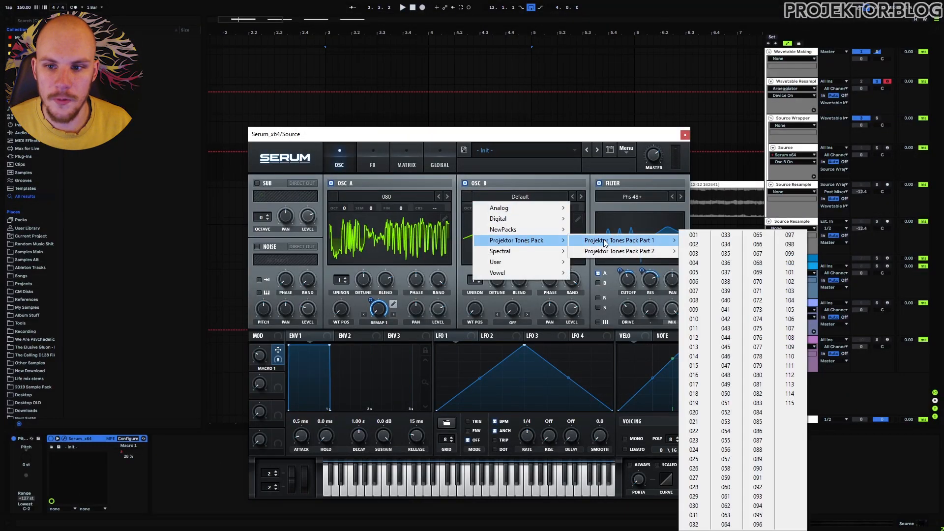
{"action": "left_click", "coordinate": [756, 292]}
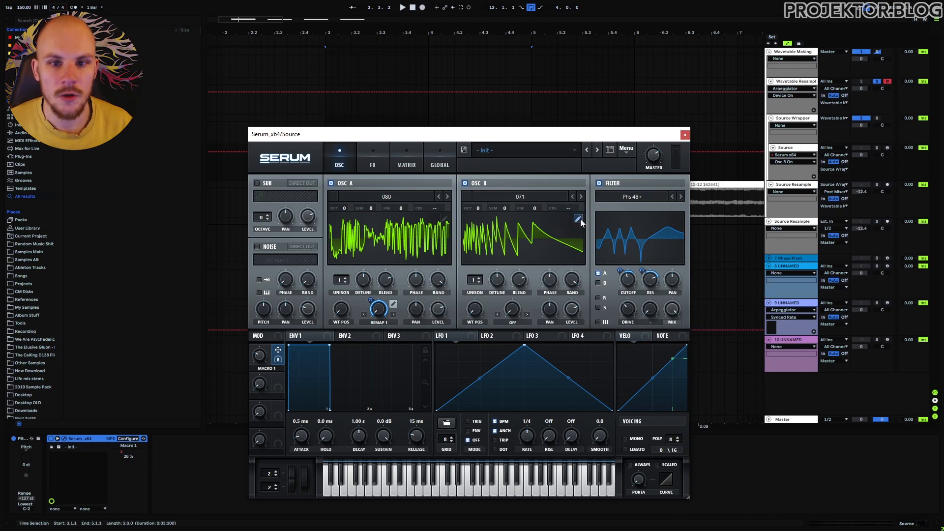
- Browse the neighbouring wavetables in oscillator B back and forth, stopping on 083
{"action": "left_click", "coordinate": [582, 197]}
{"action": "left_click", "coordinate": [571, 197]}
{"action": "left_click", "coordinate": [572, 197]}
{"action": "left_click", "coordinate": [571, 197]}
{"action": "left_click", "coordinate": [572, 197]}
{"action": "left_click", "coordinate": [572, 197]}
{"action": "left_click", "coordinate": [582, 197]}
{"action": "left_click", "coordinate": [582, 197]}
{"action": "left_click", "coordinate": [582, 197]}
{"action": "left_click", "coordinate": [582, 196]}
{"action": "left_click", "coordinate": [582, 196]}
{"action": "left_click", "coordinate": [582, 196]}
{"action": "left_click", "coordinate": [582, 196]}
{"action": "left_click", "coordinate": [582, 196]}
{"action": "left_click", "coordinate": [582, 197]}
{"action": "left_click", "coordinate": [583, 197]}
{"action": "left_click", "coordinate": [583, 196]}
{"action": "left_click", "coordinate": [583, 196]}
{"action": "left_click", "coordinate": [582, 196]}
{"action": "left_click", "coordinate": [582, 196]}
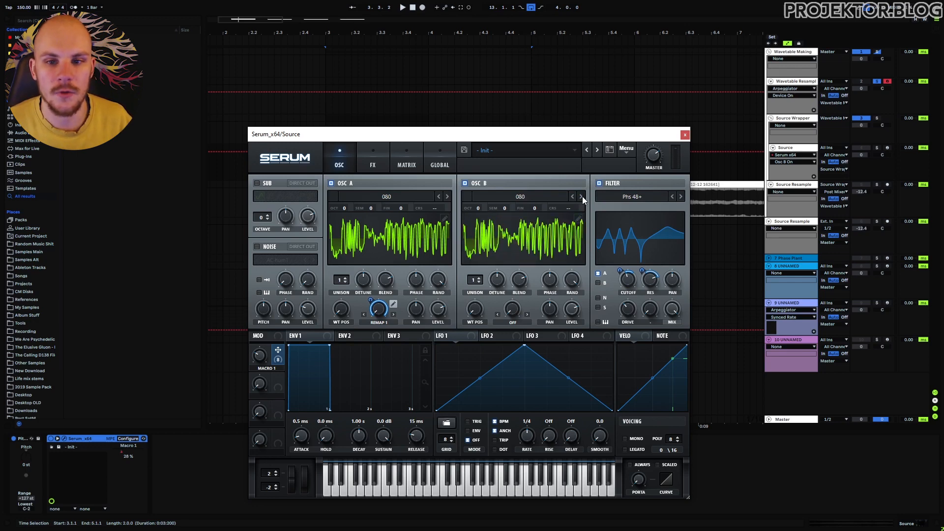
{"action": "left_click", "coordinate": [582, 196]}
{"action": "left_click", "coordinate": [582, 196]}
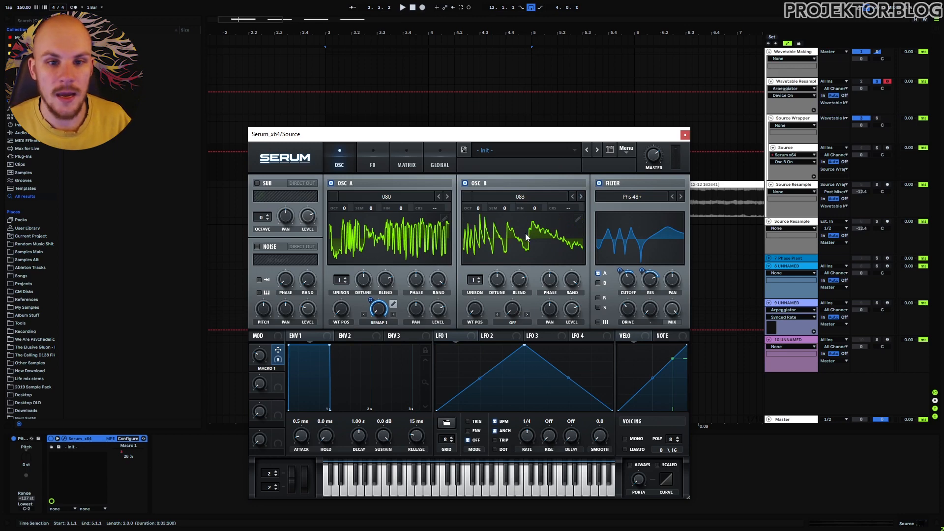
- Close the Serum window and reopen Phase Plant on the Wavetable Resample track
{"action": "left_click", "coordinate": [684, 135]}
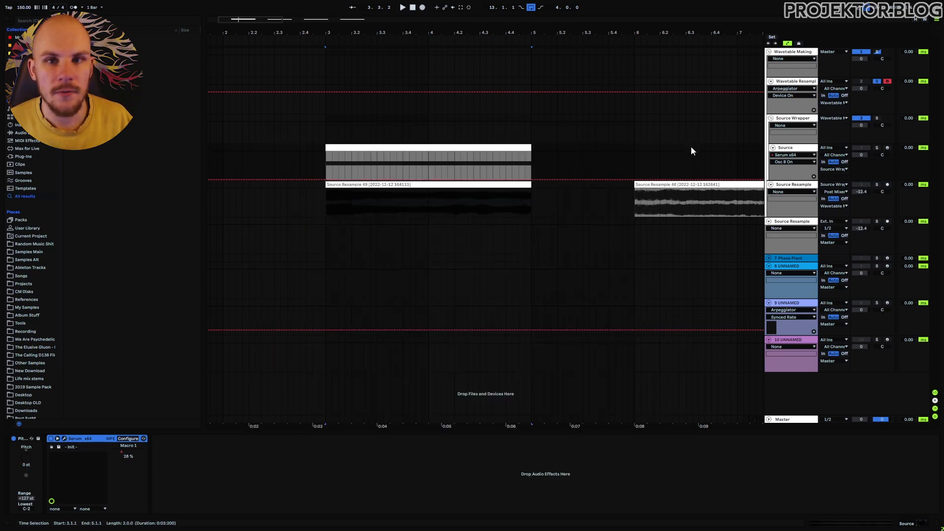
{"action": "left_click", "coordinate": [789, 81]}
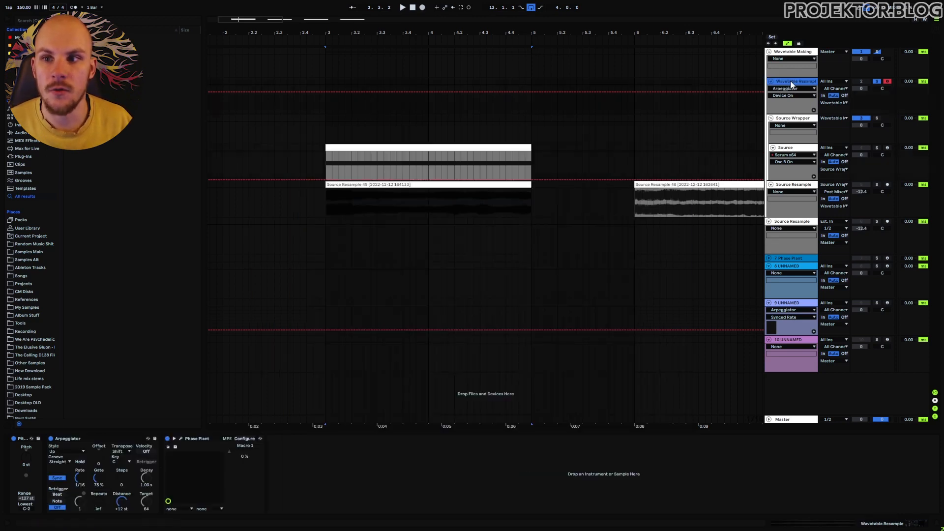
{"action": "left_click", "coordinate": [181, 439]}
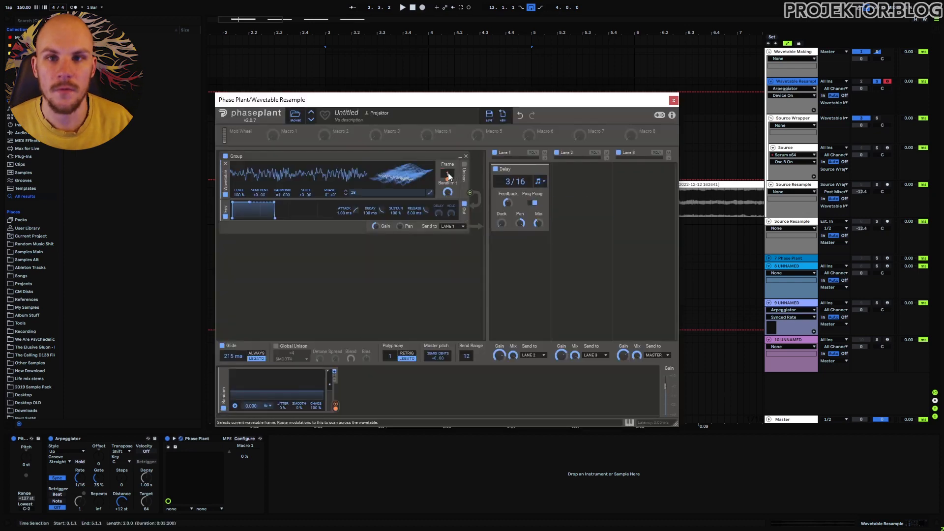